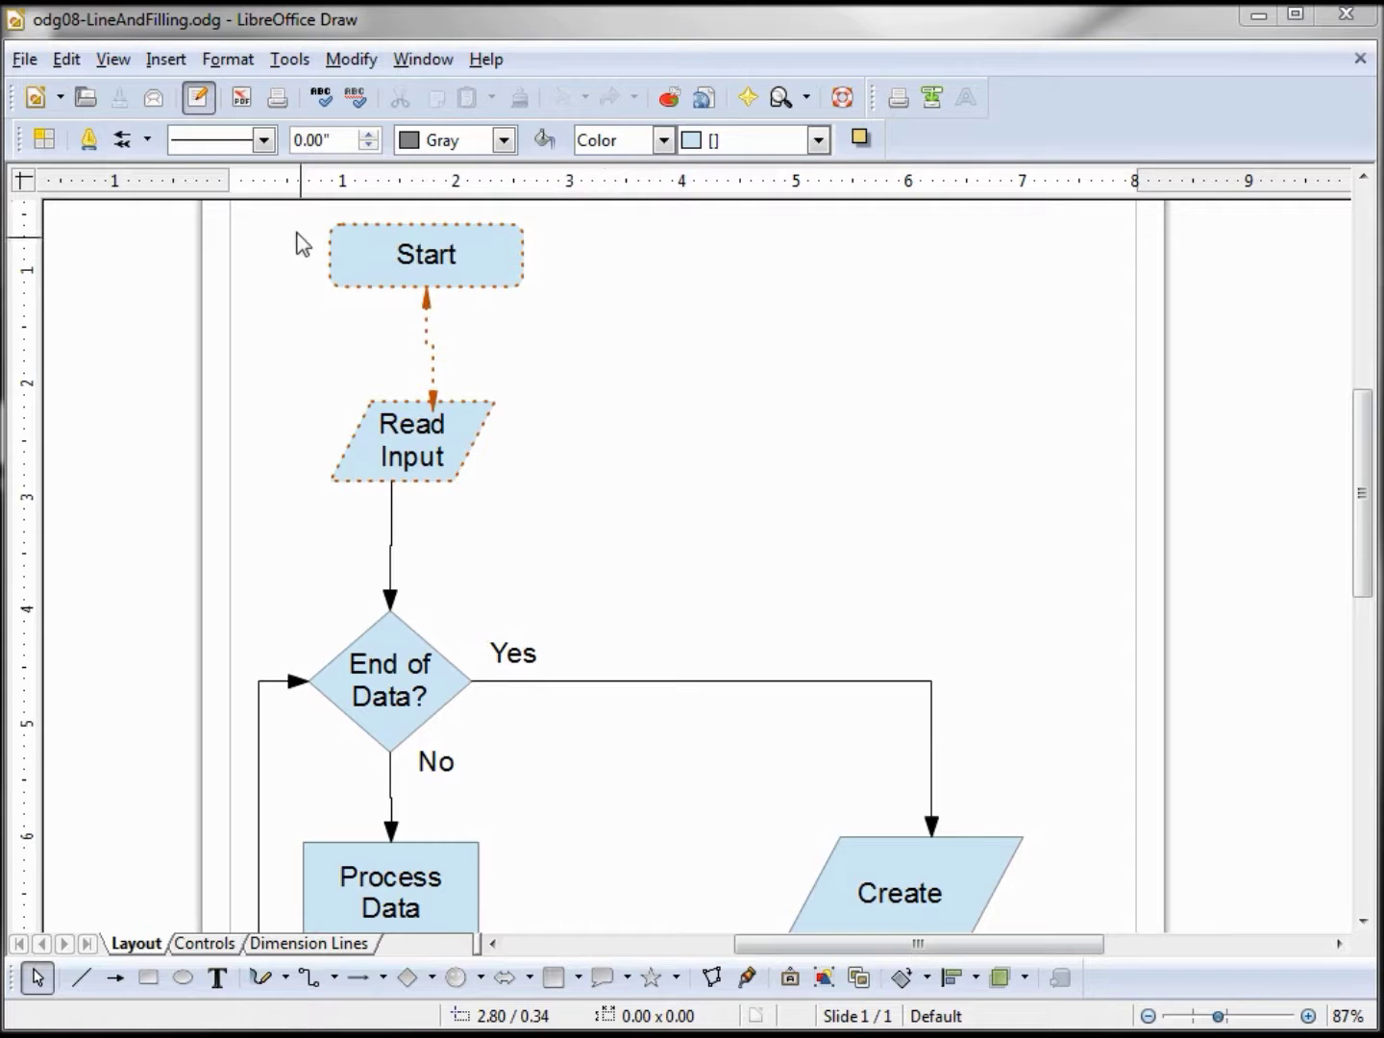
Fill the Start shape with the Chart 10 orange colour.
drag(290, 221, 565, 327)
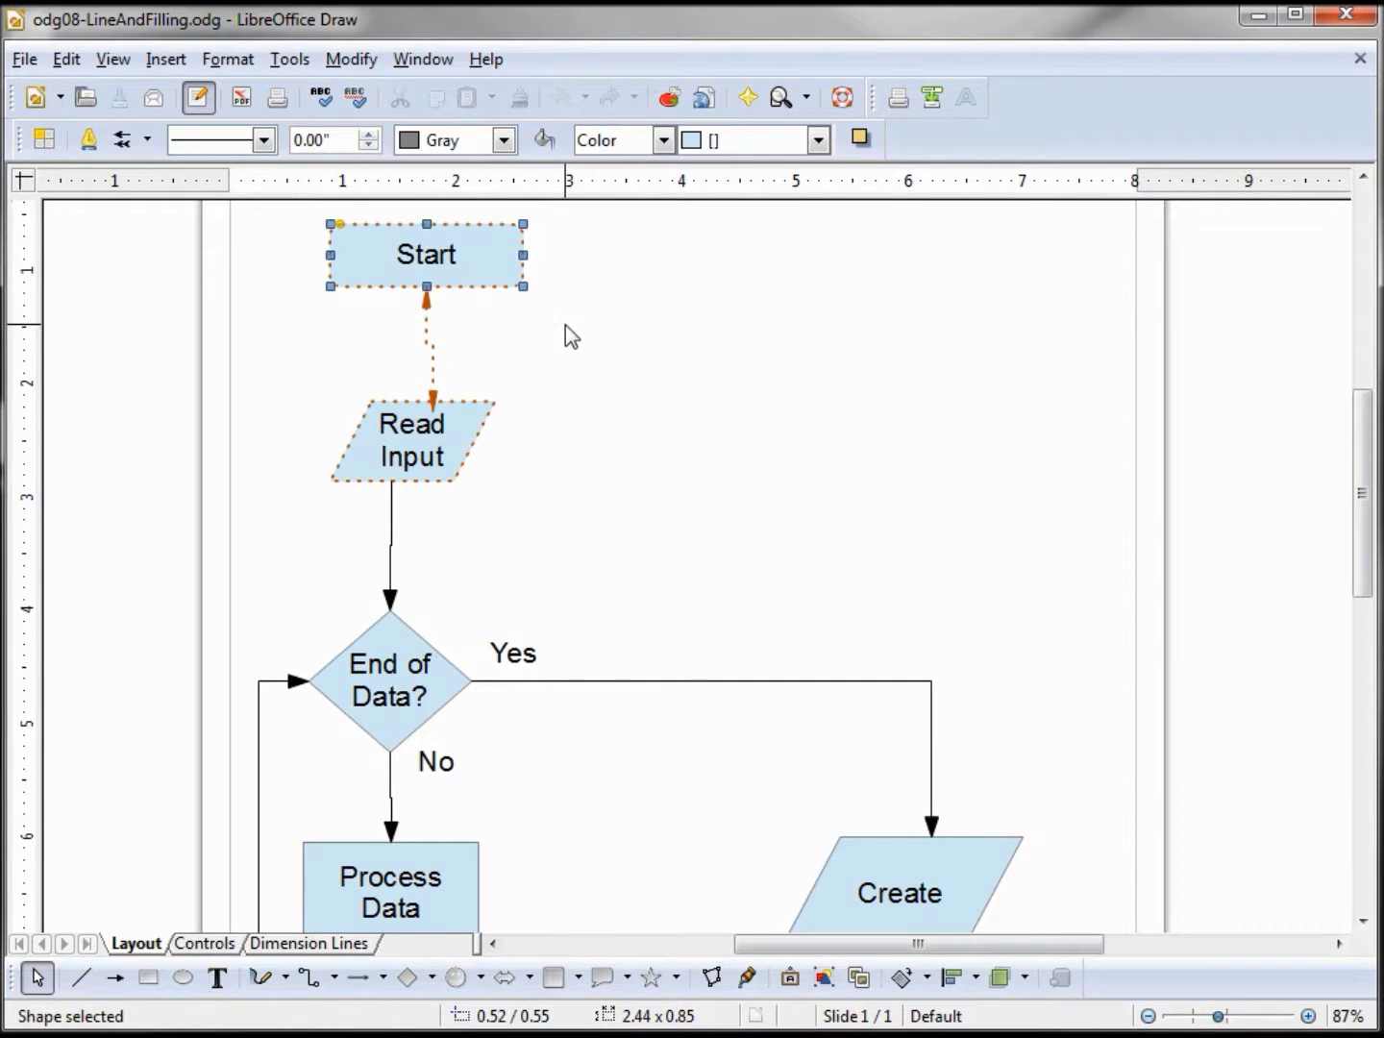
click(817, 142)
click(724, 254)
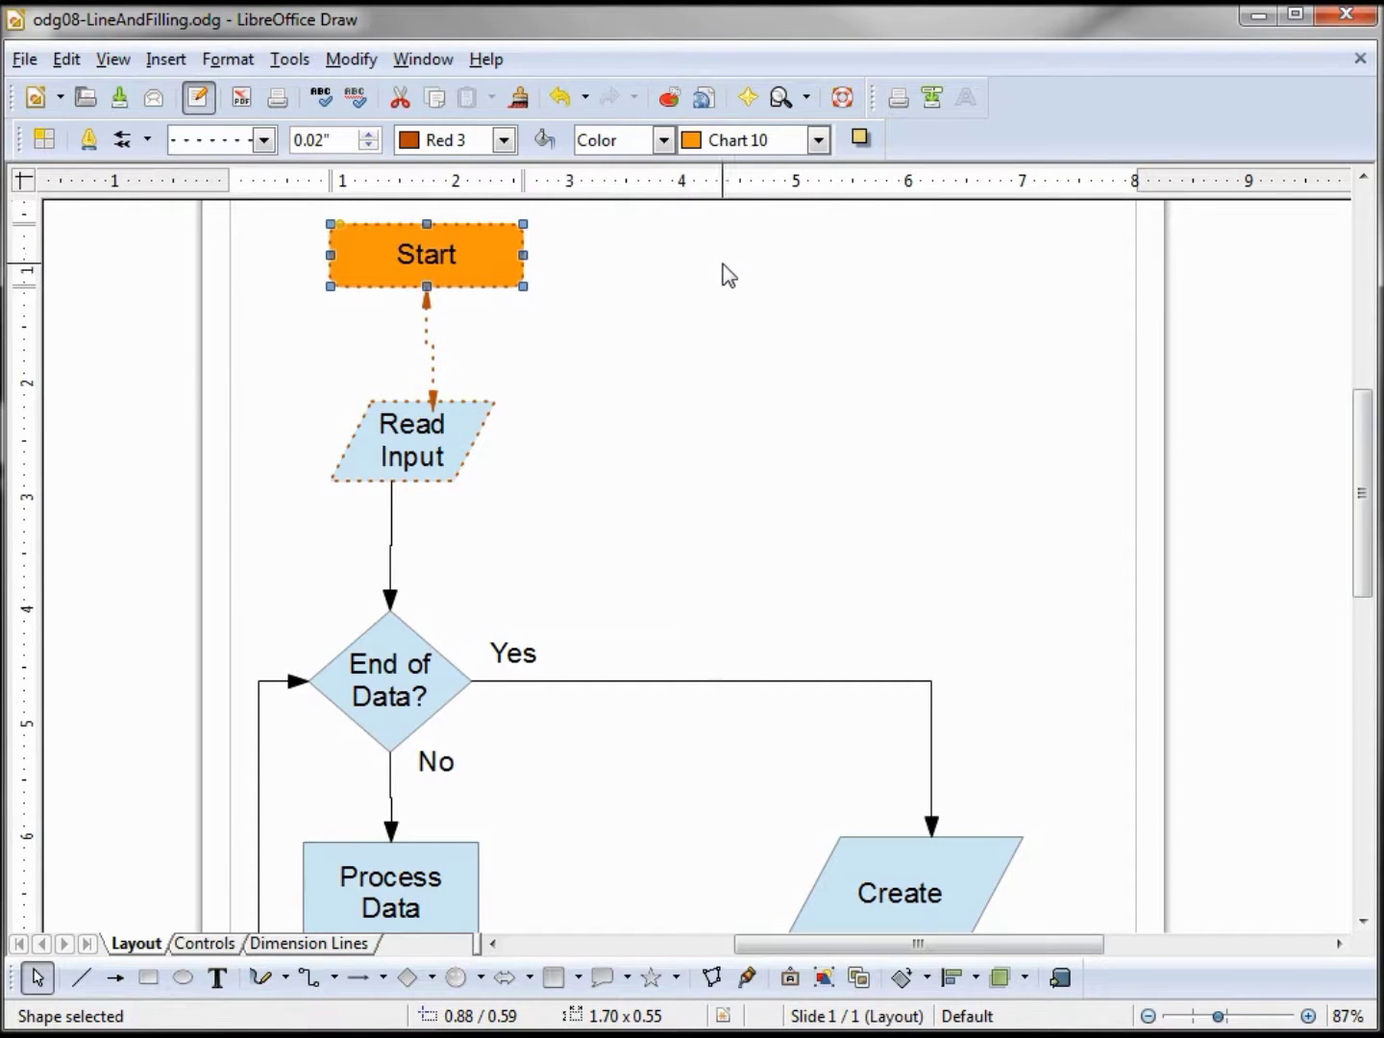
click(618, 268)
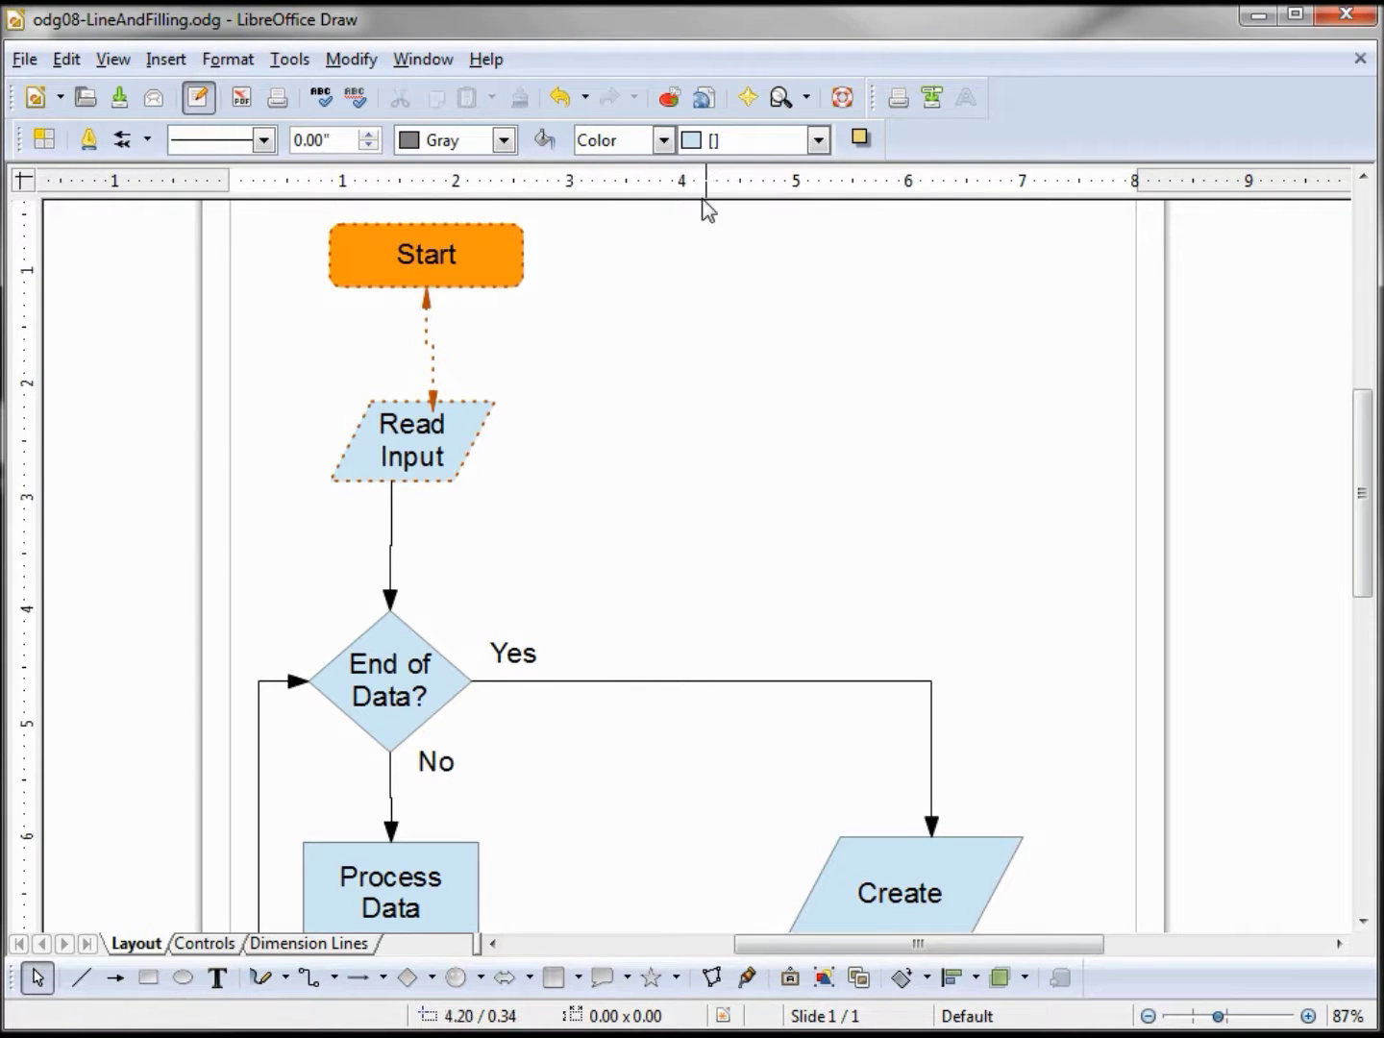
With nothing selected, make Chart 8 green the default fill and draw a test rectangle beside Start.
click(817, 142)
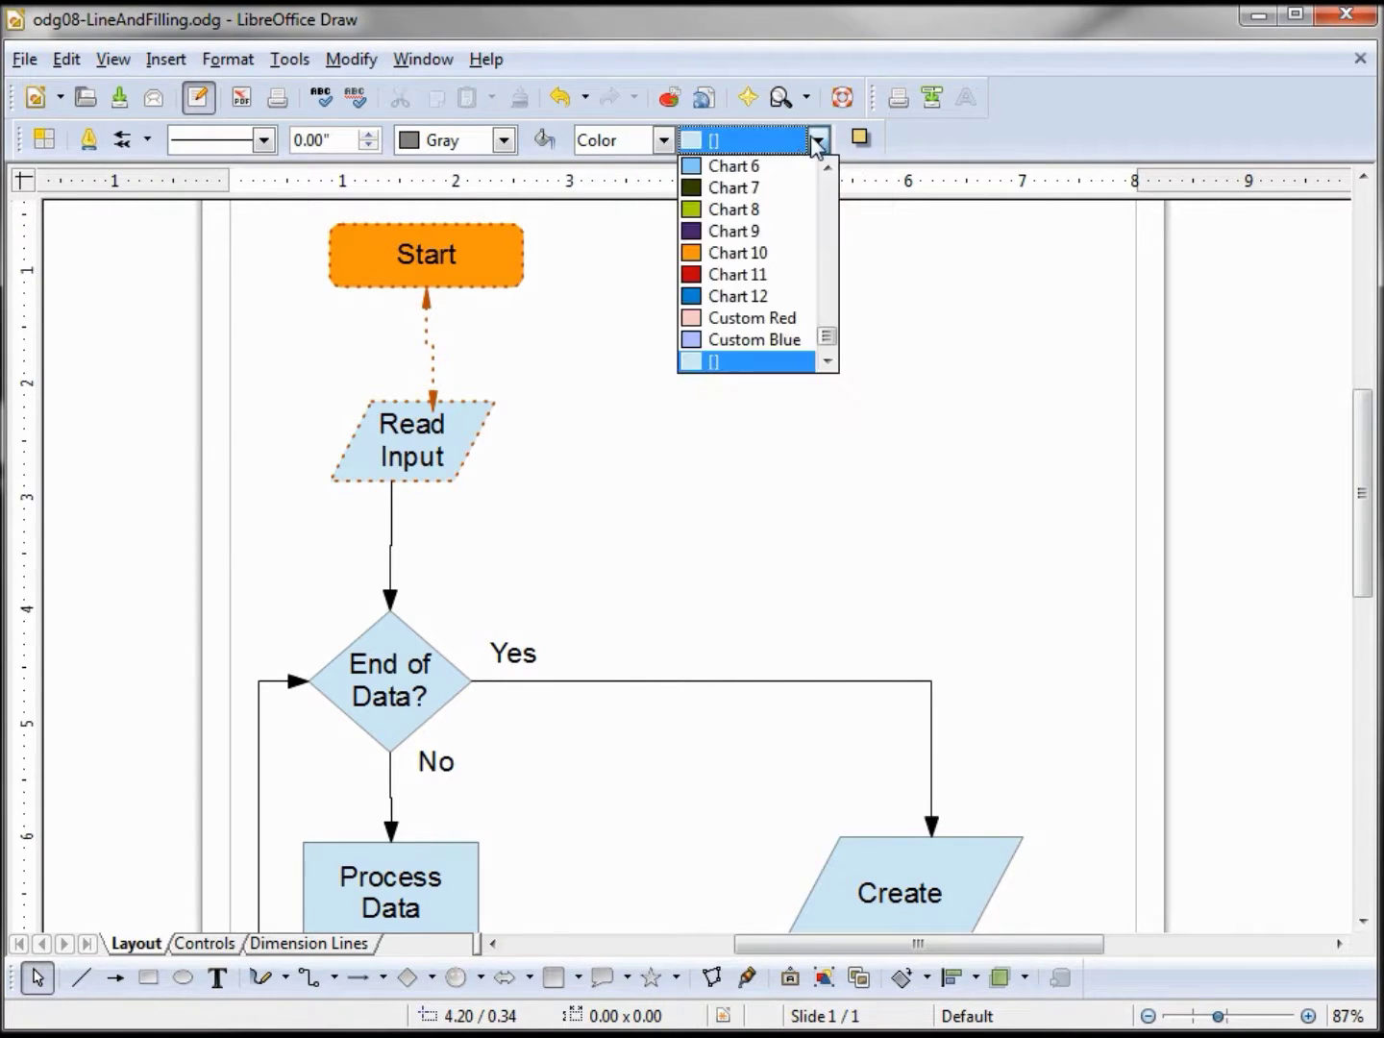
click(759, 209)
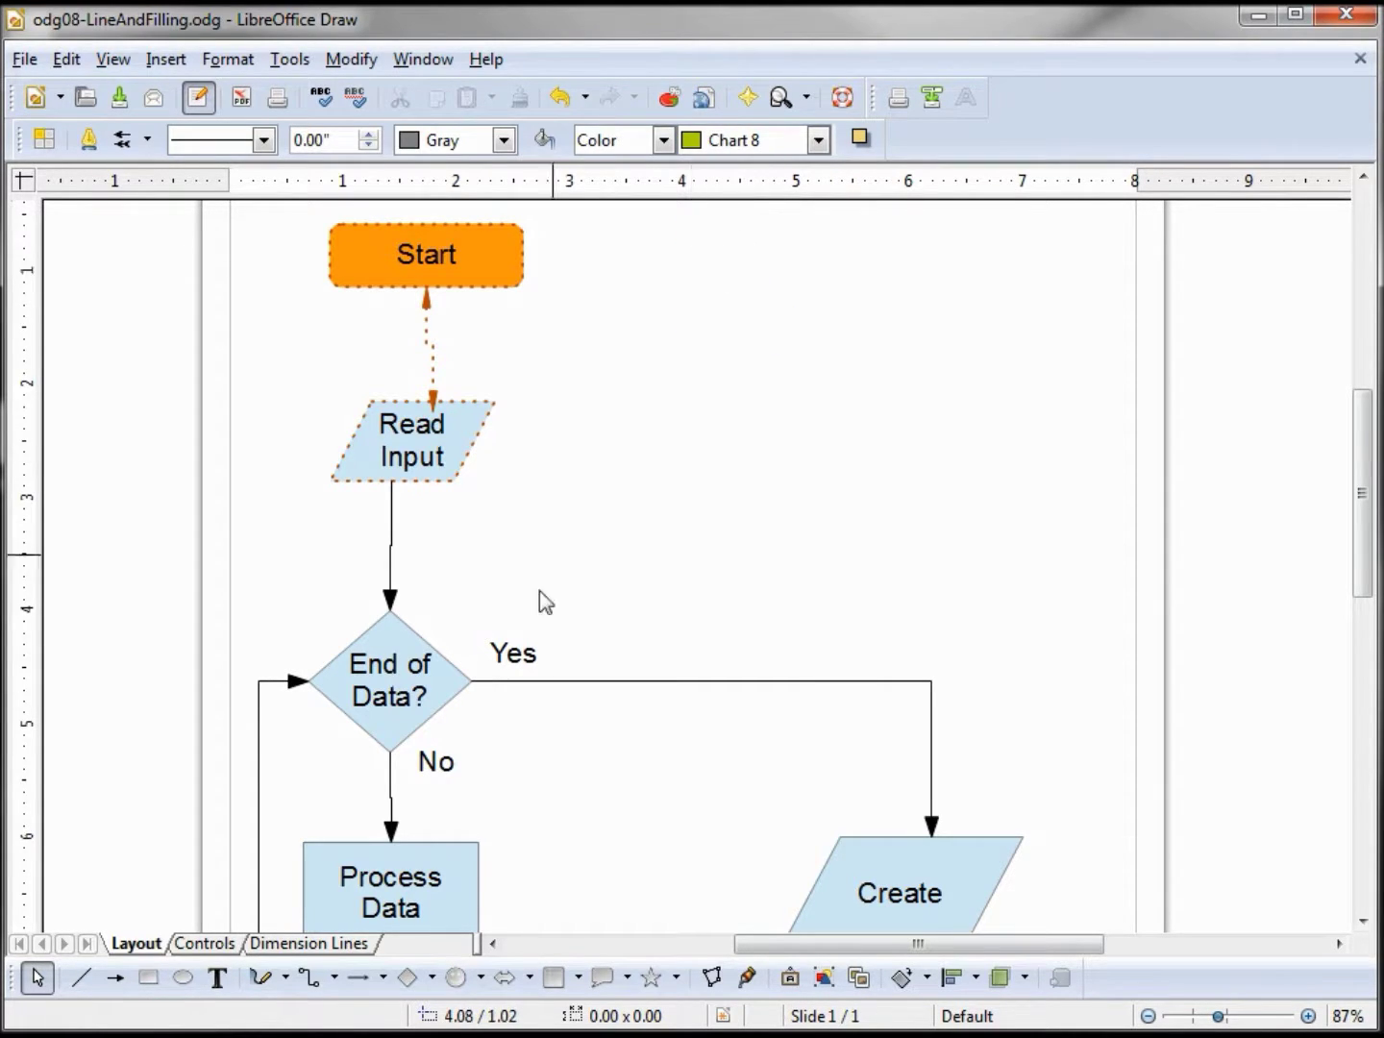
click(408, 977)
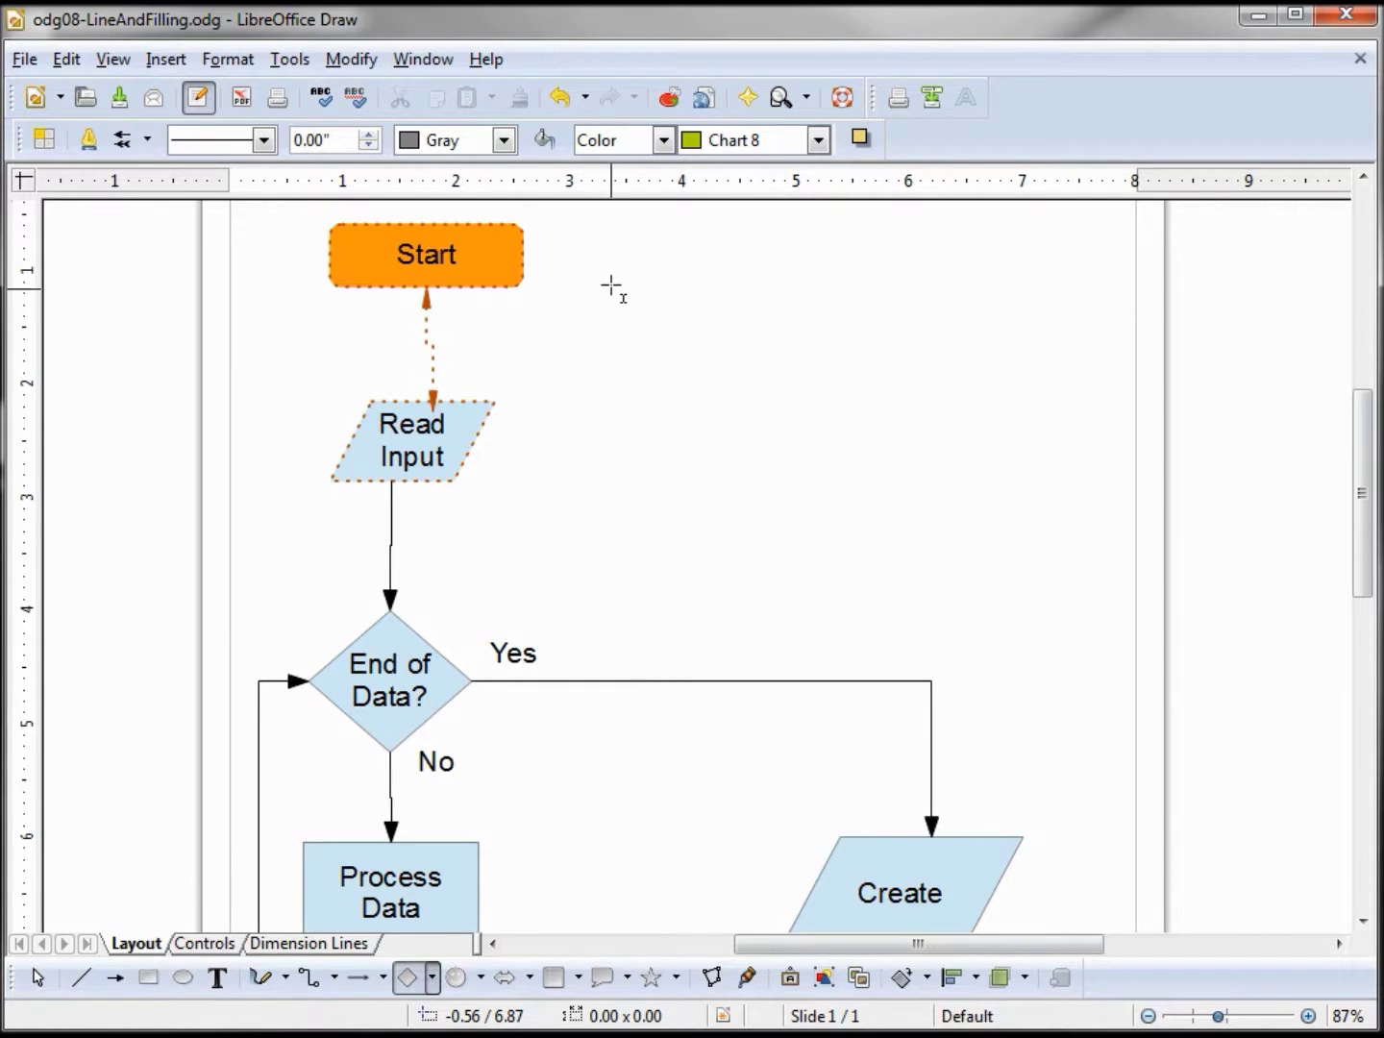
drag(610, 288, 819, 367)
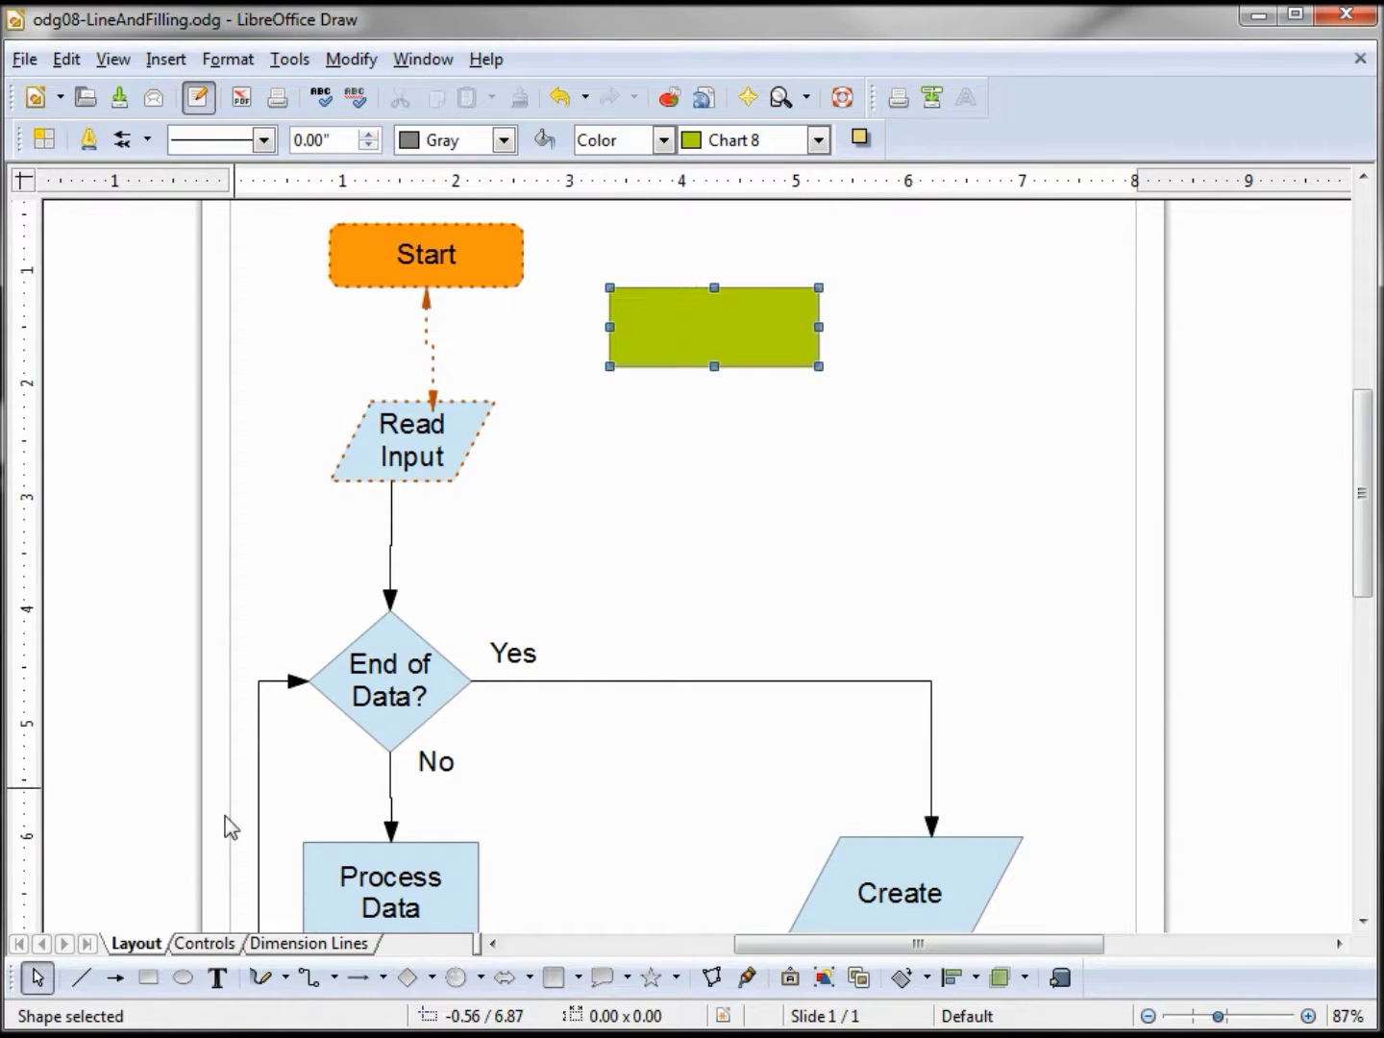
Draw a green test ellipse beside Read Input, then delete both test shapes.
click(407, 978)
drag(704, 428, 911, 490)
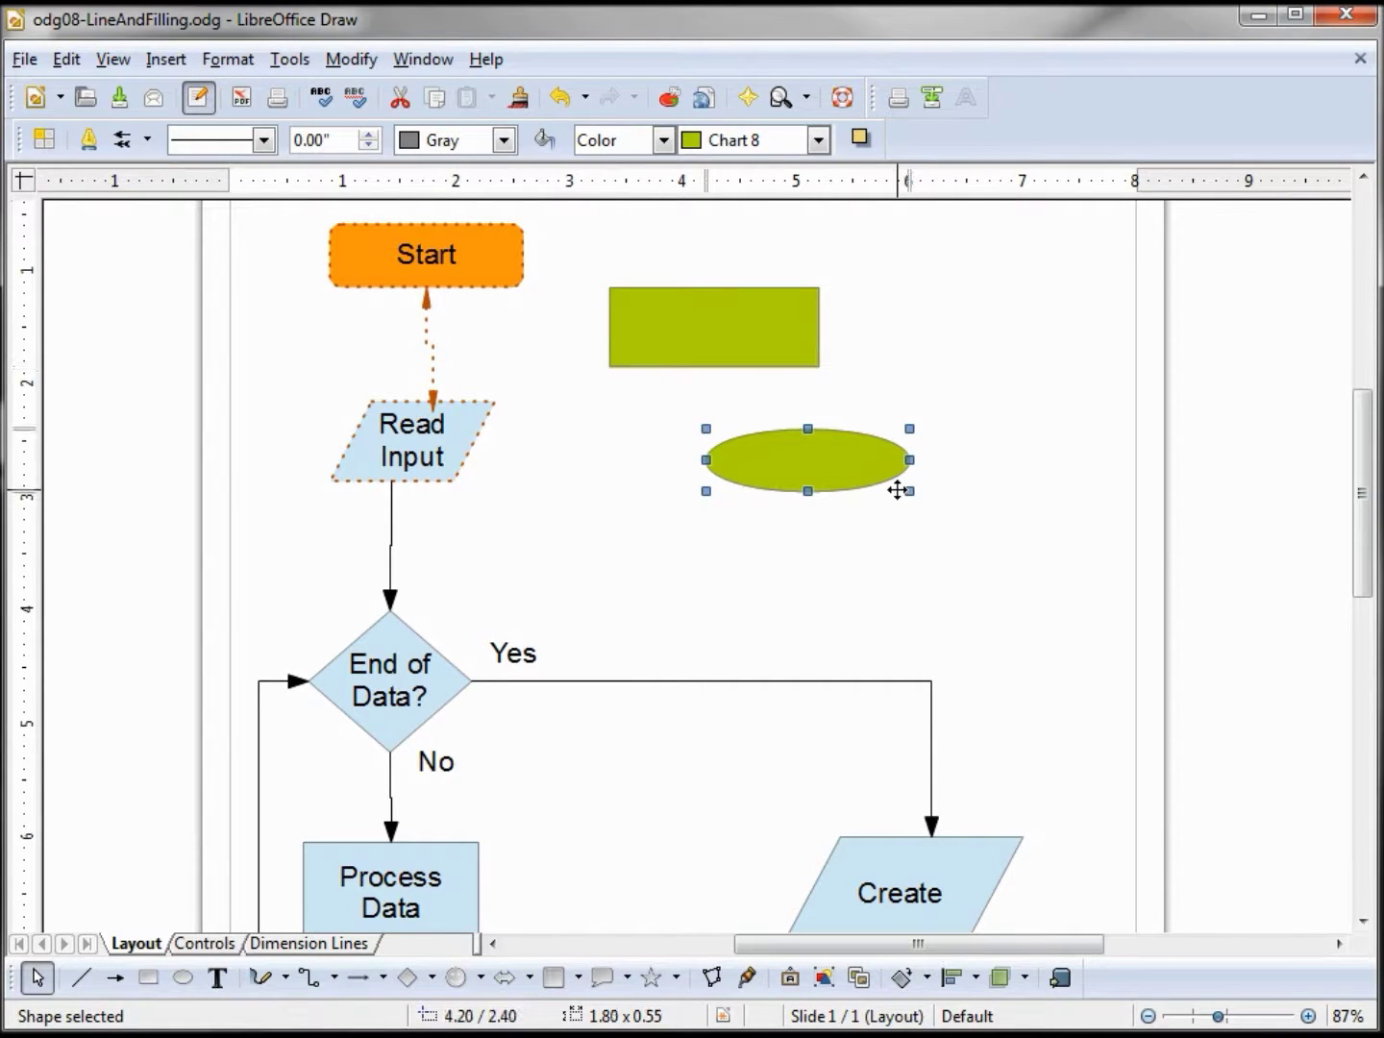
key(Delete)
click(751, 312)
key(Delete)
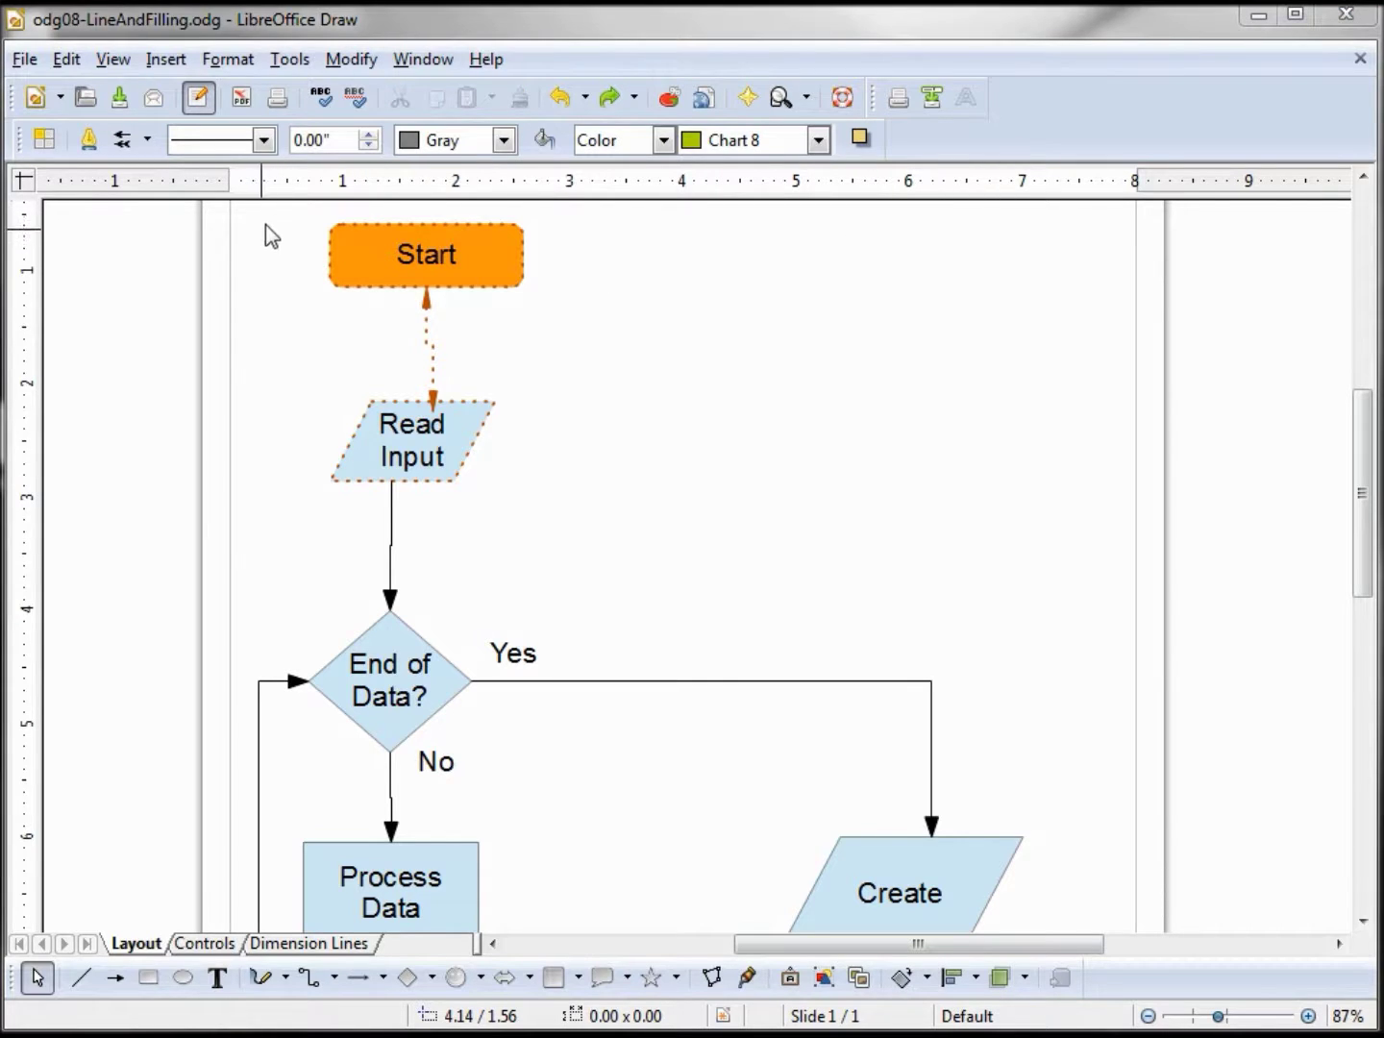
Give the Start shape a drop shadow.
drag(272, 212, 592, 323)
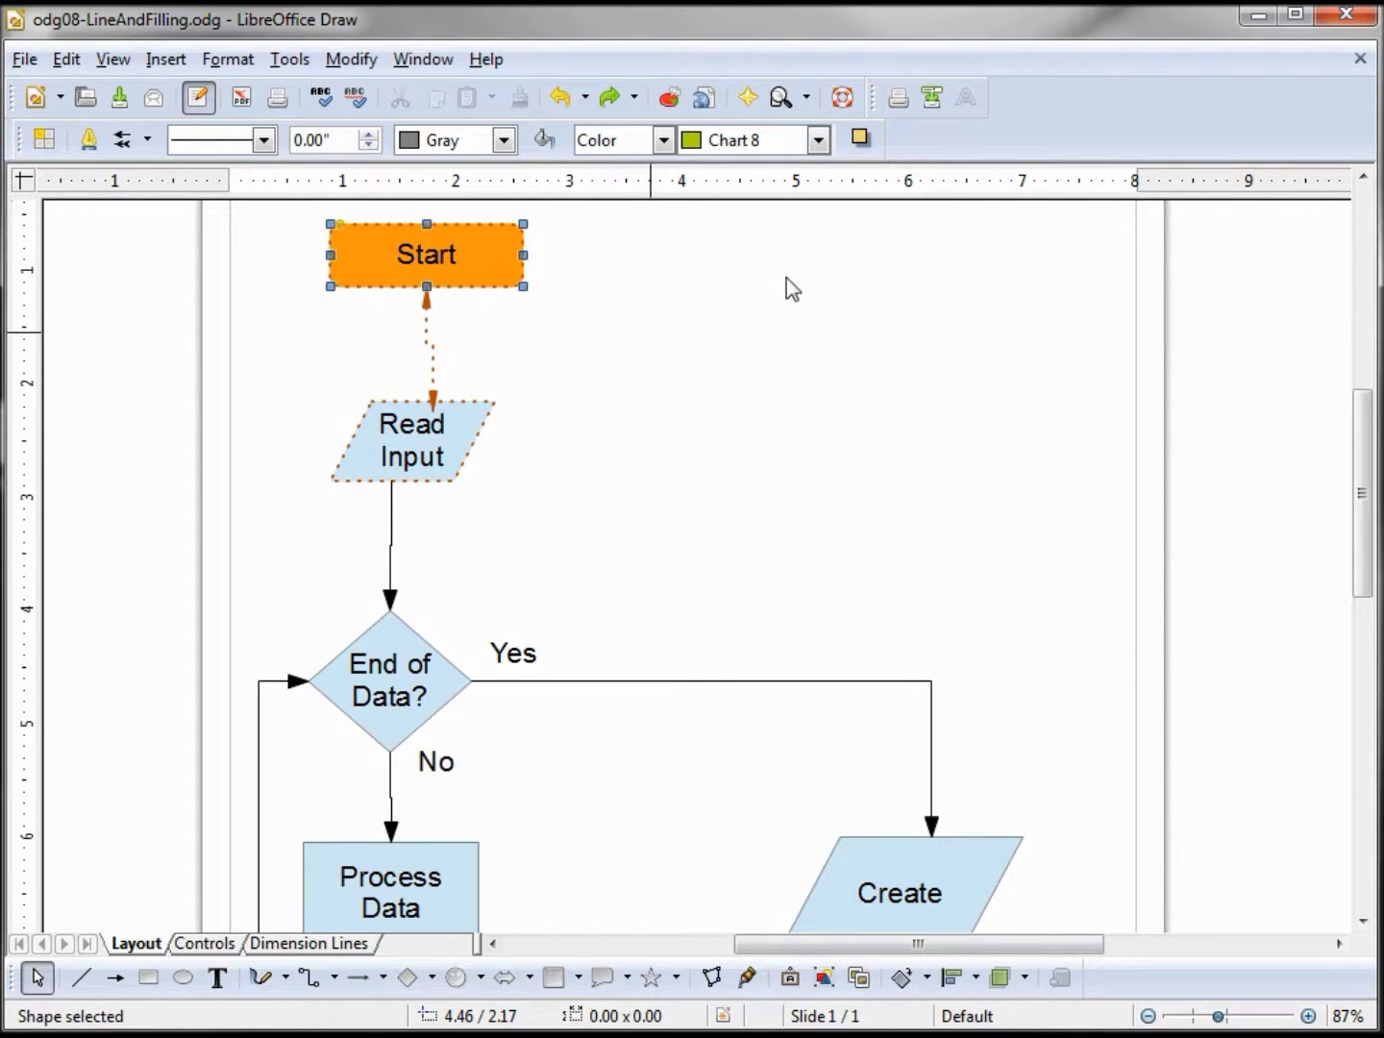
click(861, 141)
click(861, 140)
click(861, 141)
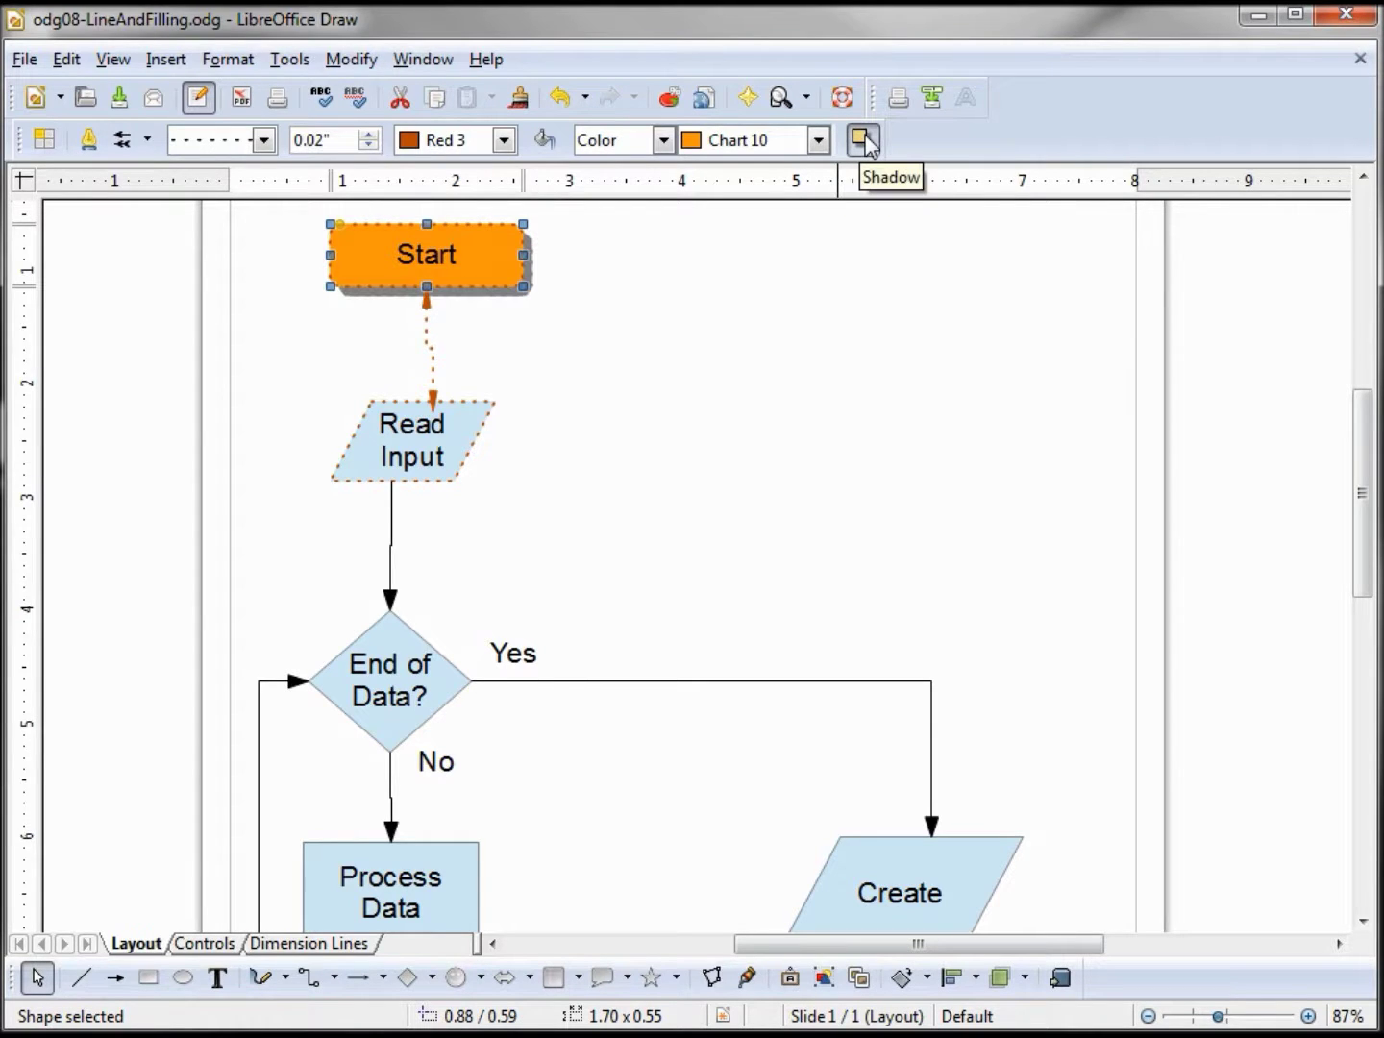
click(612, 298)
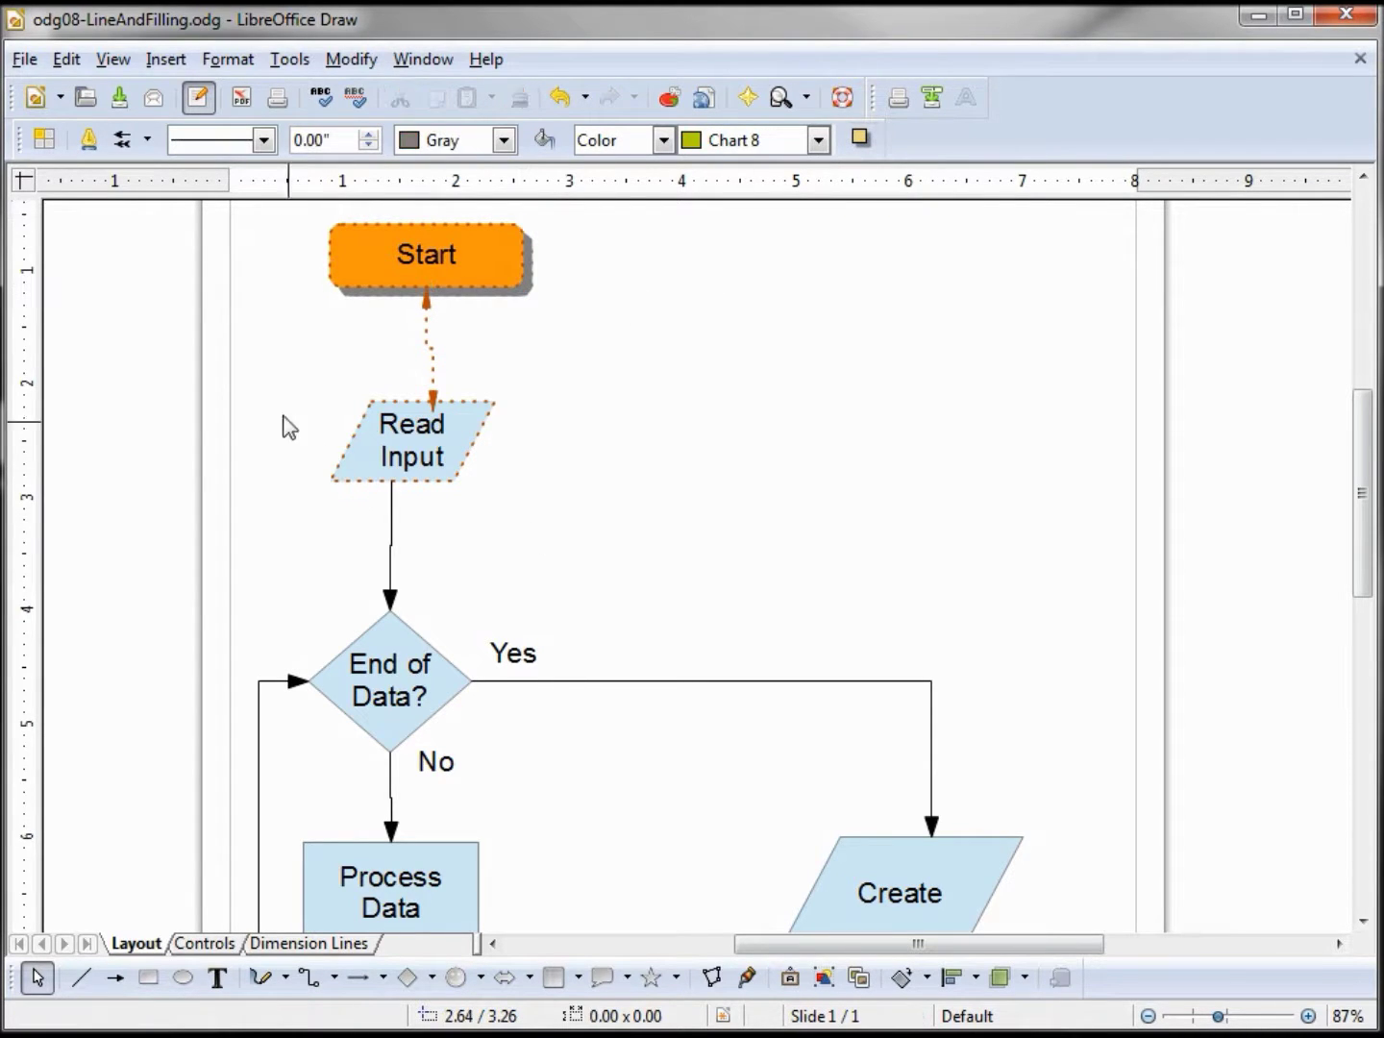
Set the Read Input parallelogram's area style to Invisible, leaving only its outline.
drag(276, 363, 651, 566)
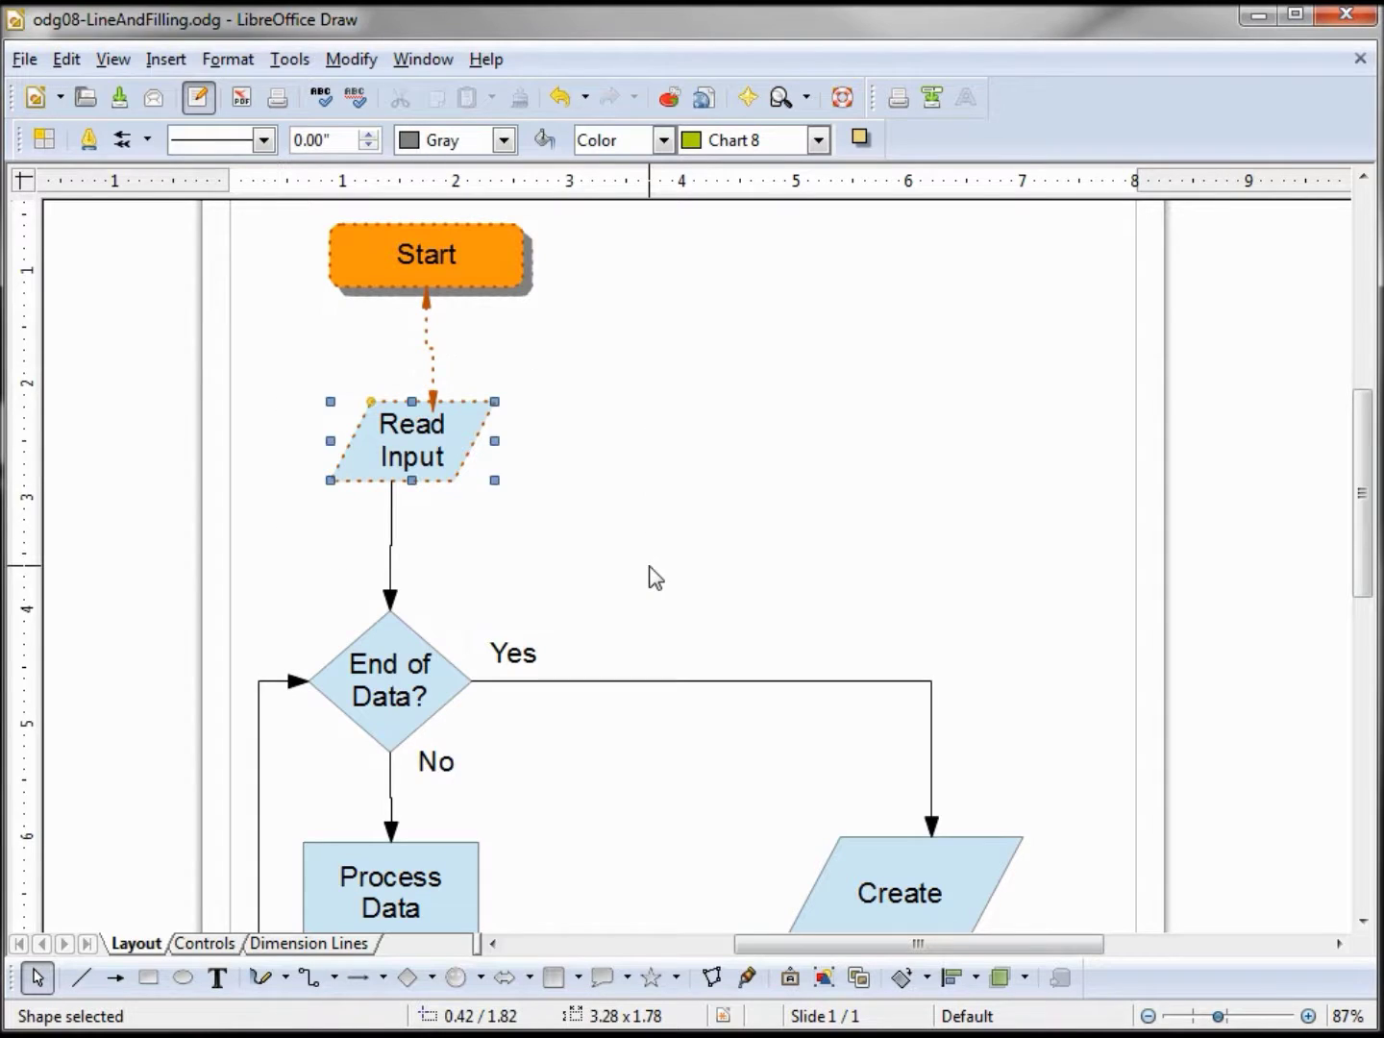
click(664, 142)
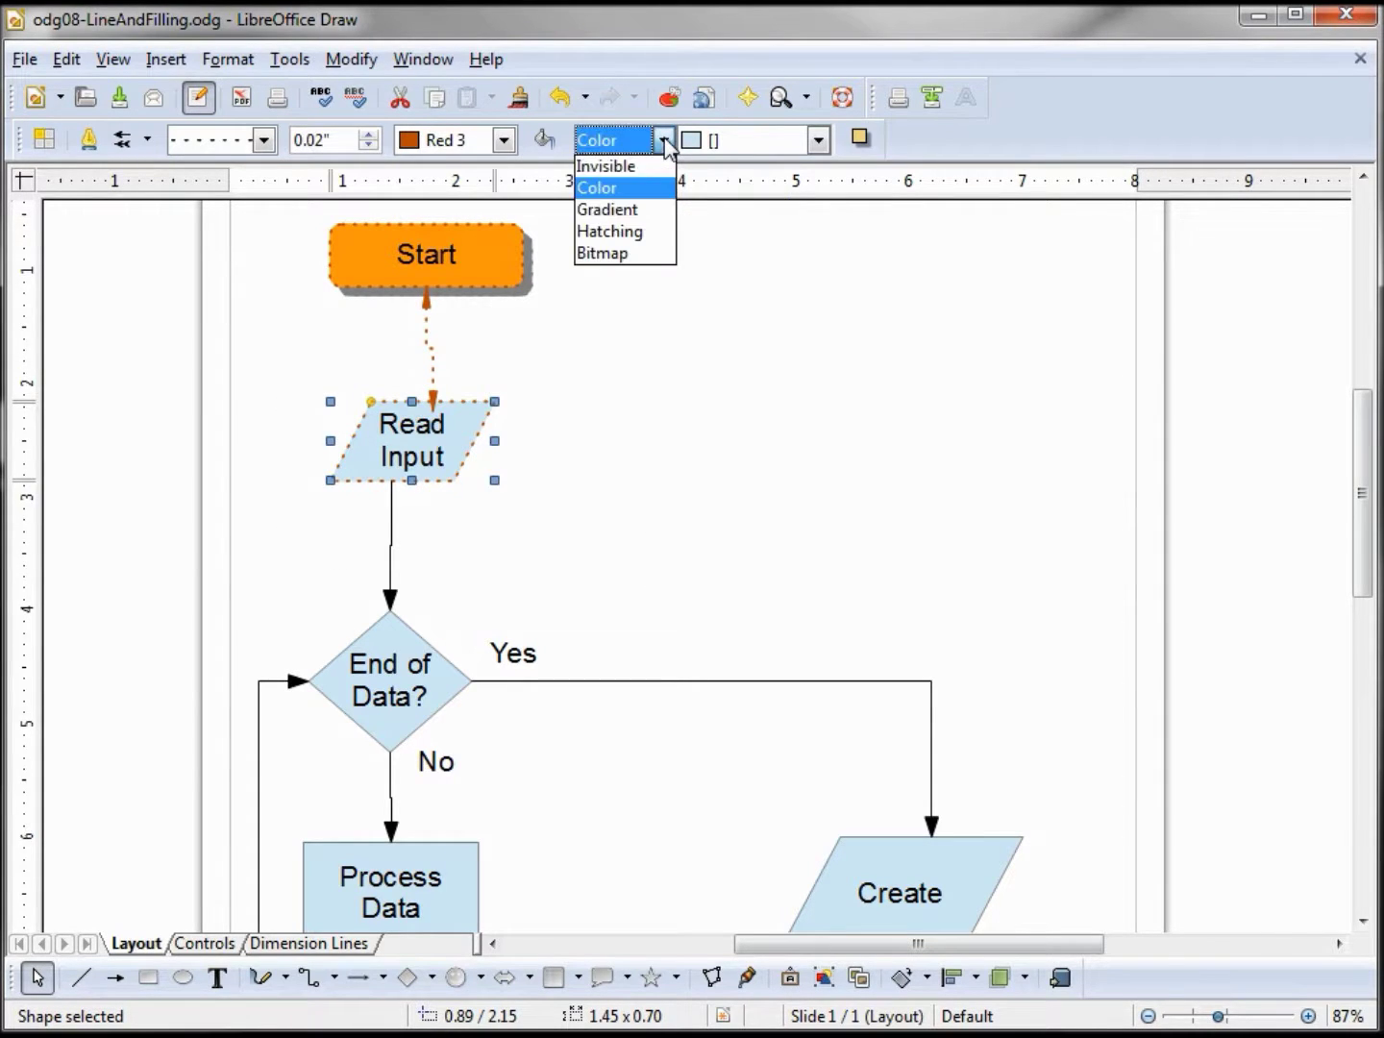
click(615, 166)
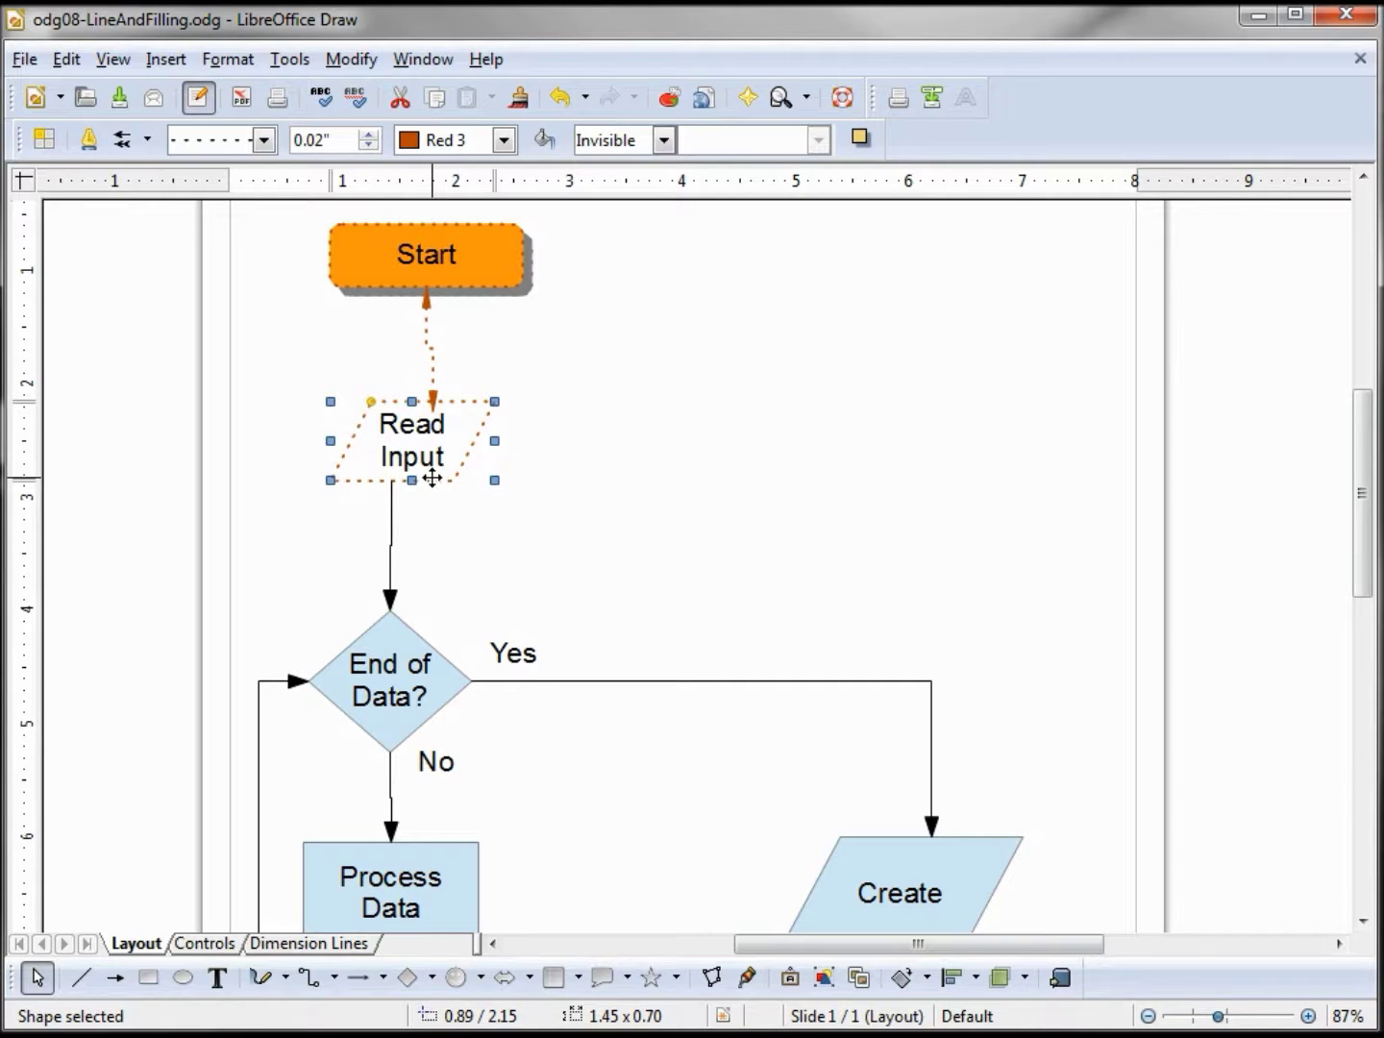
click(393, 661)
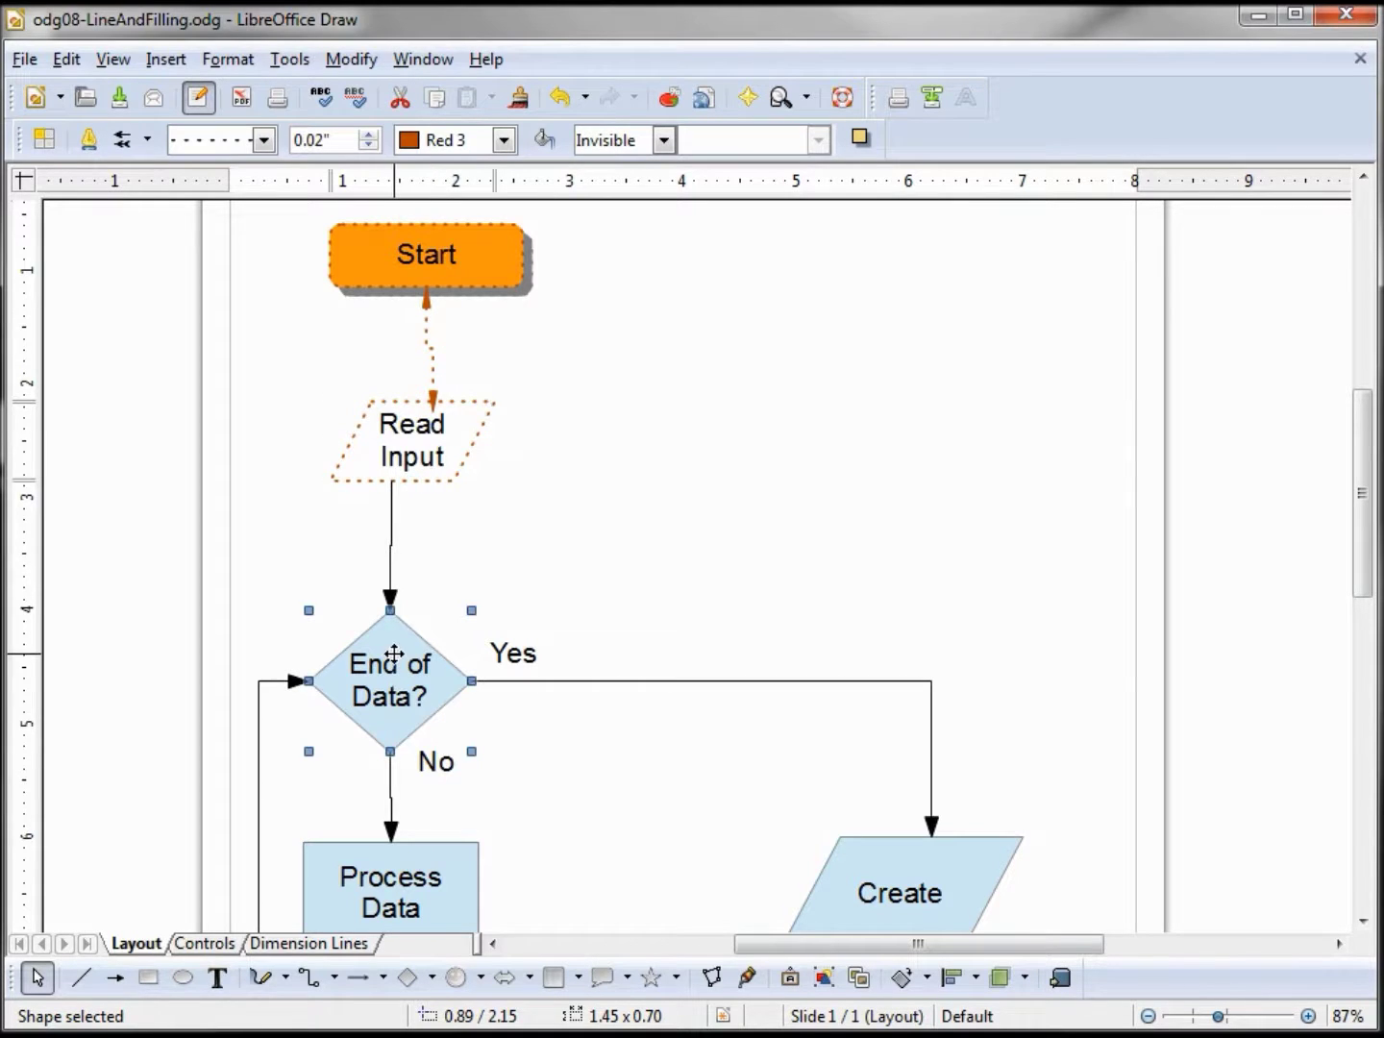
Switch the End of Data? diamond to a gradient fill using Gradient 5.
click(662, 140)
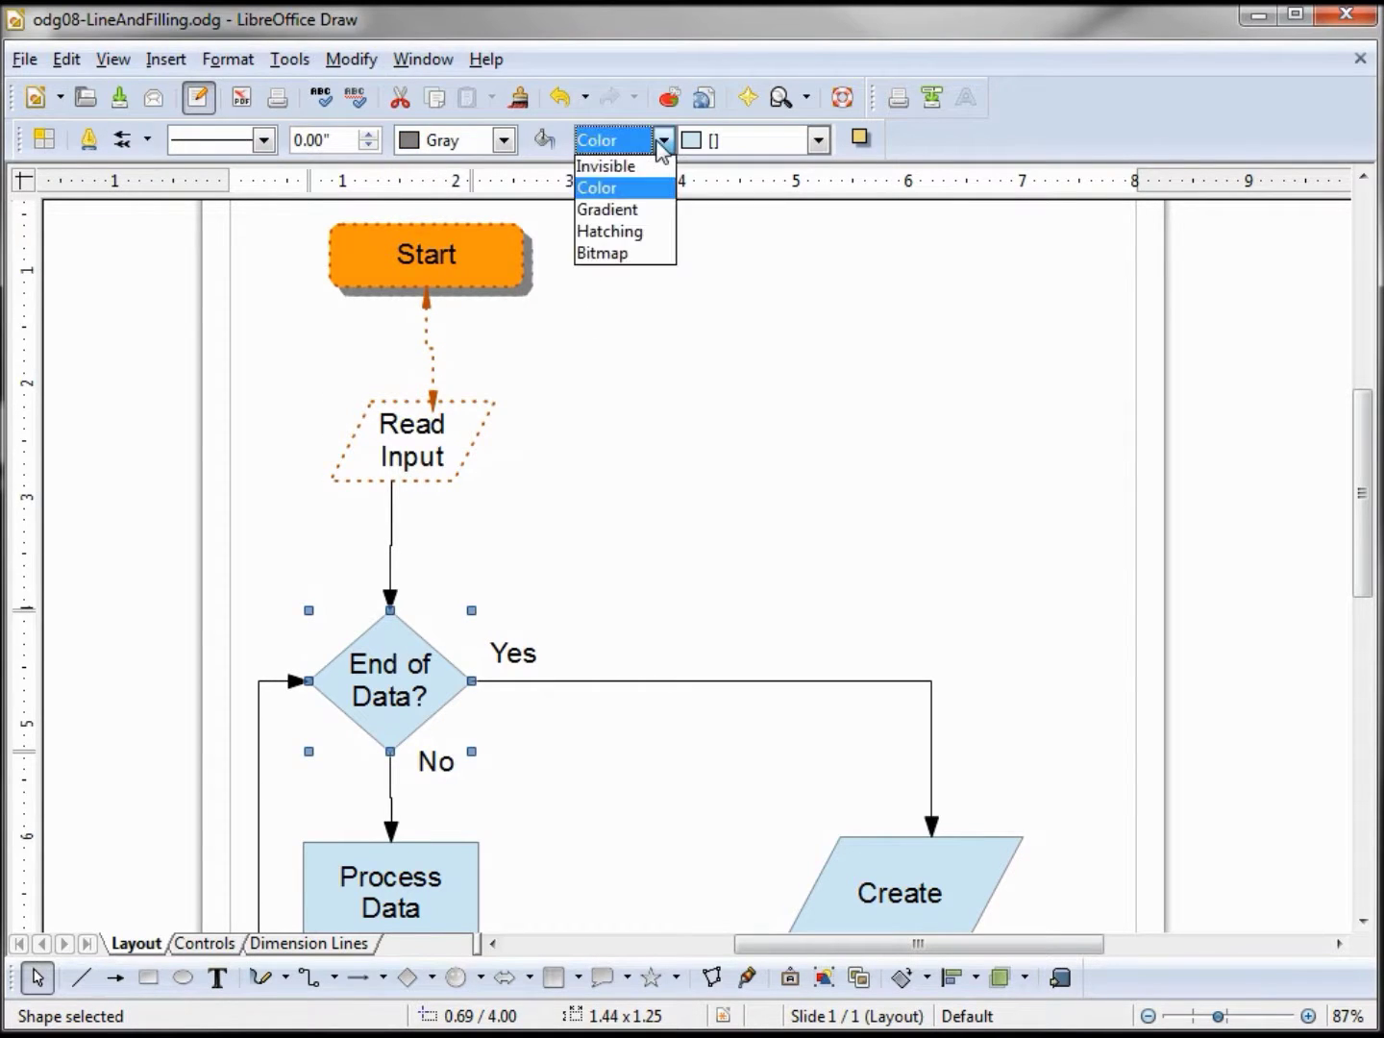
click(635, 212)
click(818, 140)
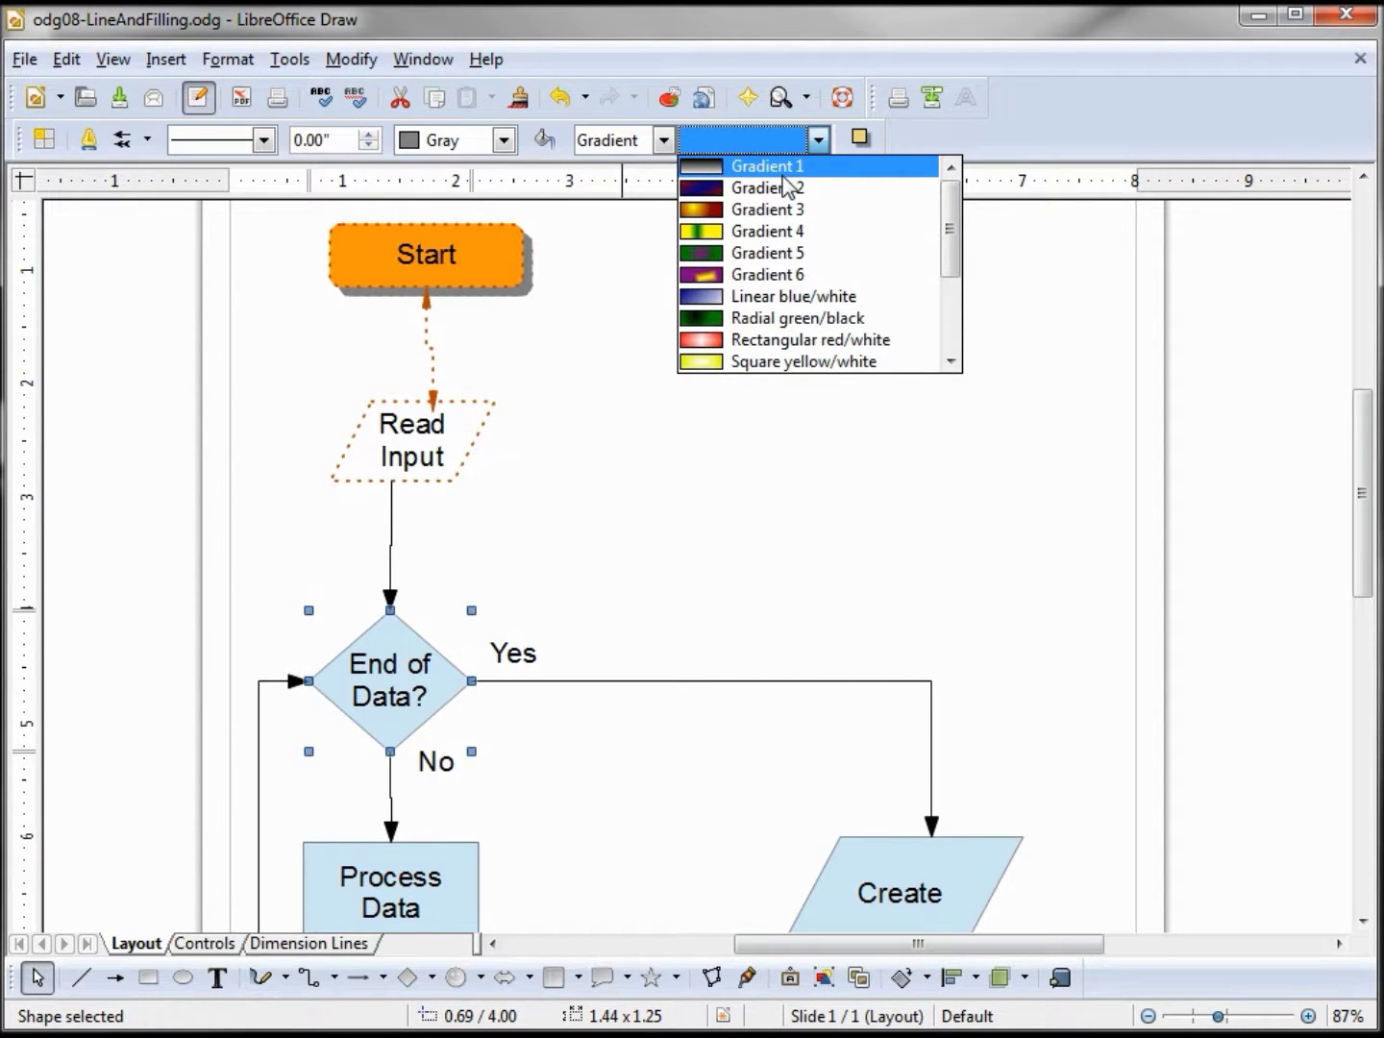
click(766, 254)
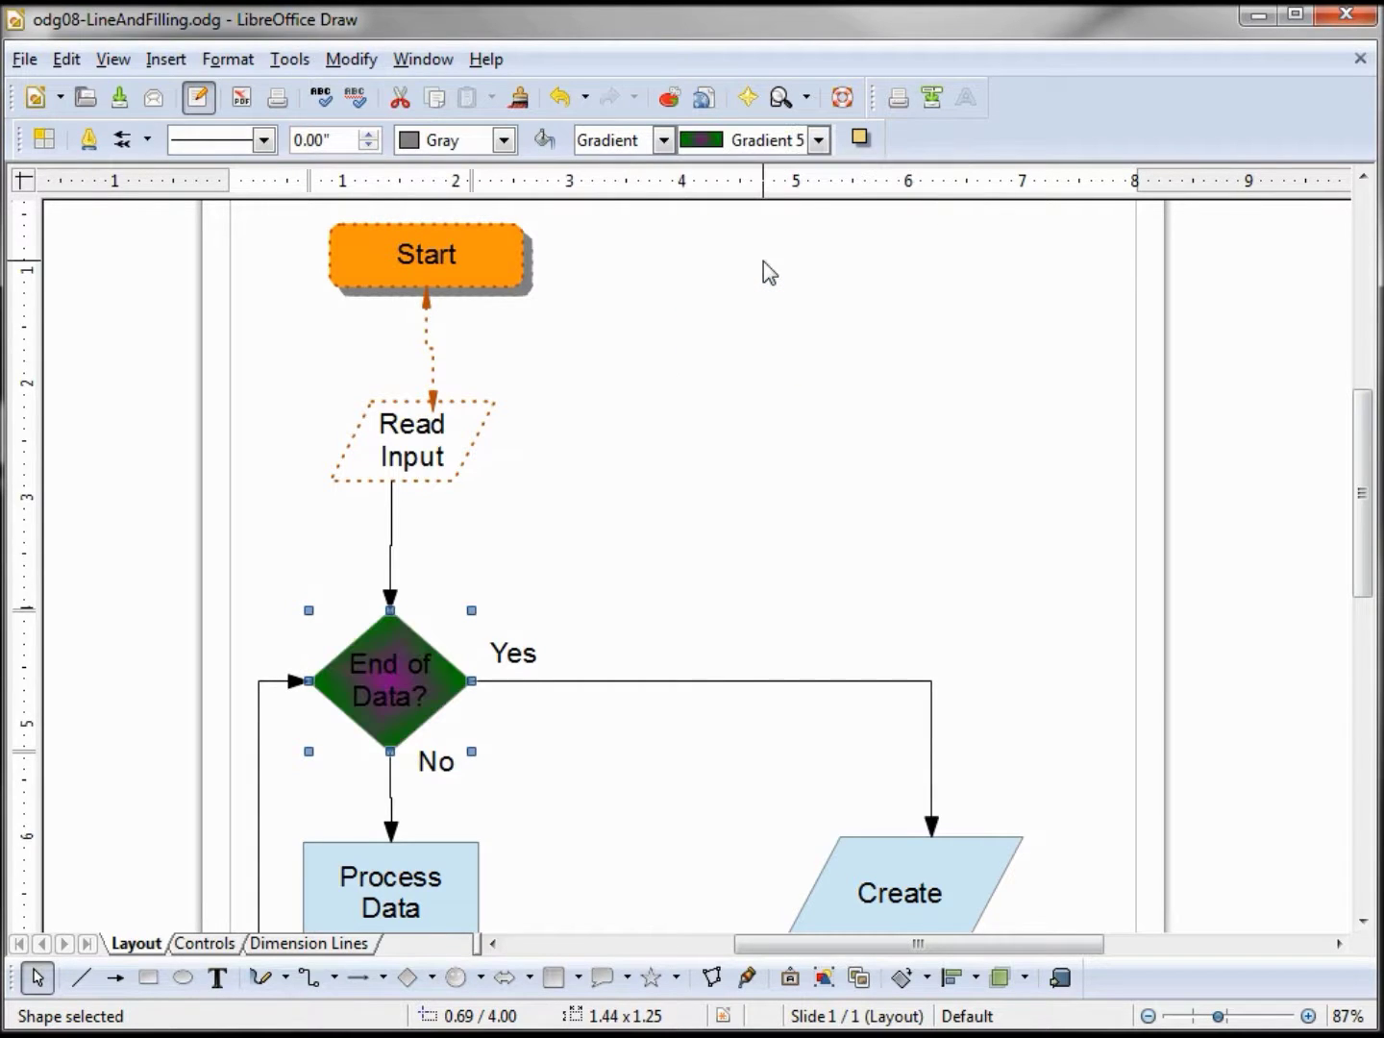
scroll(519, 698, down, 1)
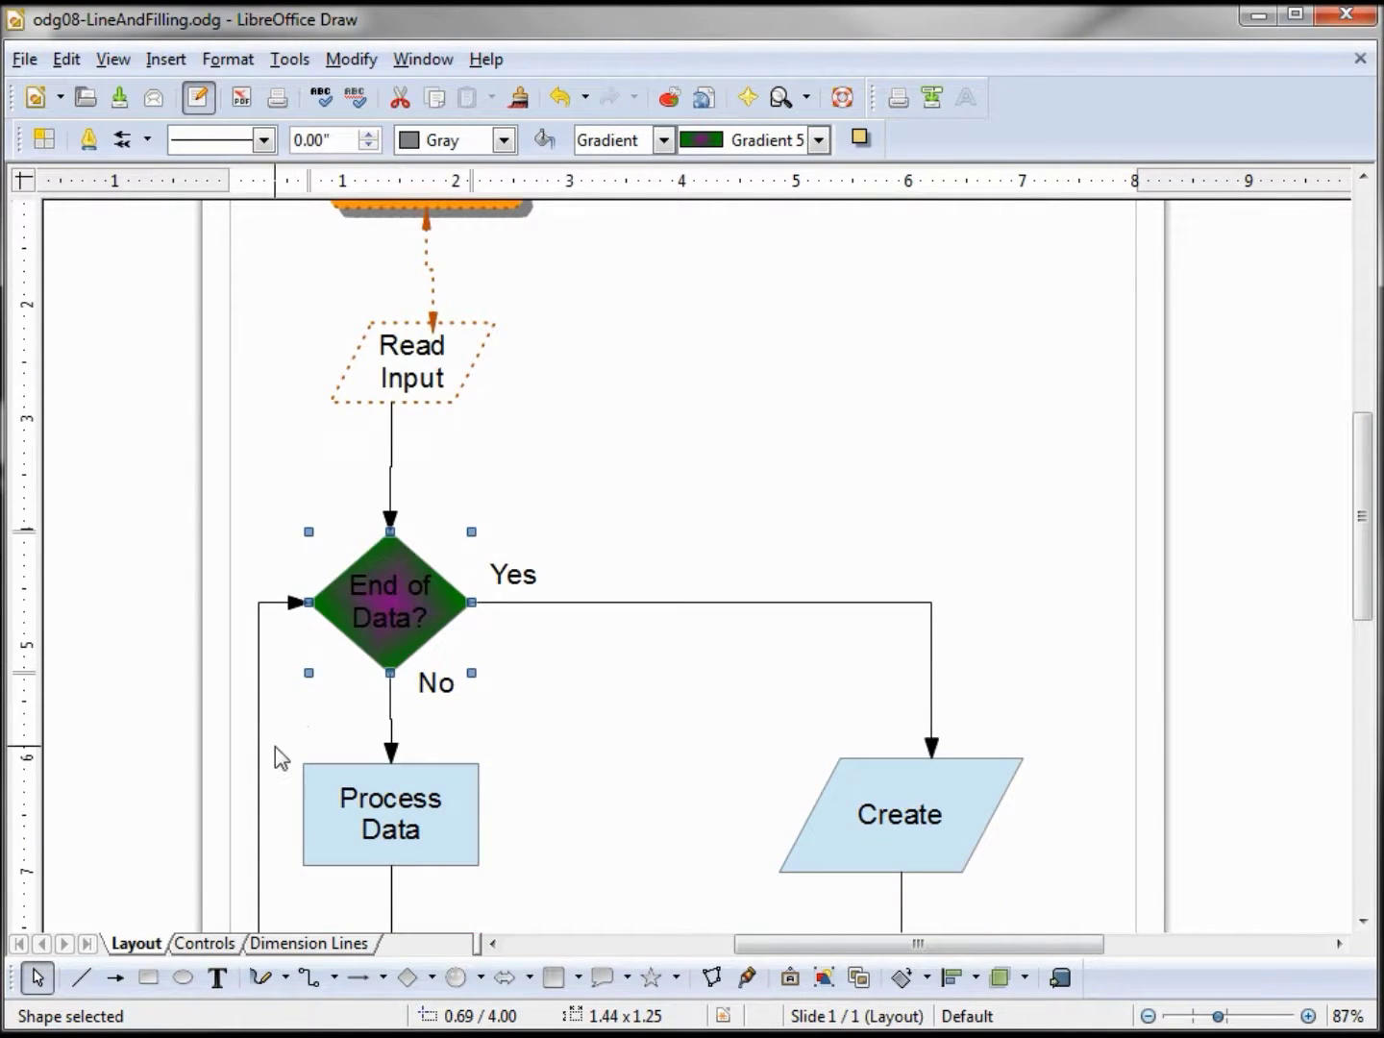
mouse_move(275, 745)
mouse_down()
mouse_move(507, 894)
mouse_move(568, 899)
mouse_up()
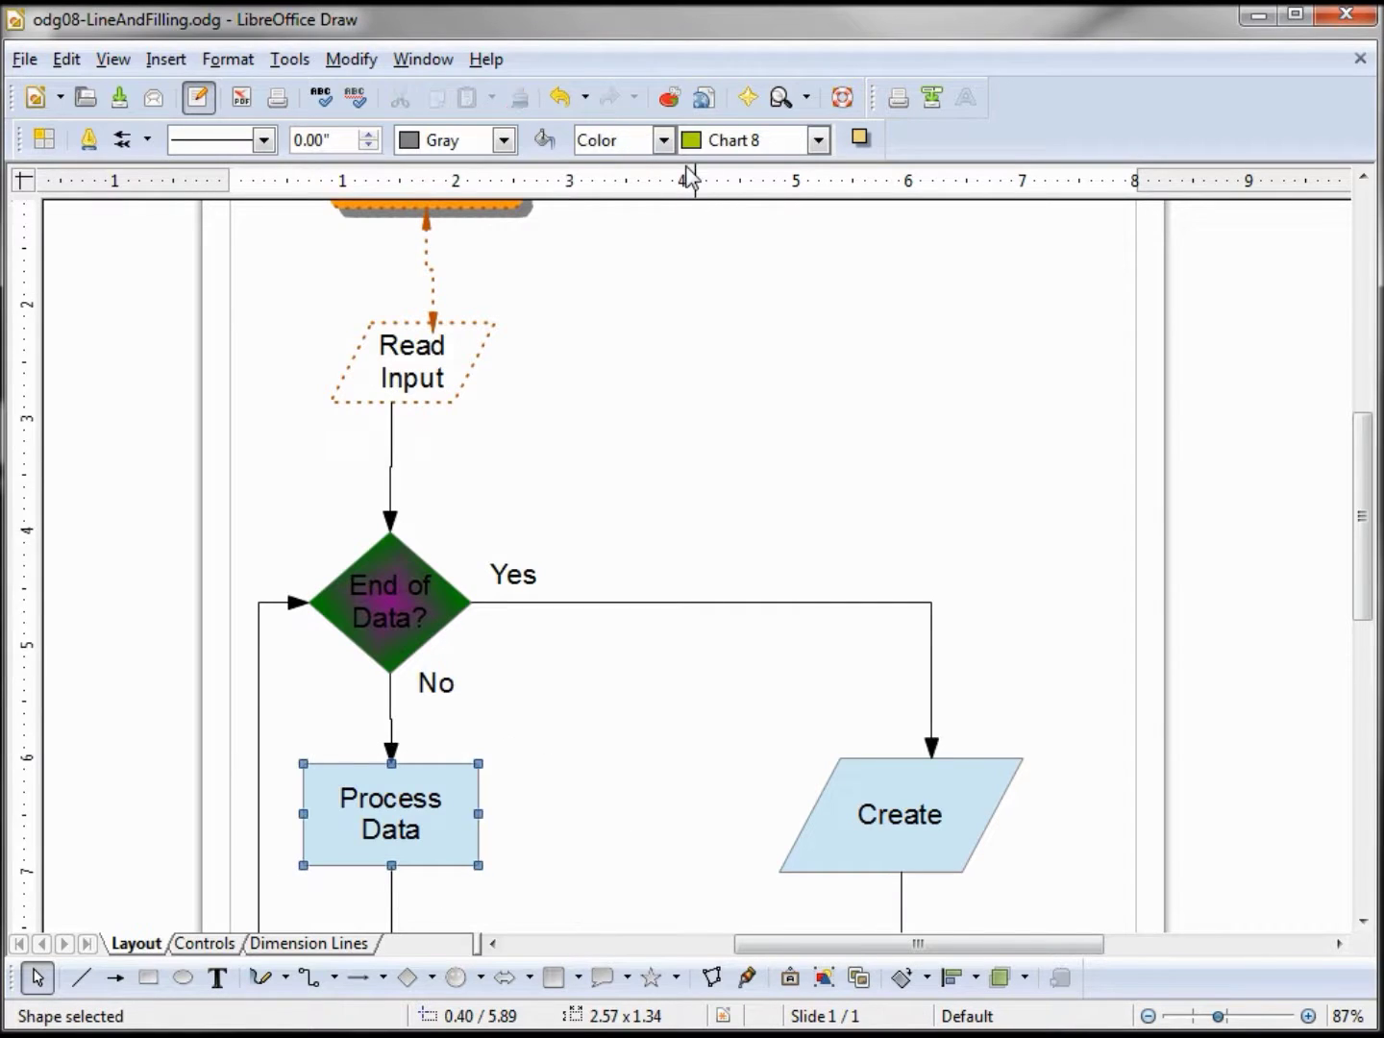
Give Process Data a hatching fill, trying Black 90 and Blue triple 90 before settling on Black 45 degrees wide.
click(663, 140)
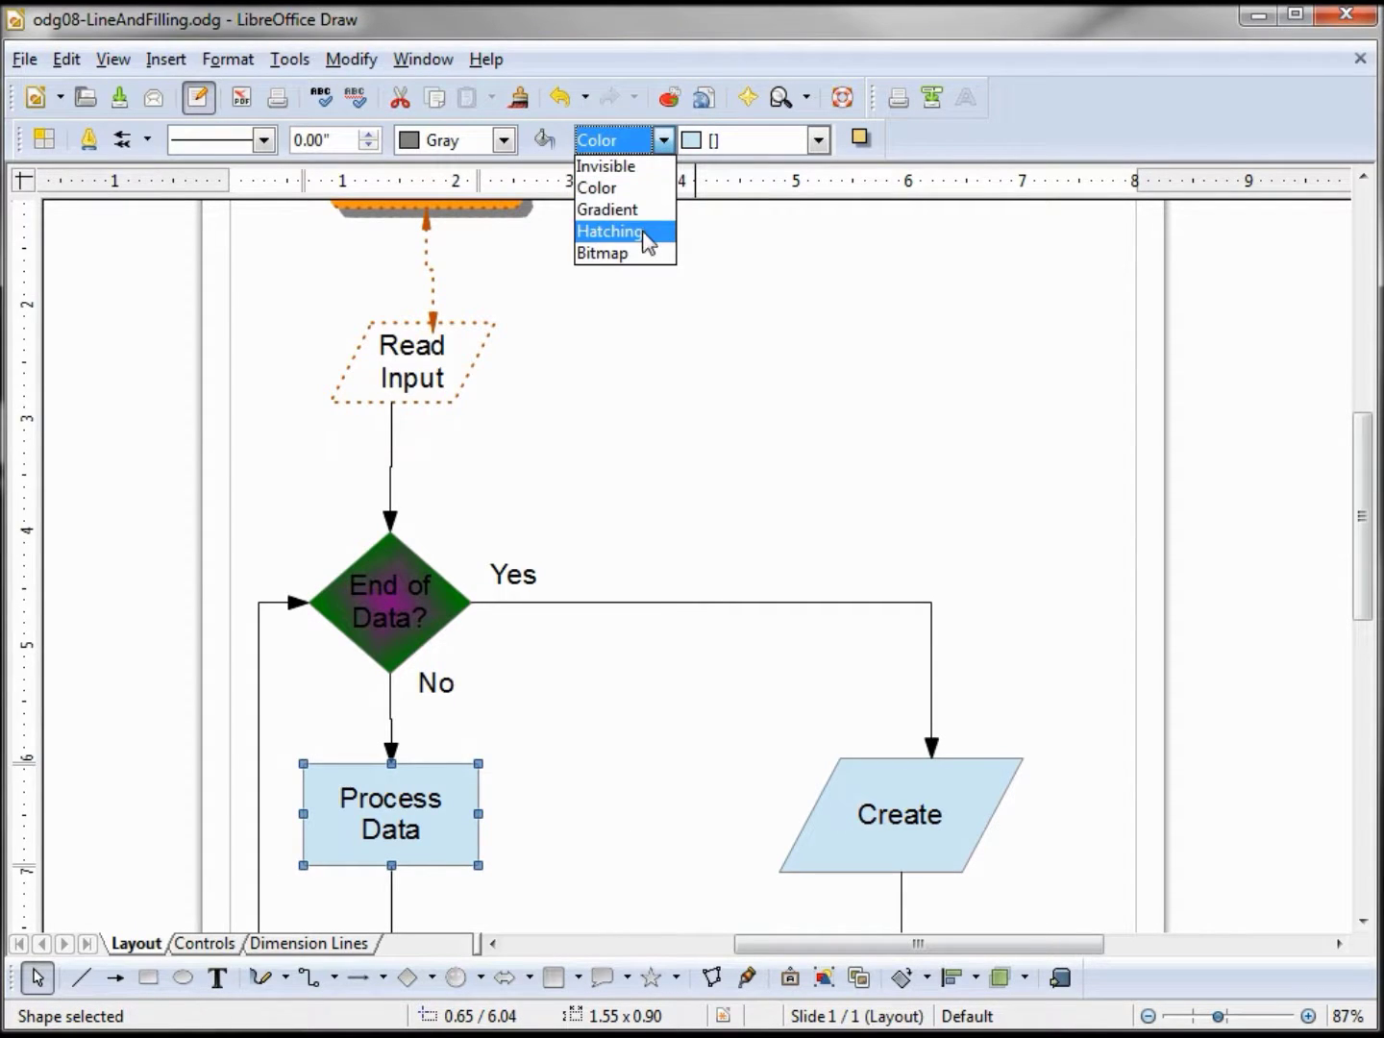
click(615, 231)
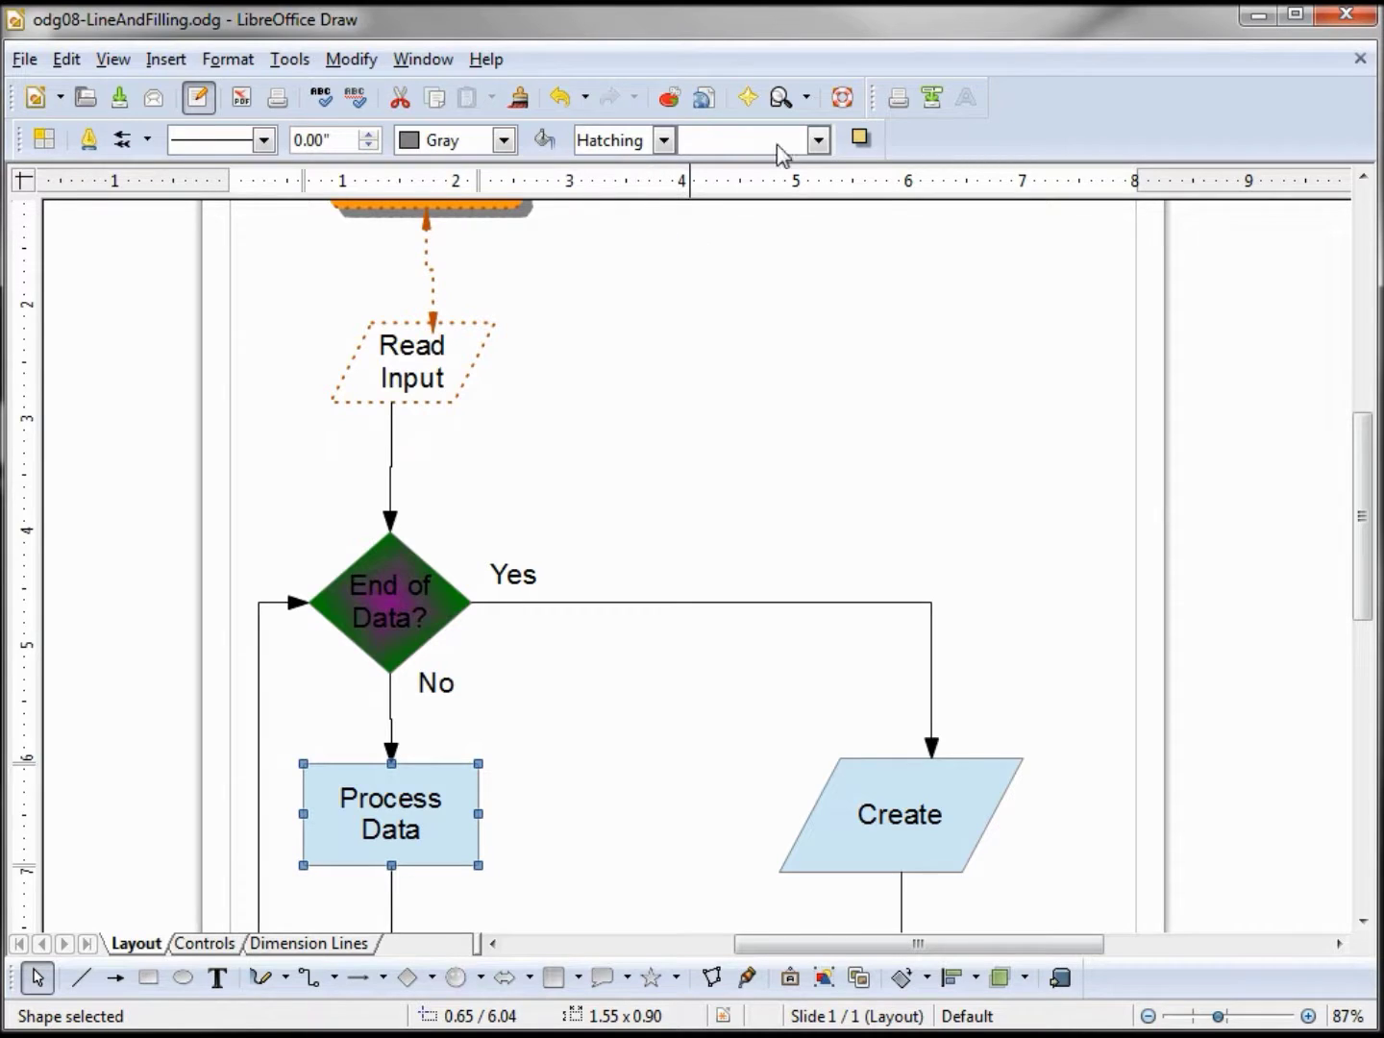
click(817, 141)
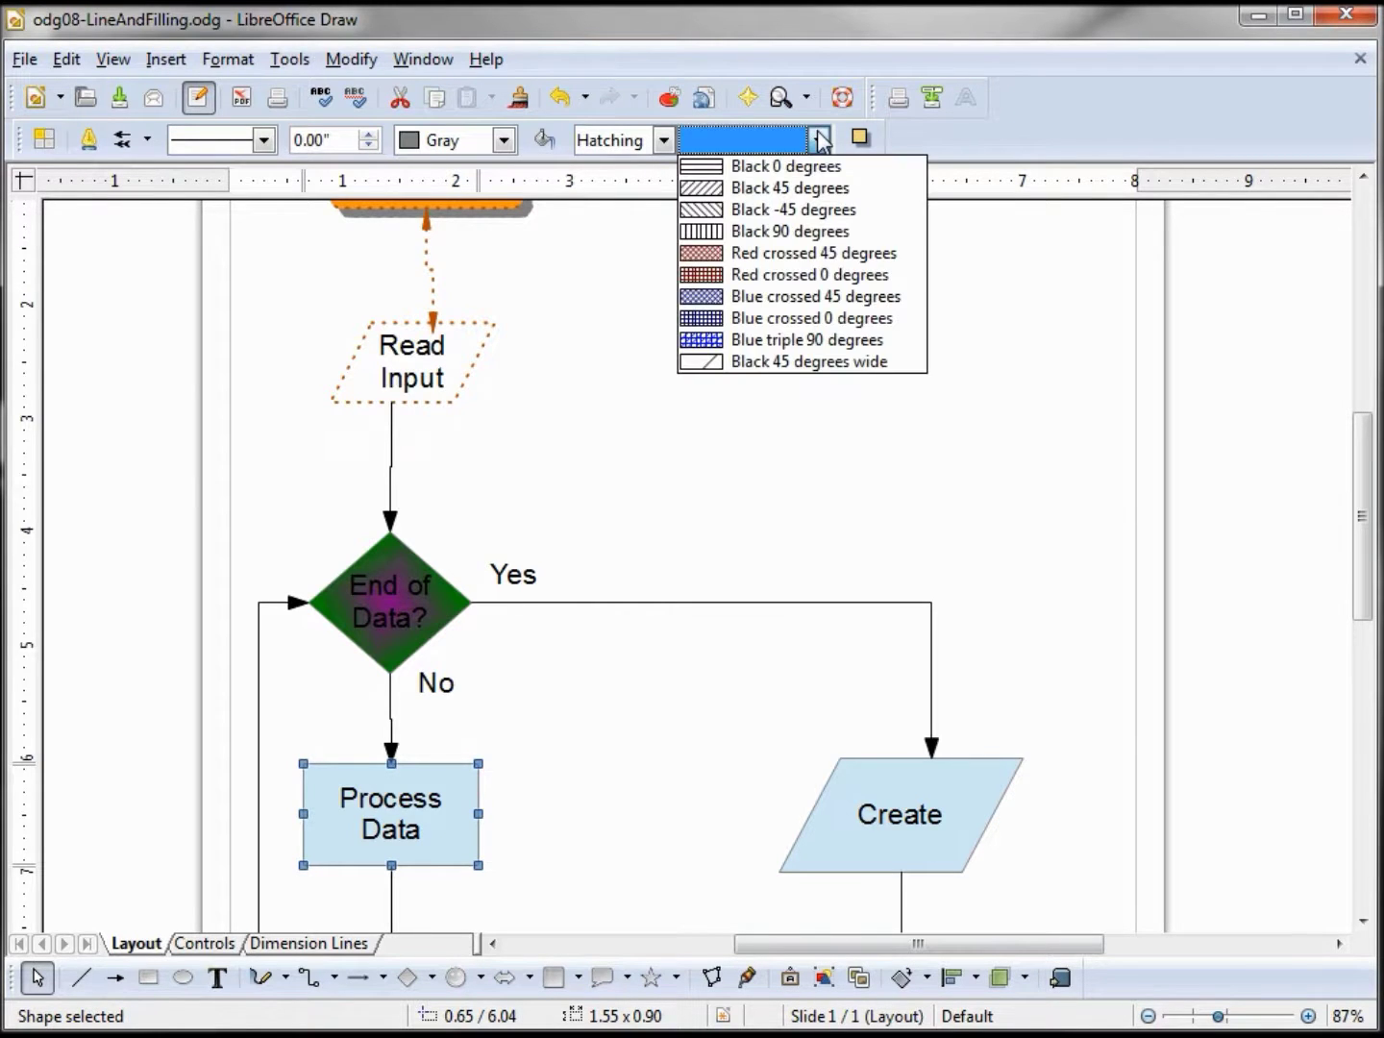
click(757, 242)
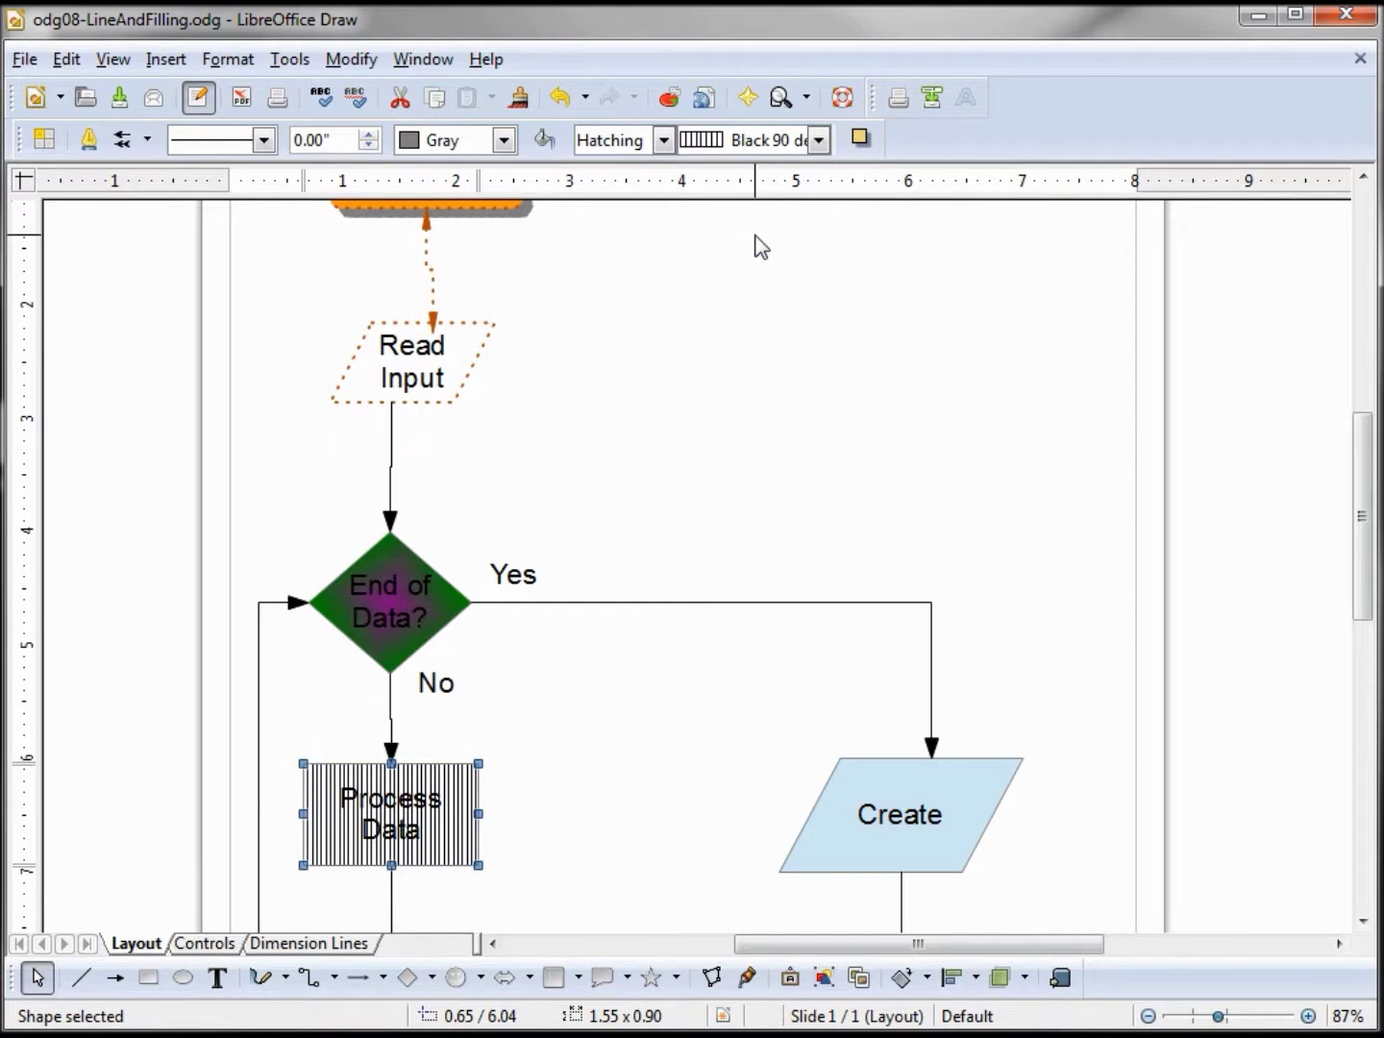
click(819, 140)
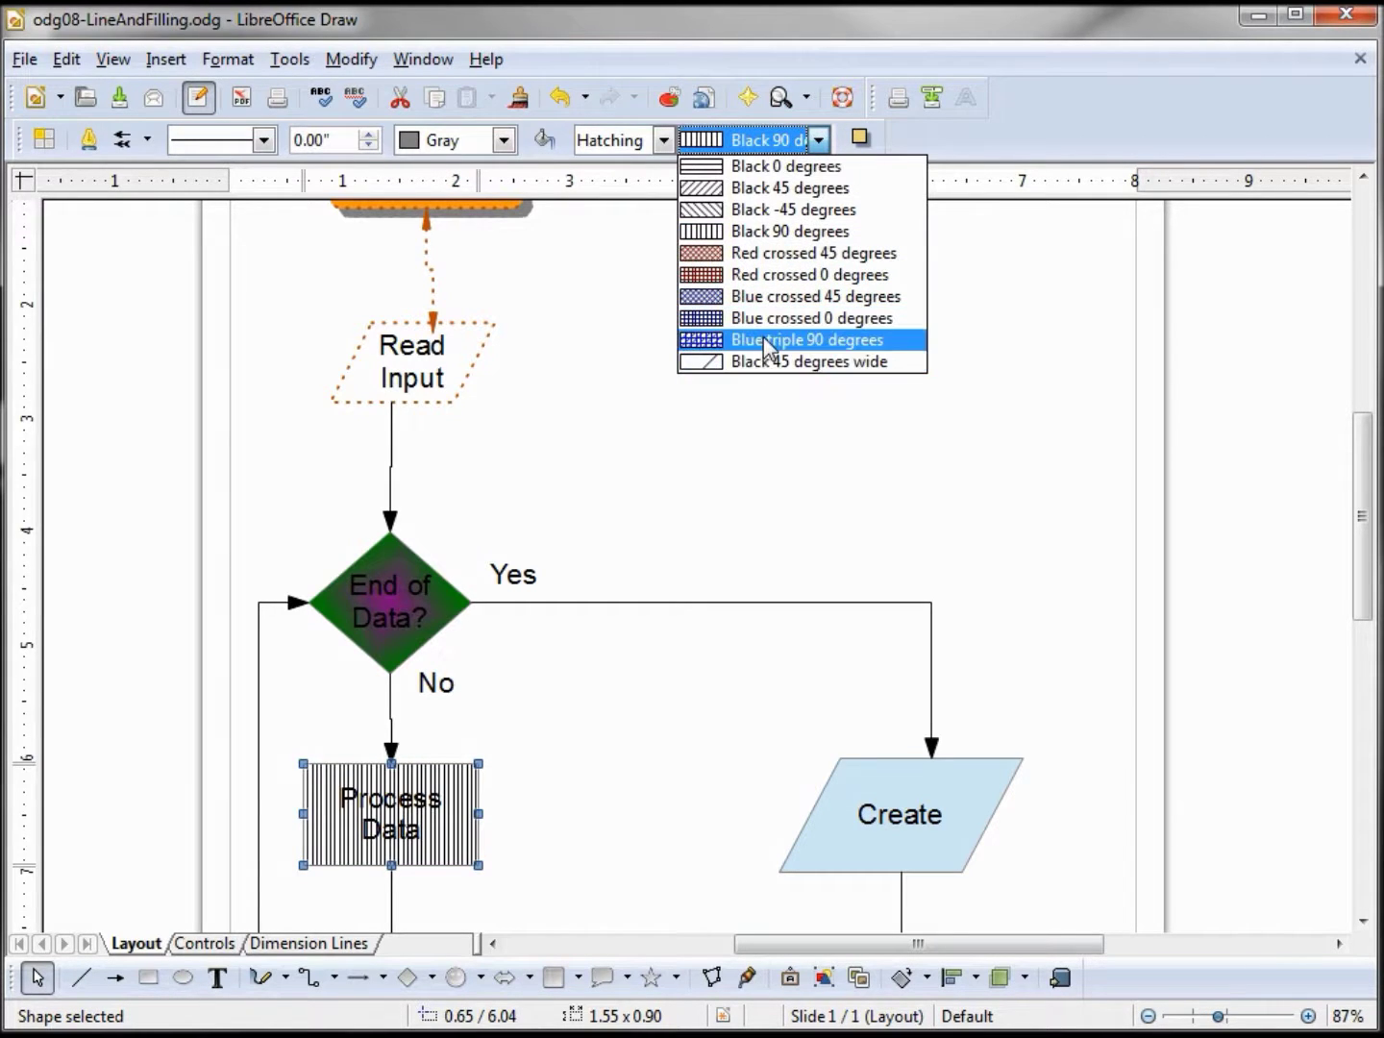
click(764, 340)
click(819, 141)
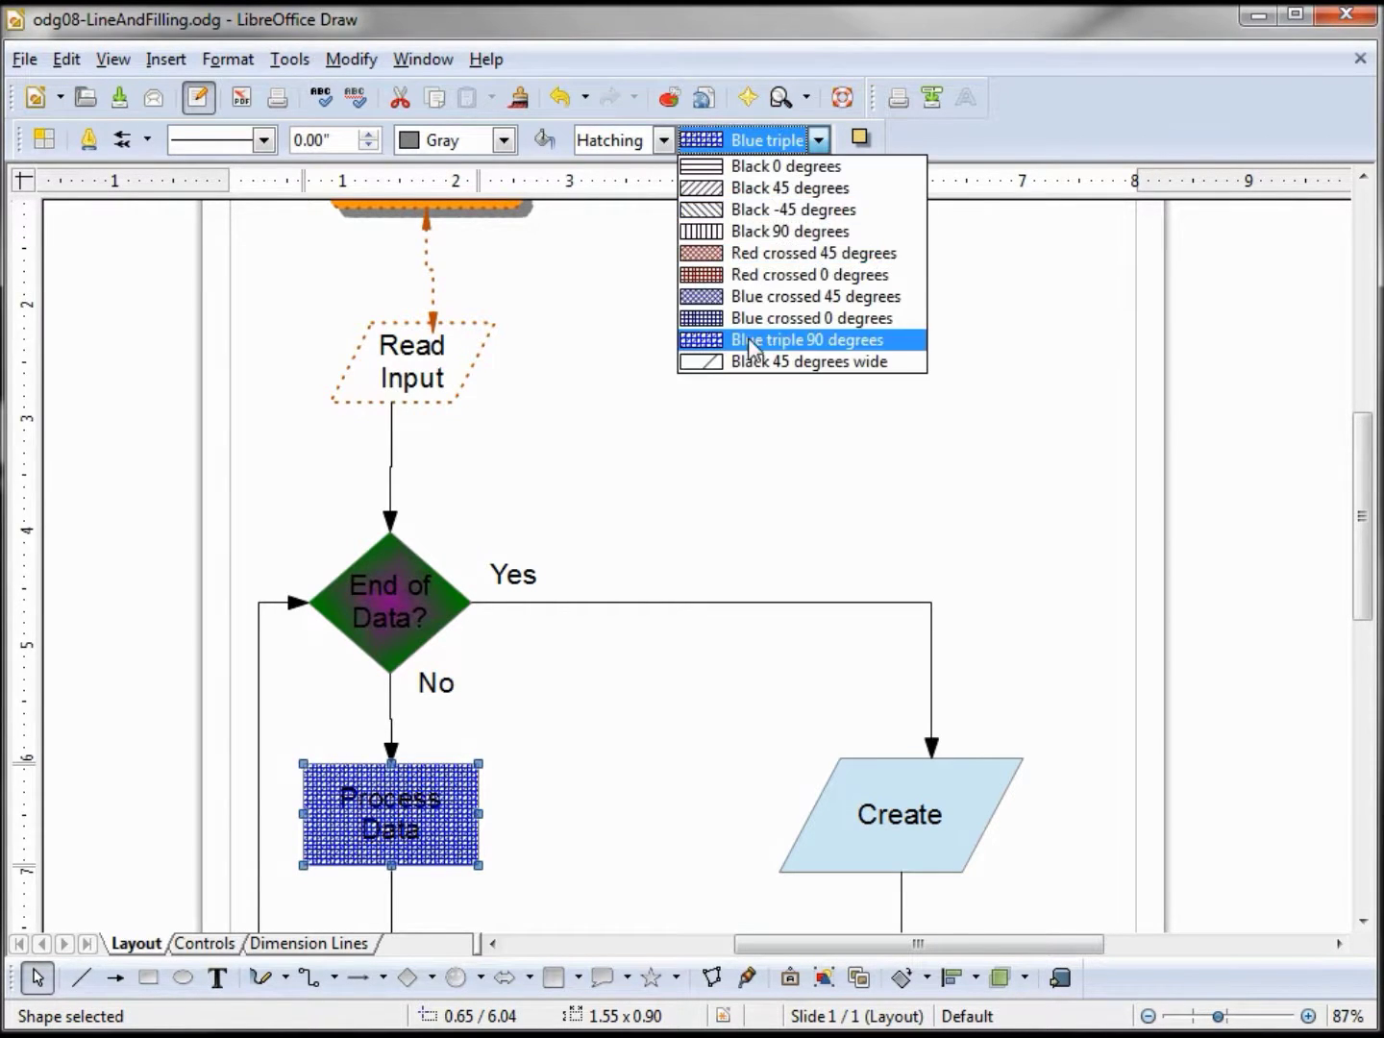
click(753, 366)
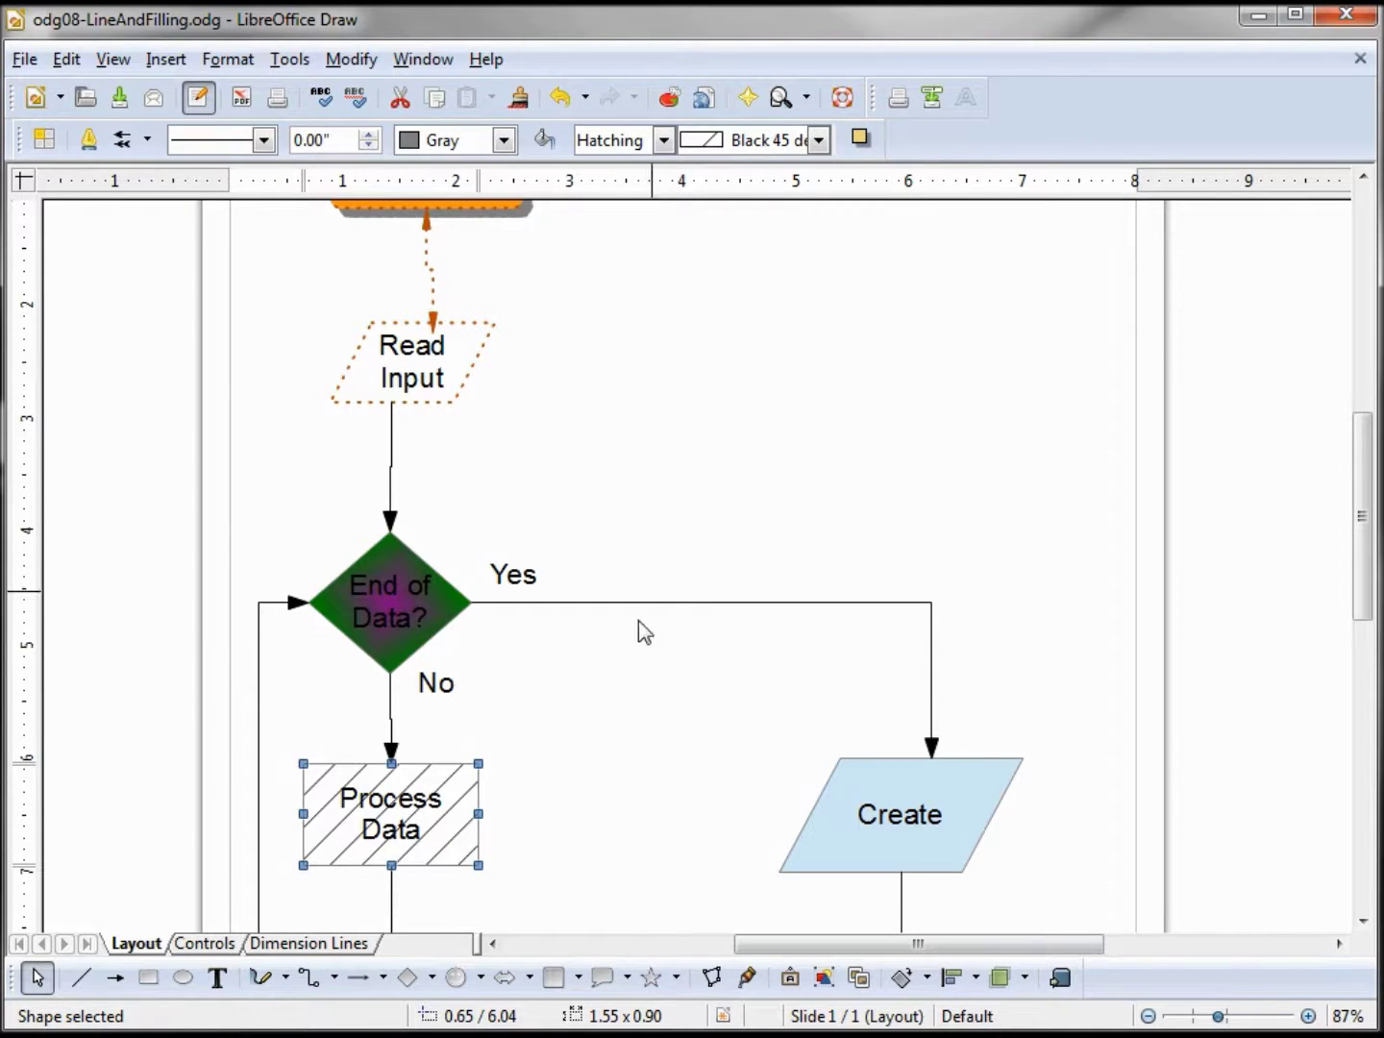
click(717, 784)
drag(738, 745, 1064, 885)
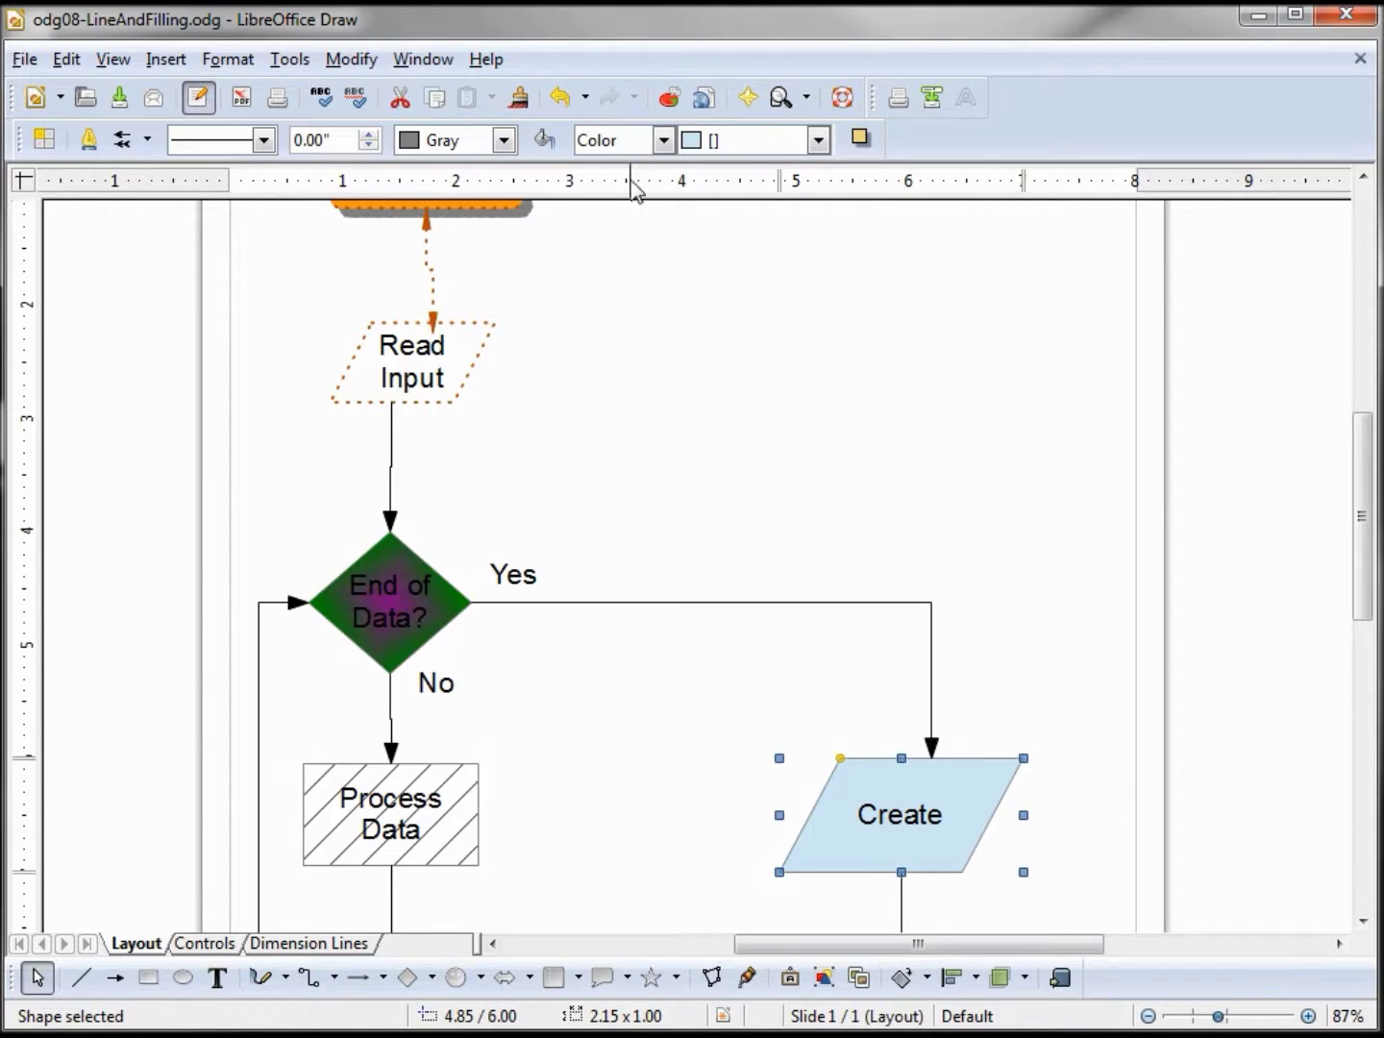
Set the Create parallelogram's area style to Bitmap with the Sky texture.
click(661, 140)
click(637, 257)
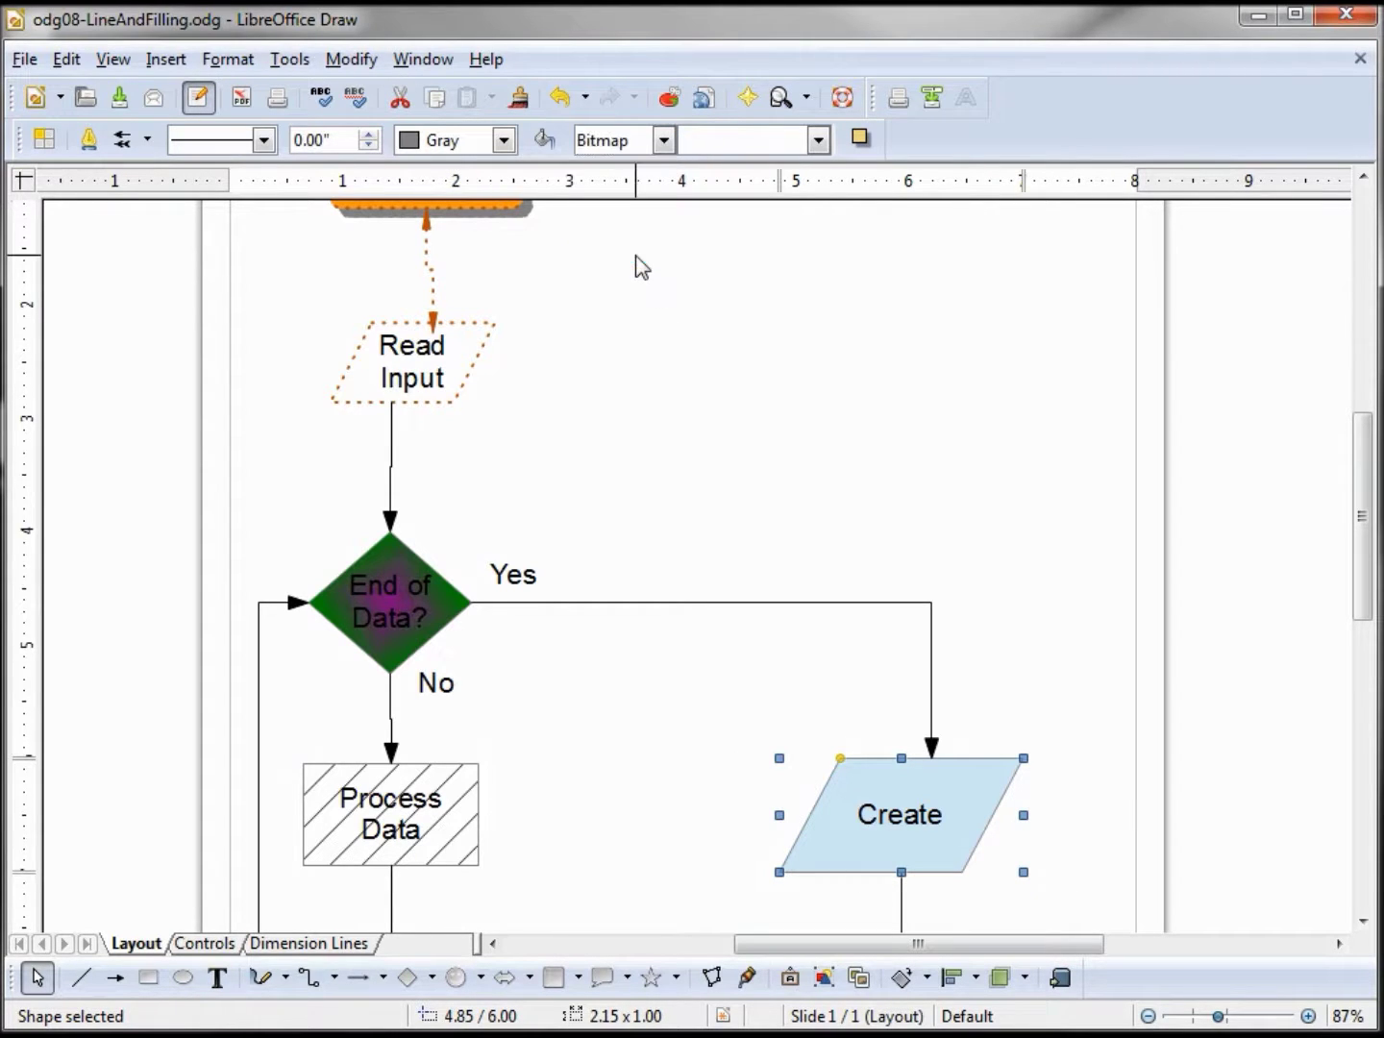
click(819, 141)
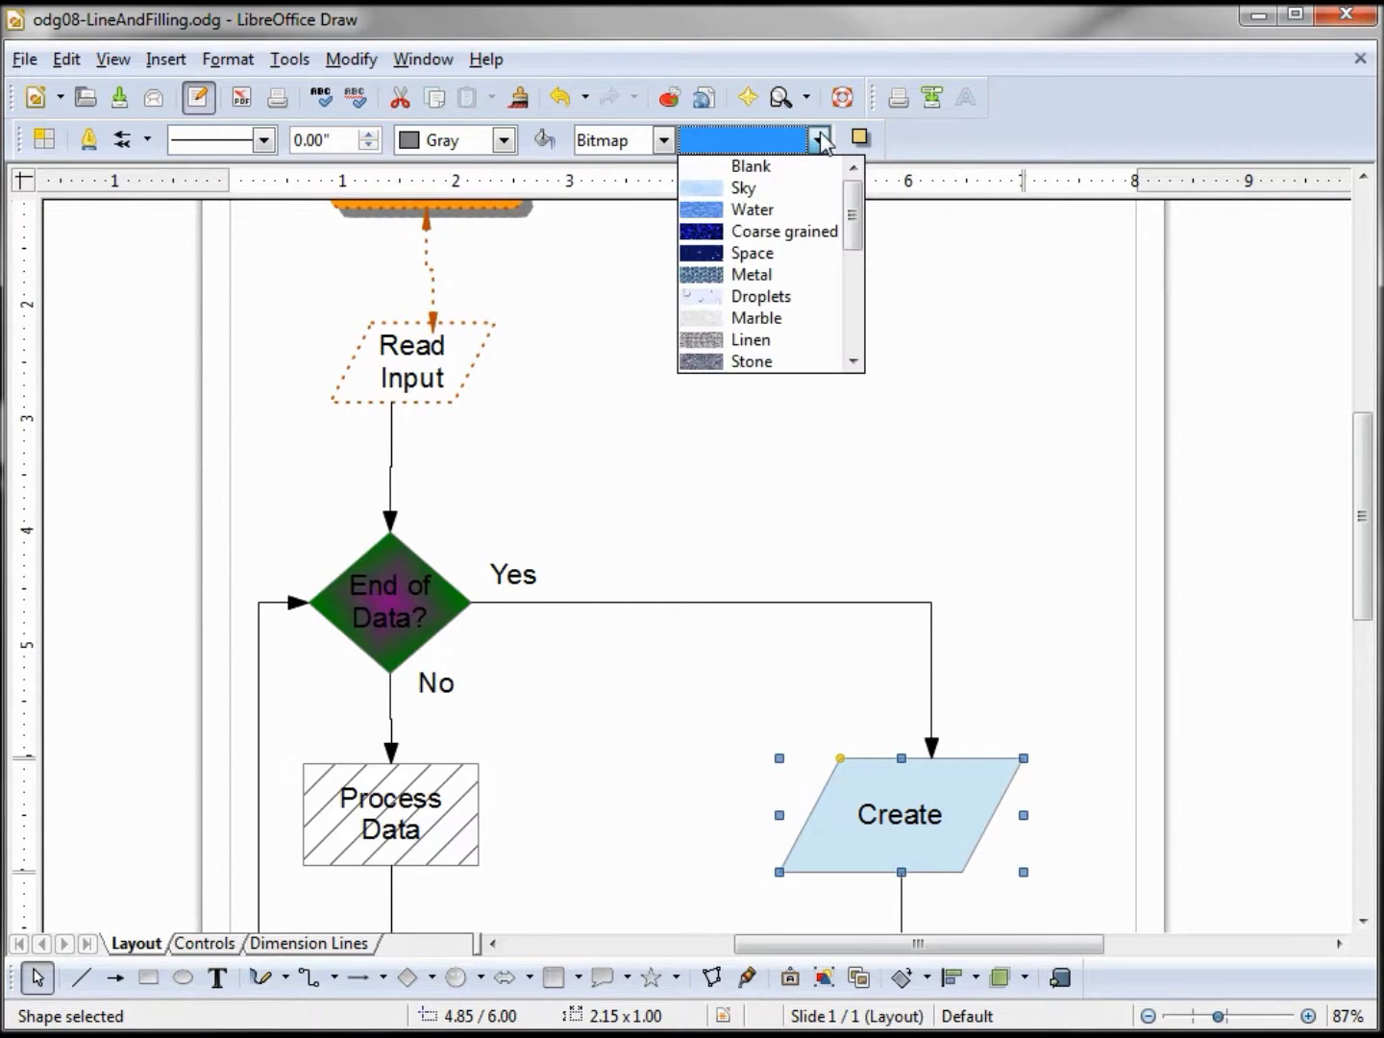
click(742, 189)
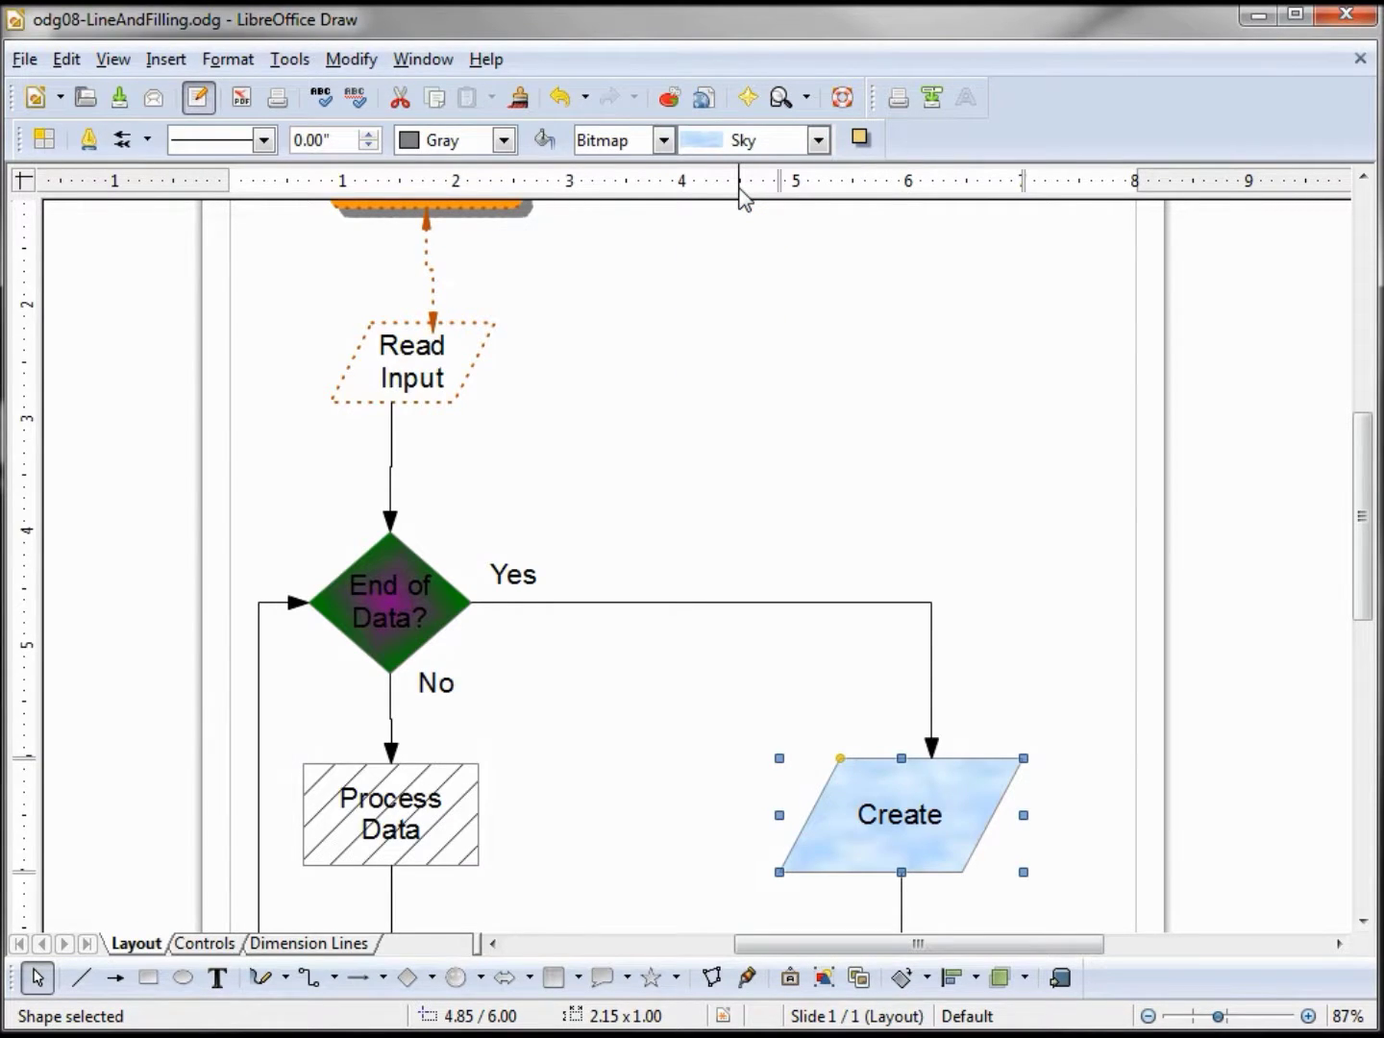
With nothing selected, open the Area settings and keep the fill type as Color.
click(998, 682)
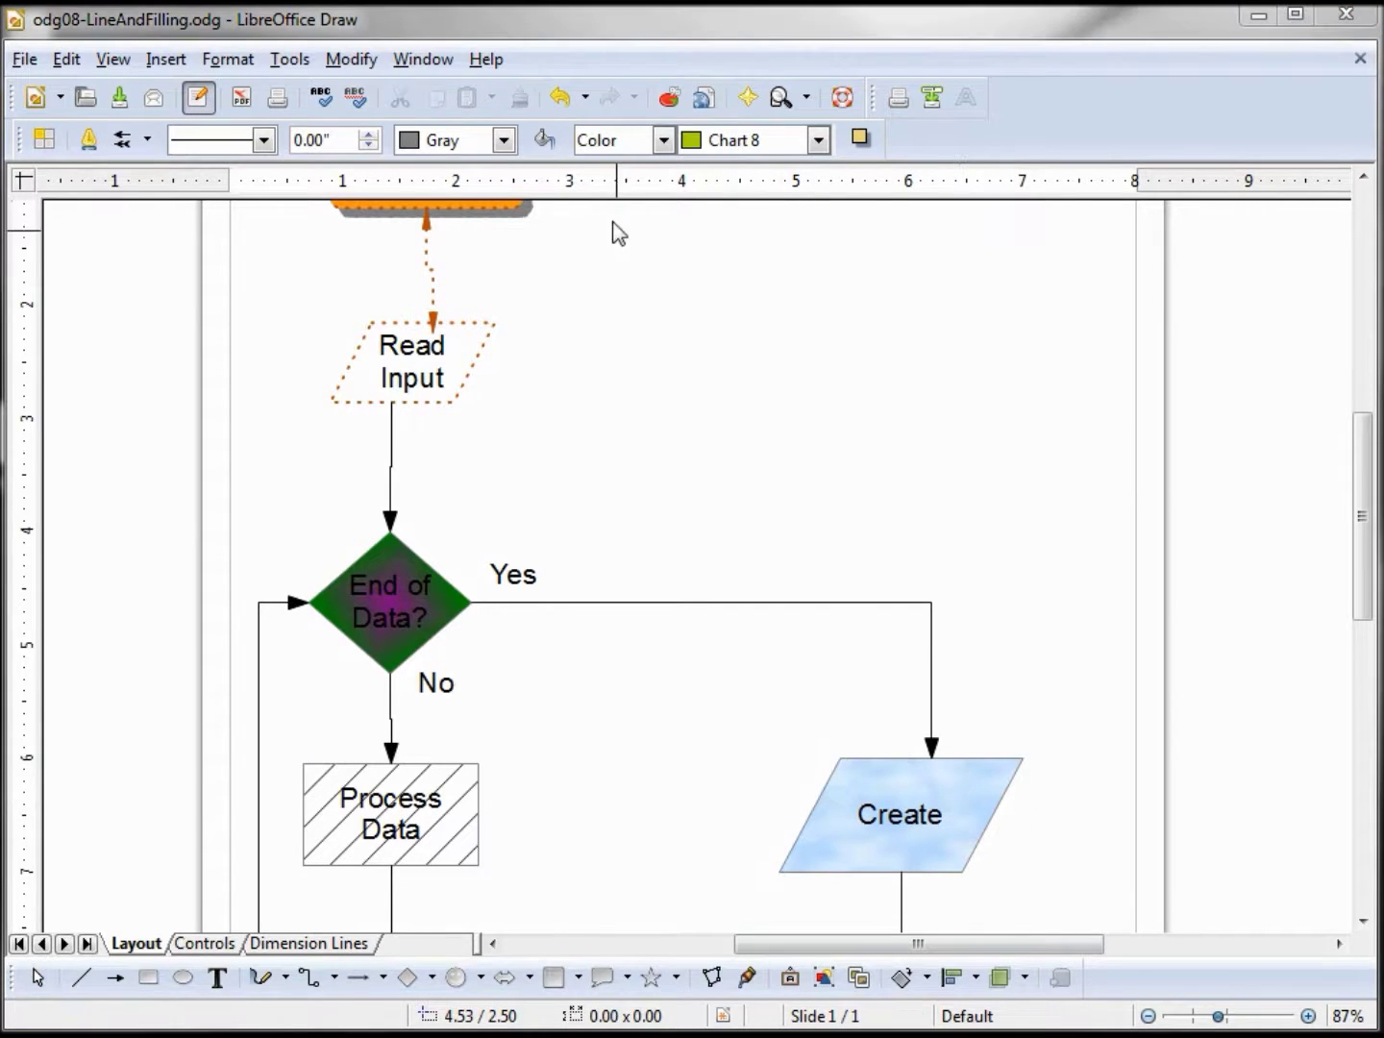
click(546, 142)
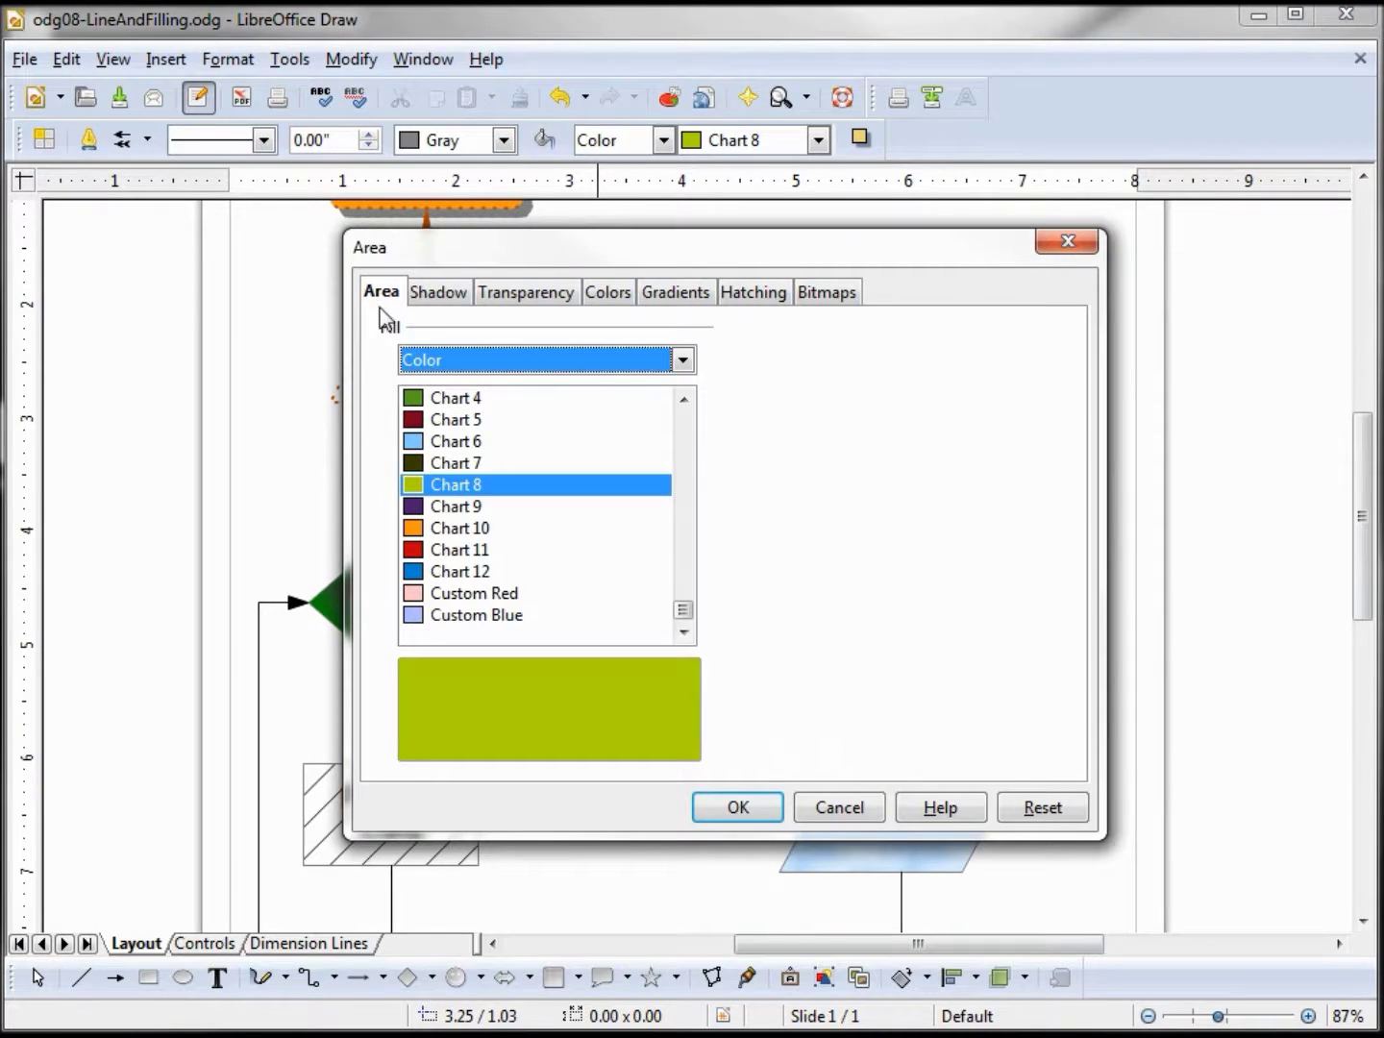
click(683, 362)
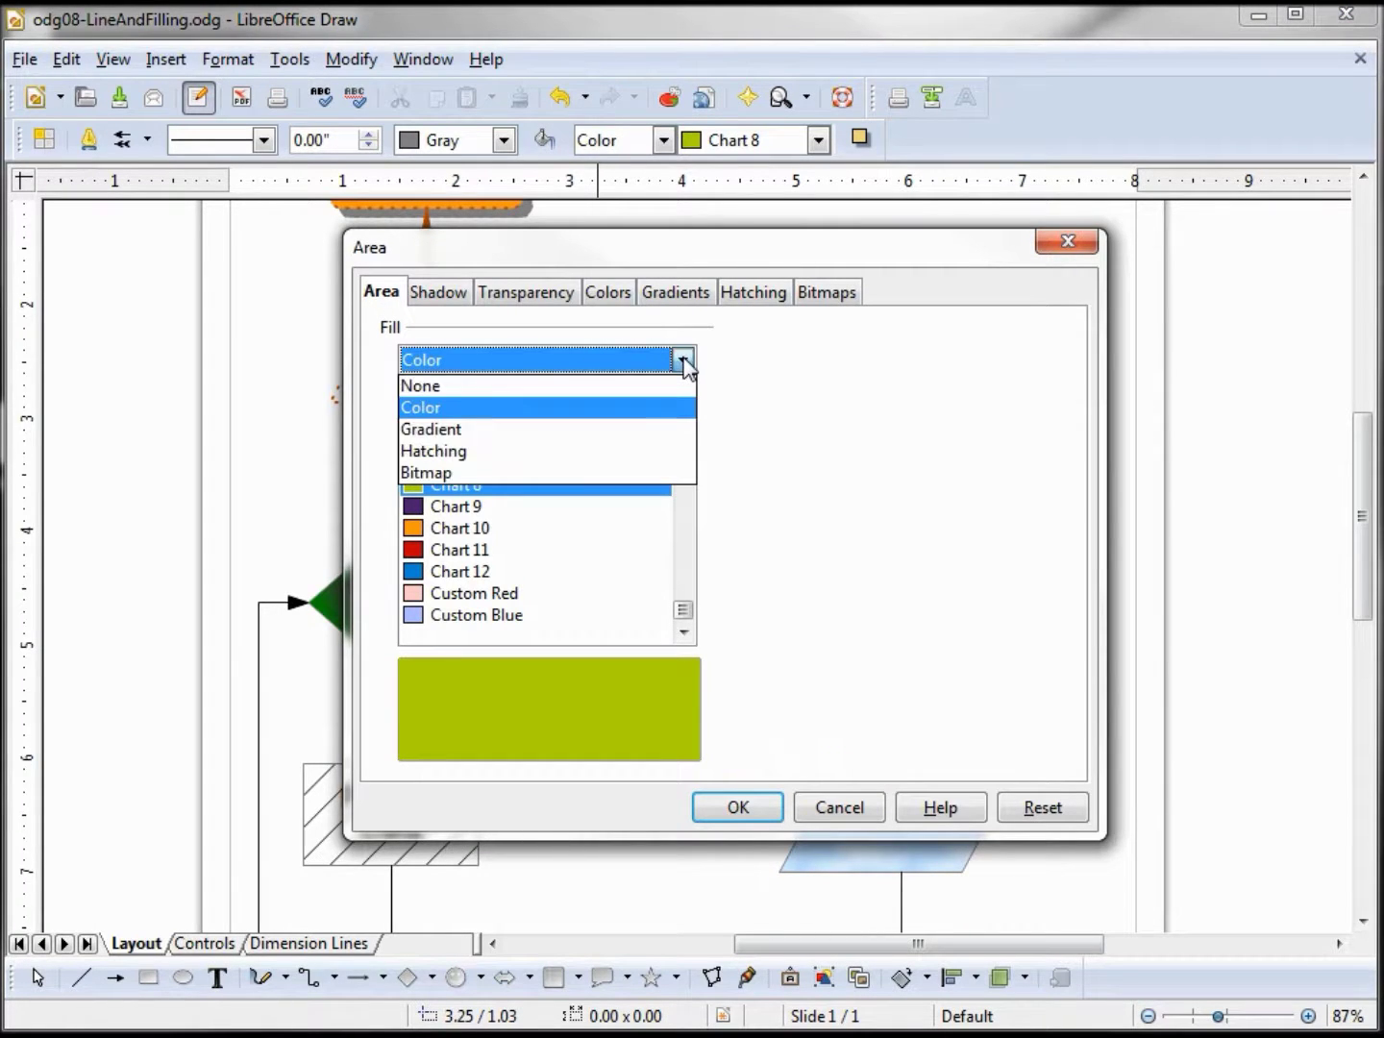
click(672, 321)
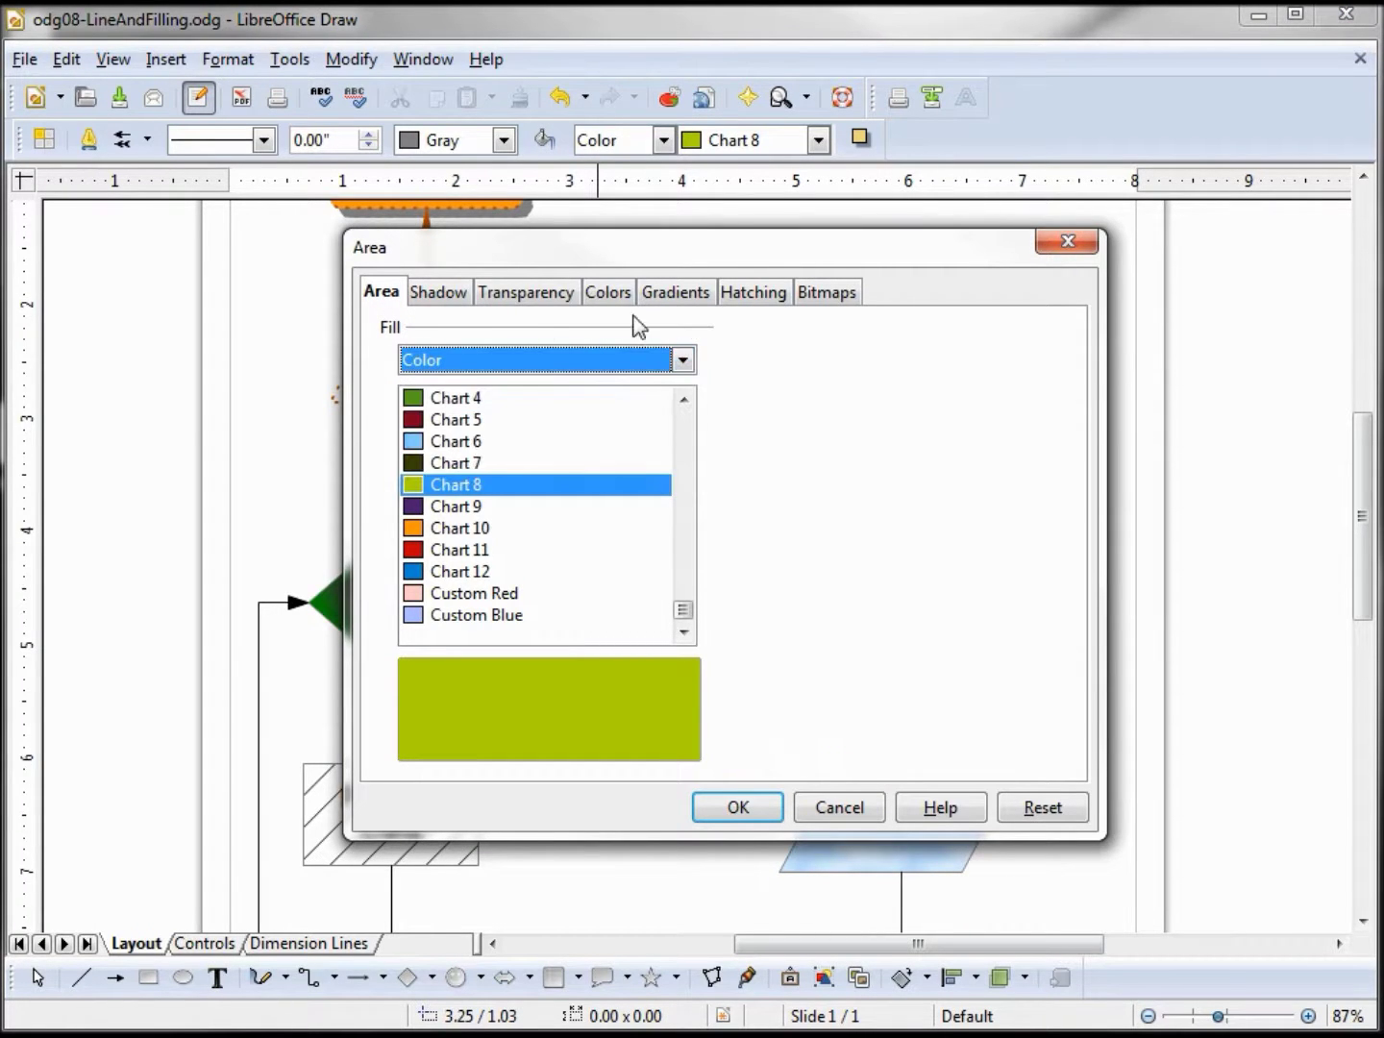
Turn on the default shadow and place it at the bottom-right.
click(455, 295)
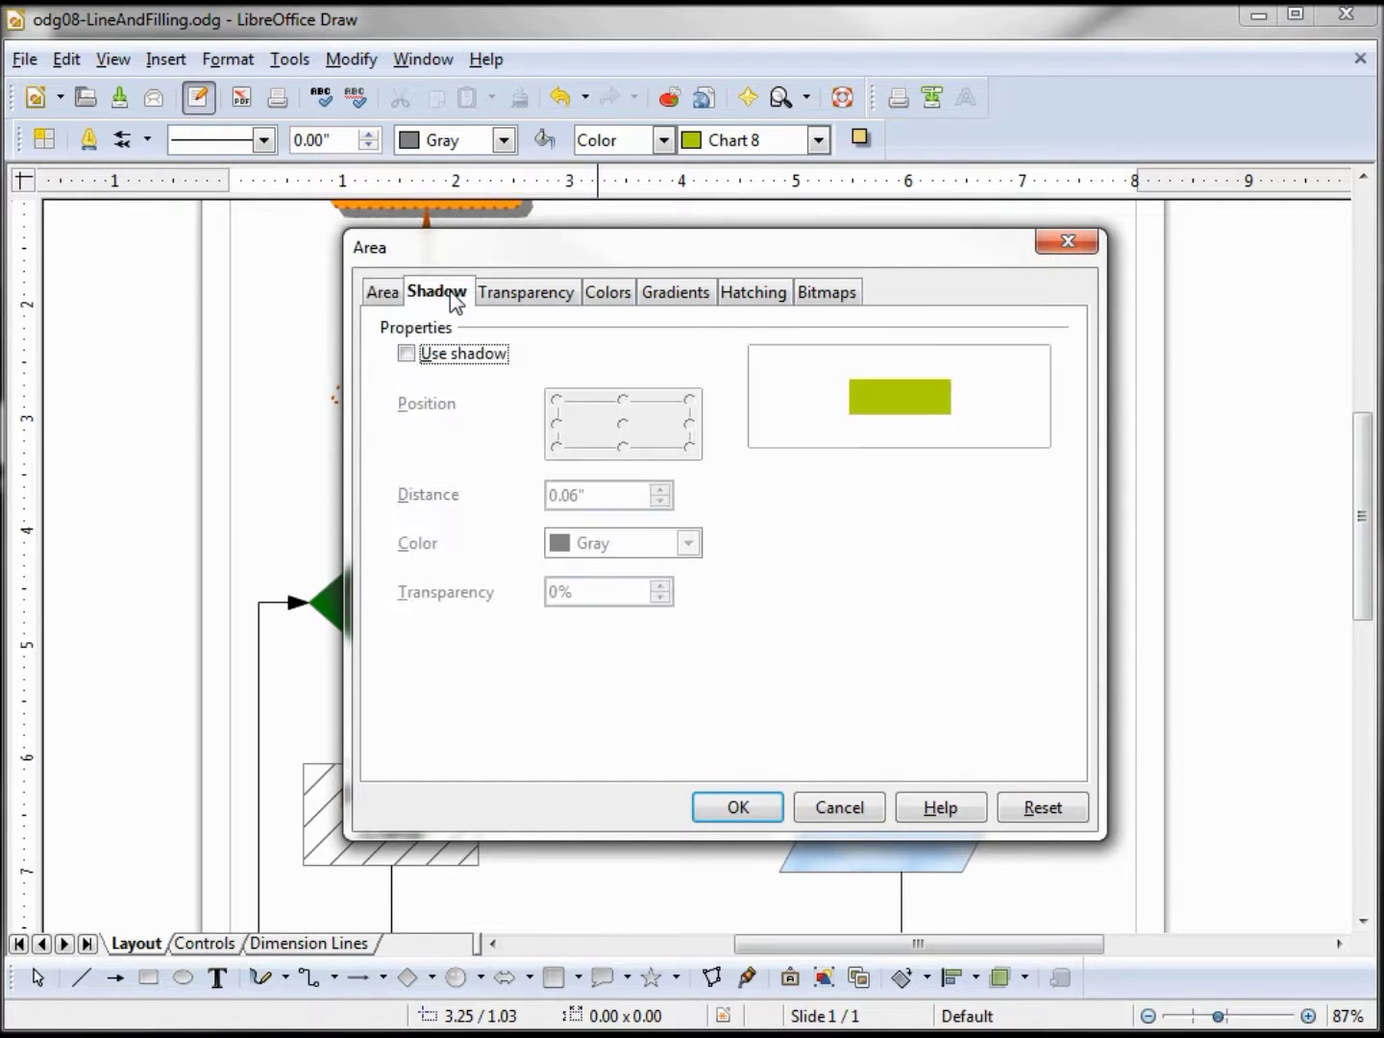
click(408, 354)
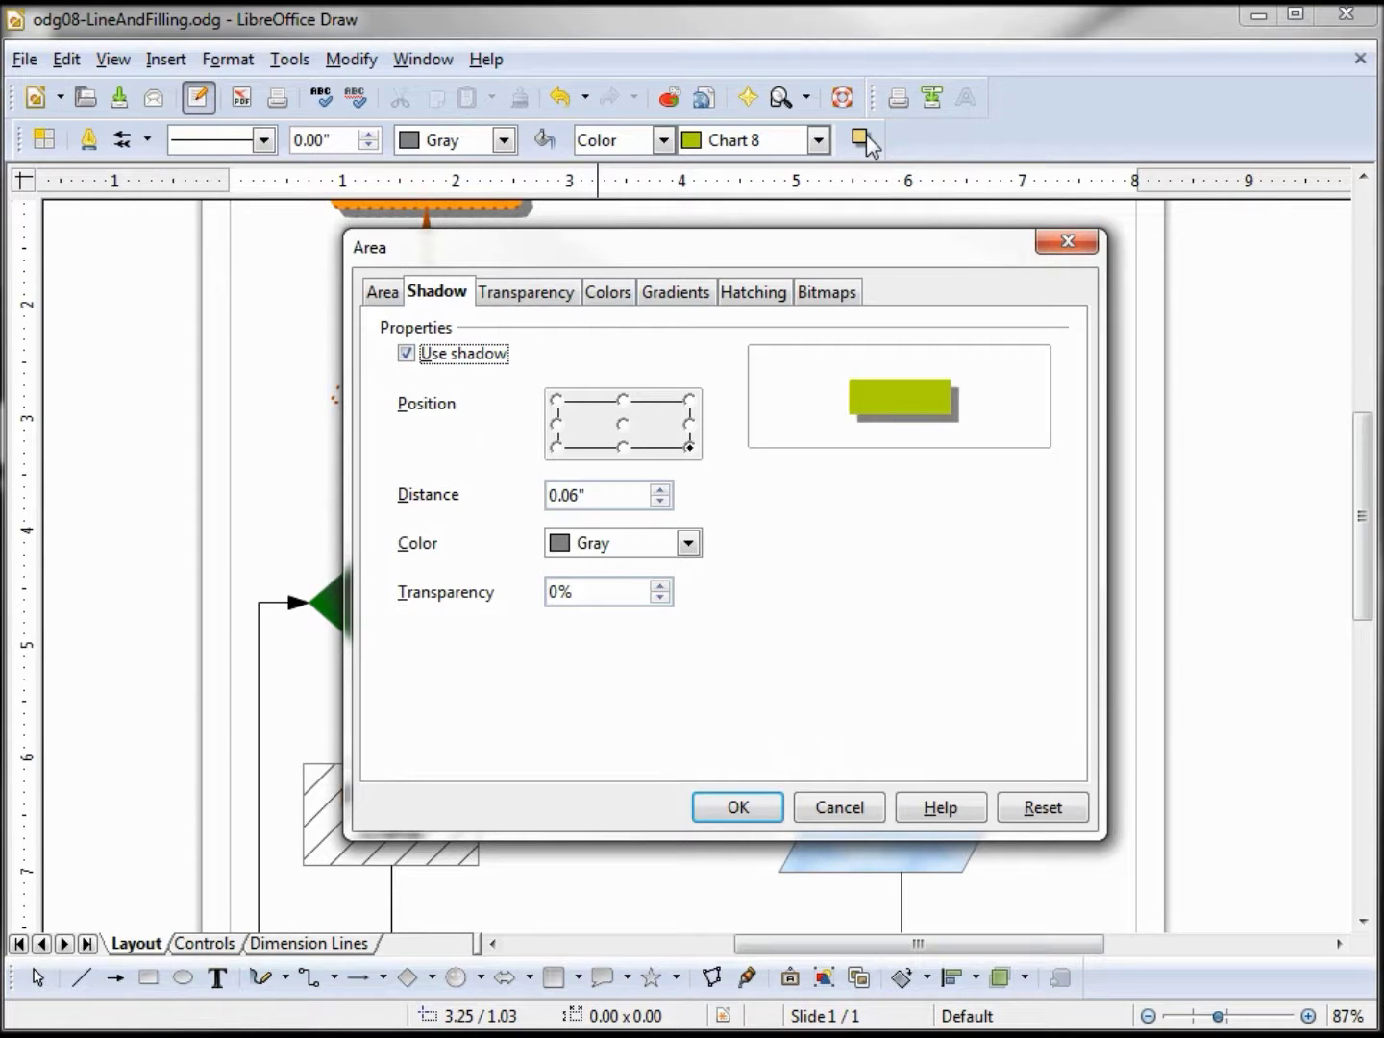
click(623, 447)
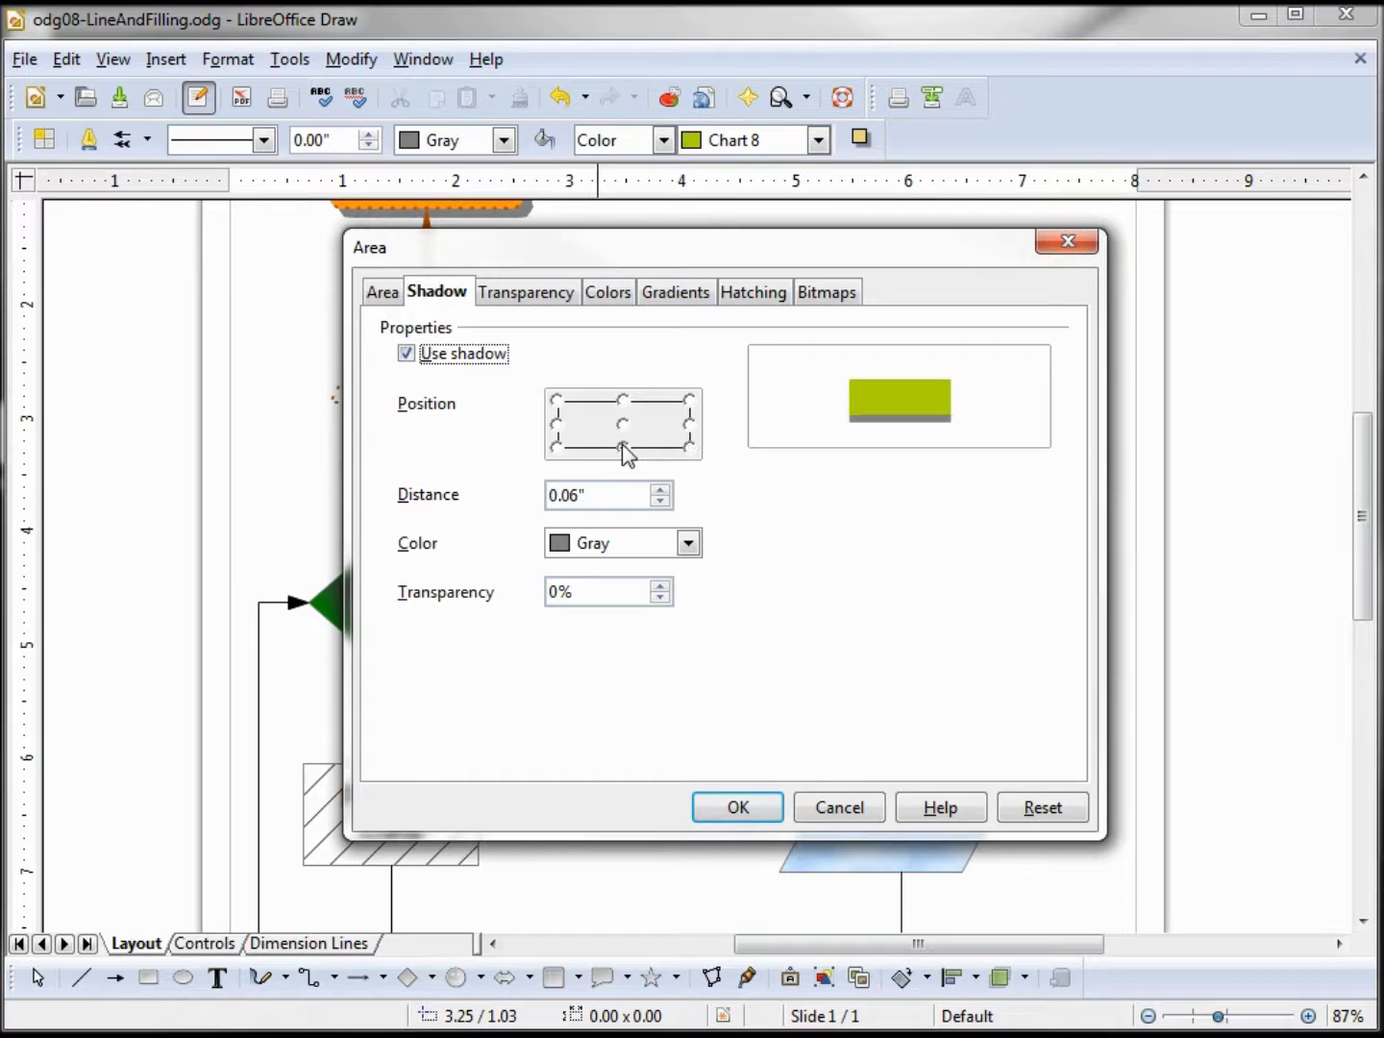
click(555, 448)
click(555, 423)
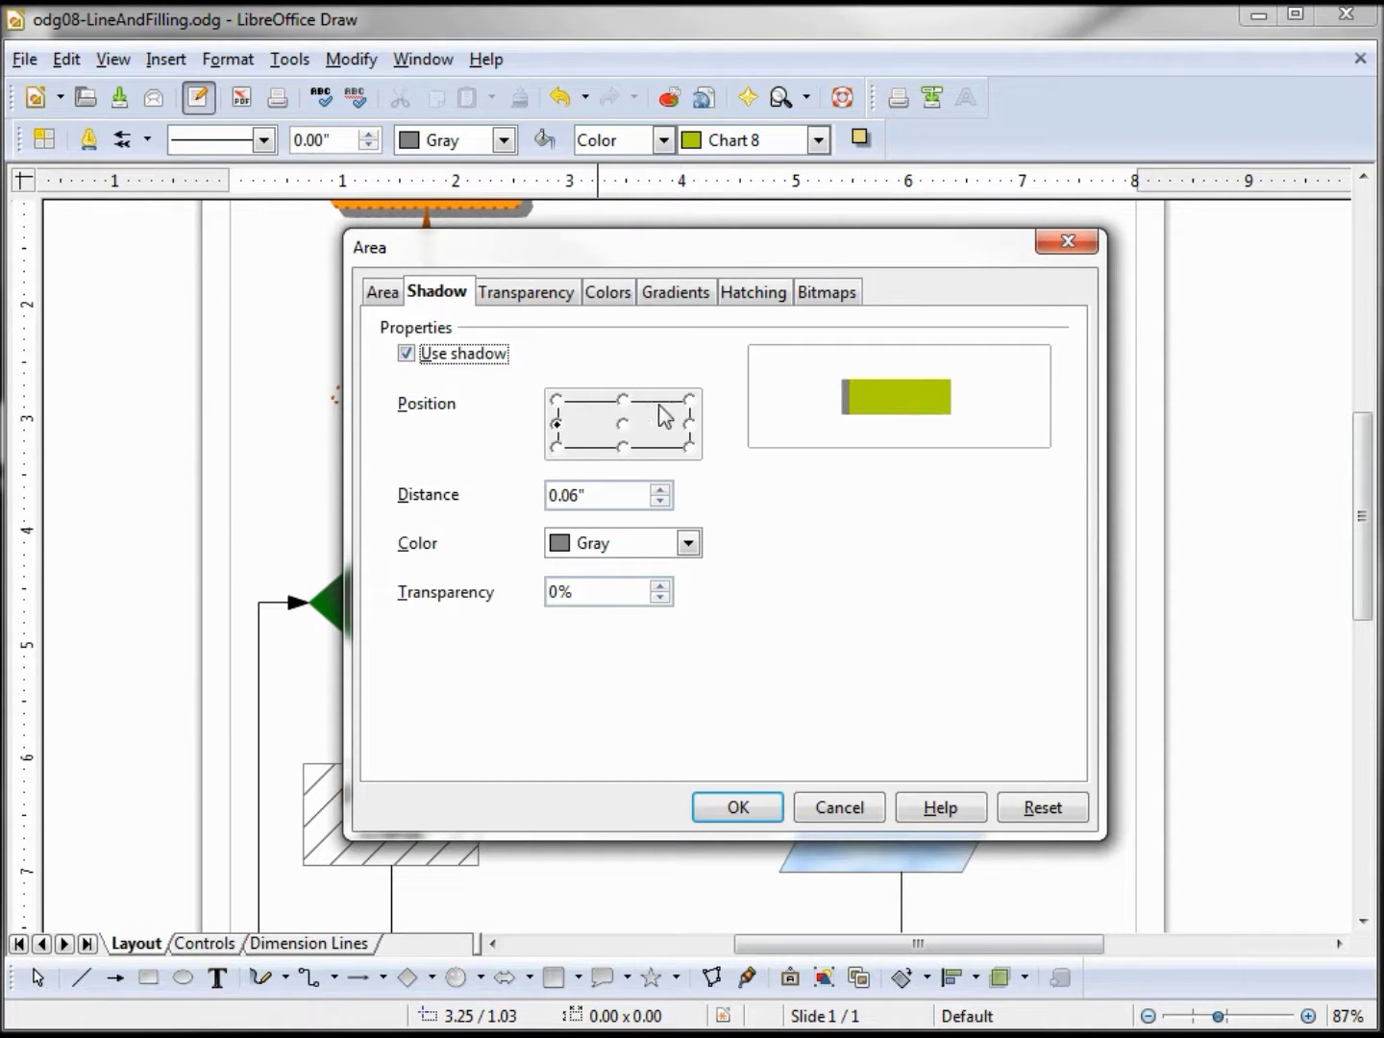
click(622, 399)
click(689, 400)
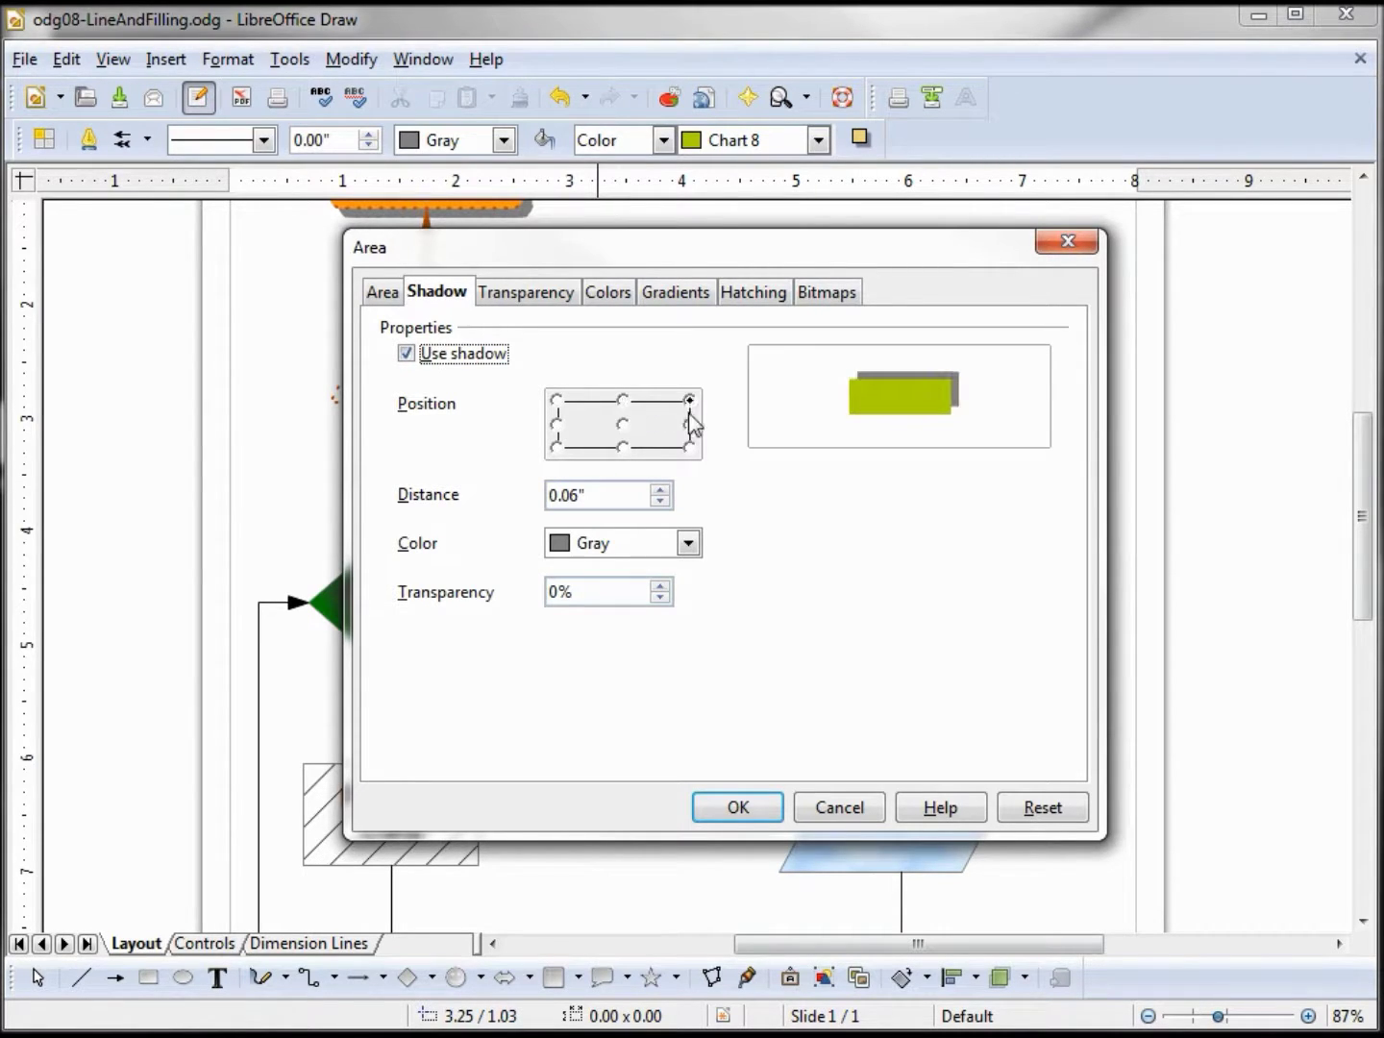
click(689, 447)
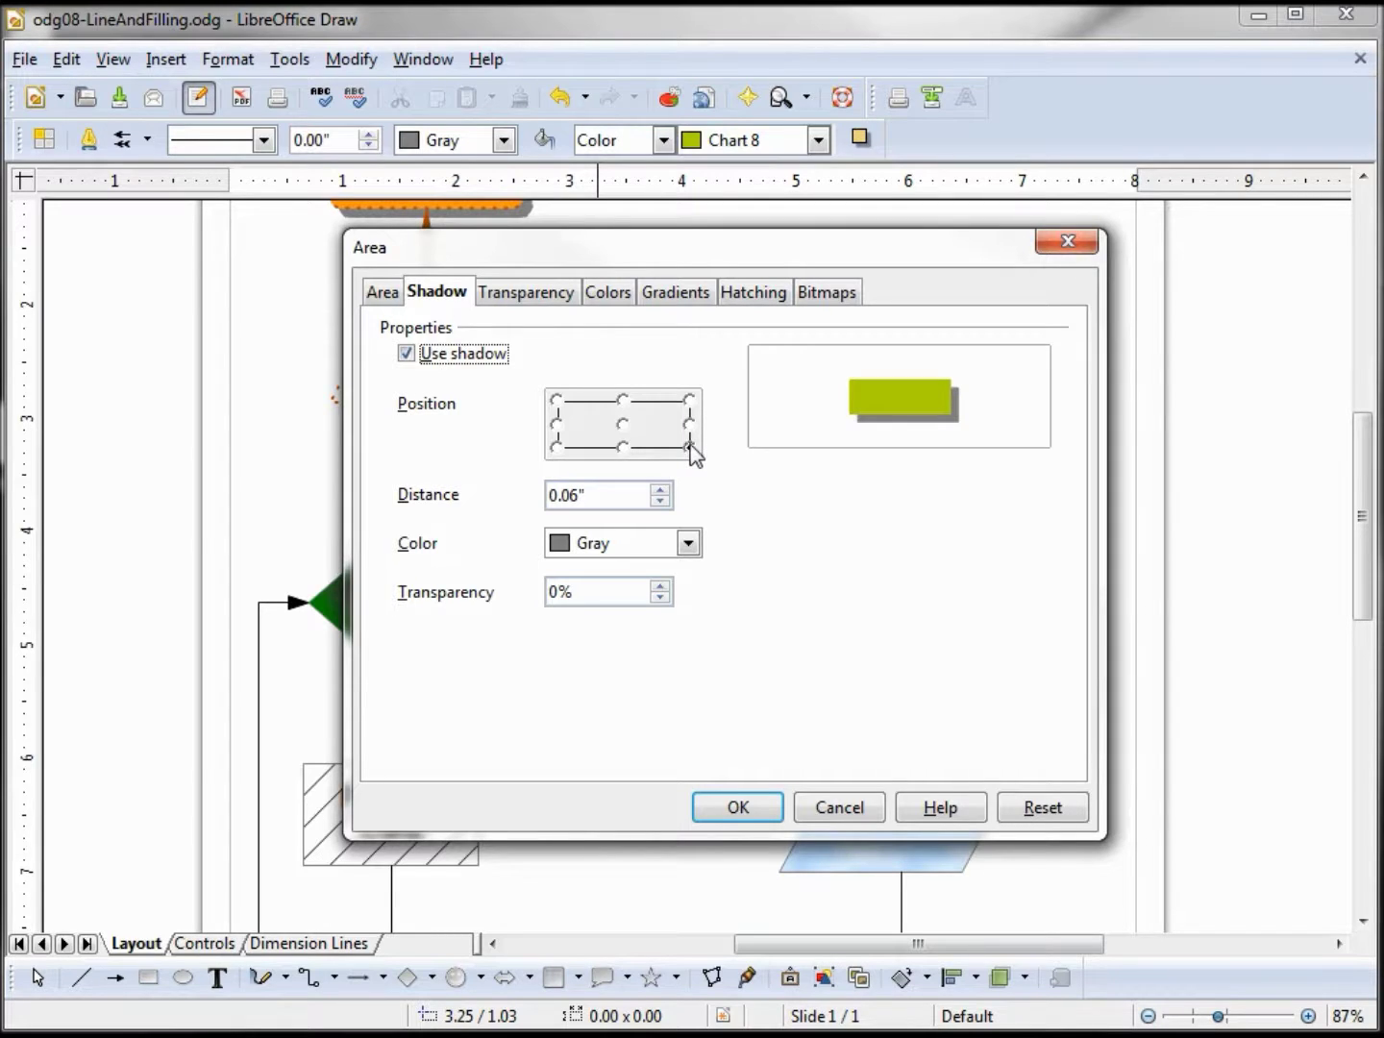
Set the shadow distance to 0.16", colour to Light green and transparency to 75%.
click(662, 494)
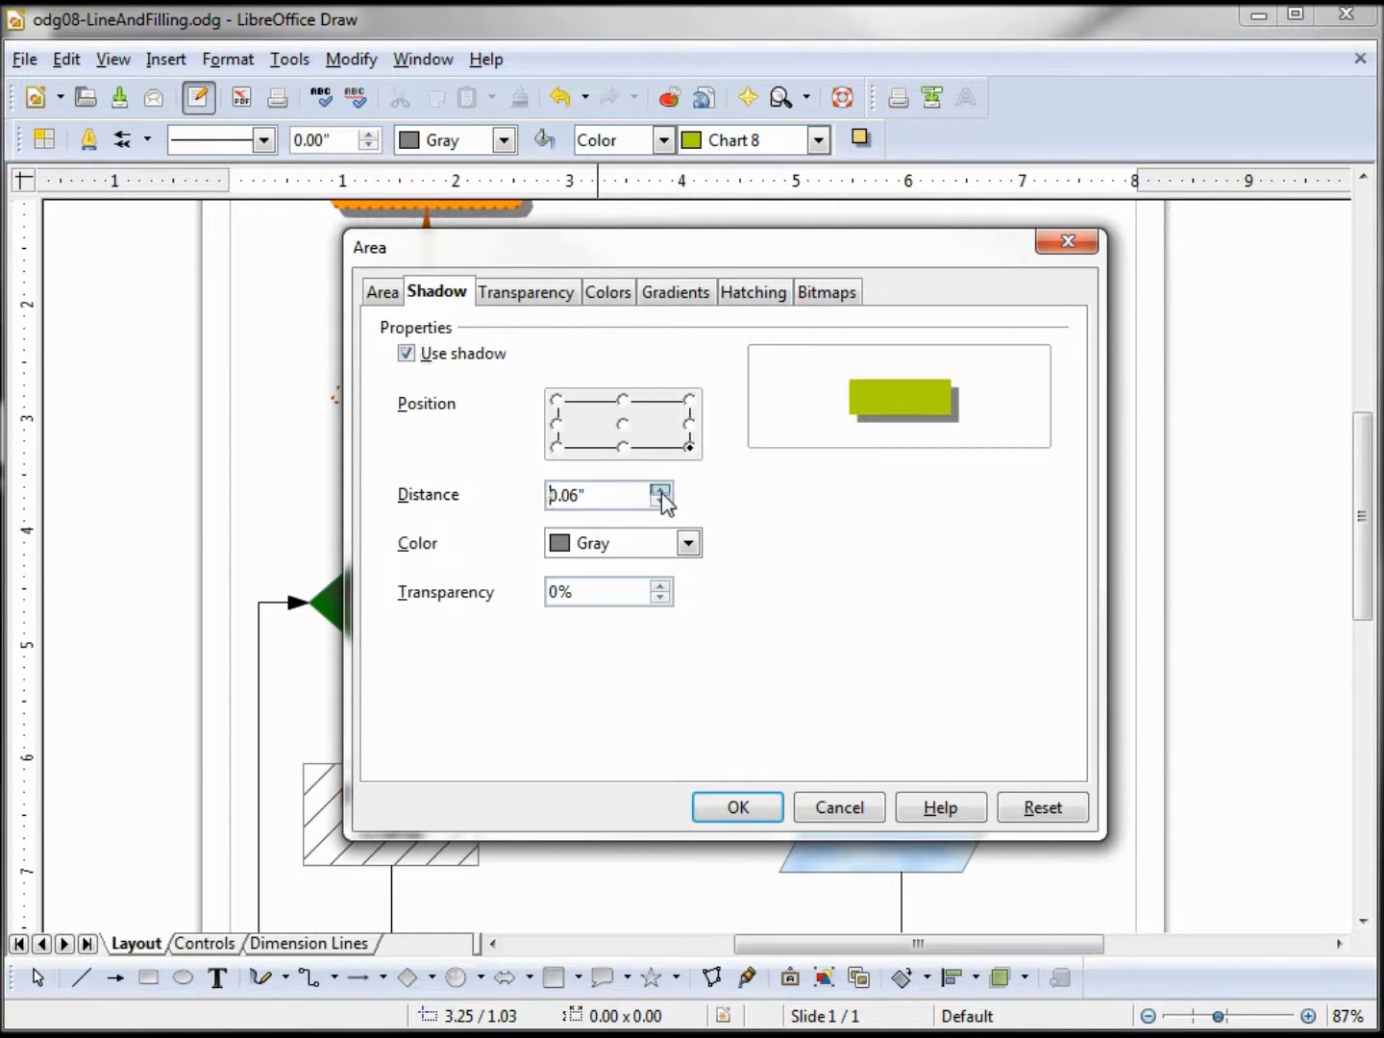
drag(661, 494, 662, 501)
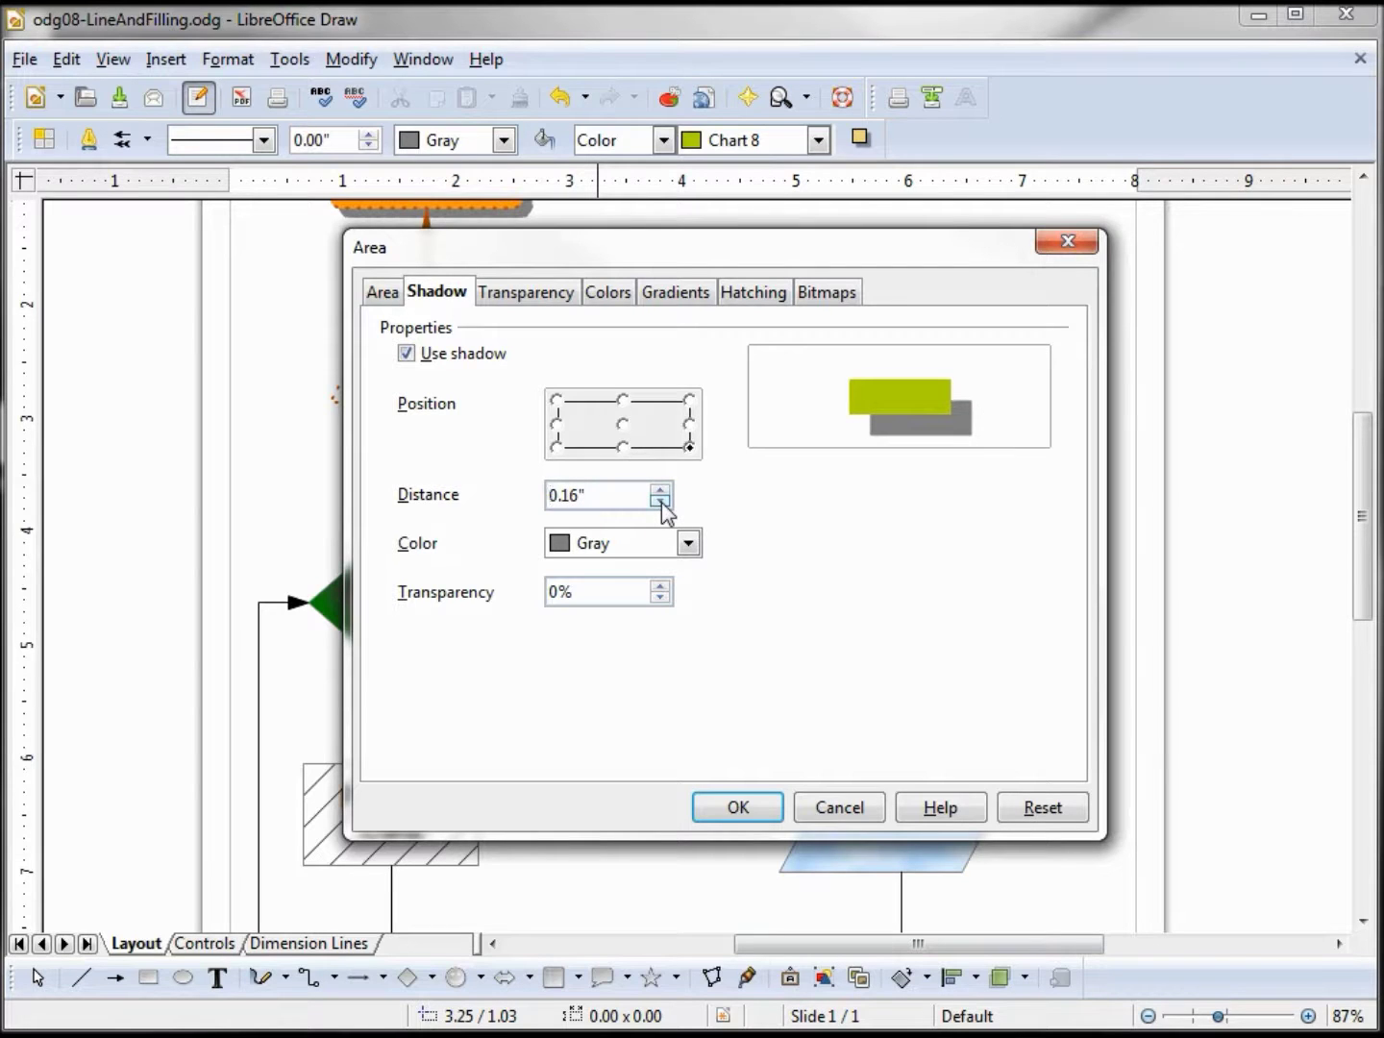
click(687, 544)
click(629, 635)
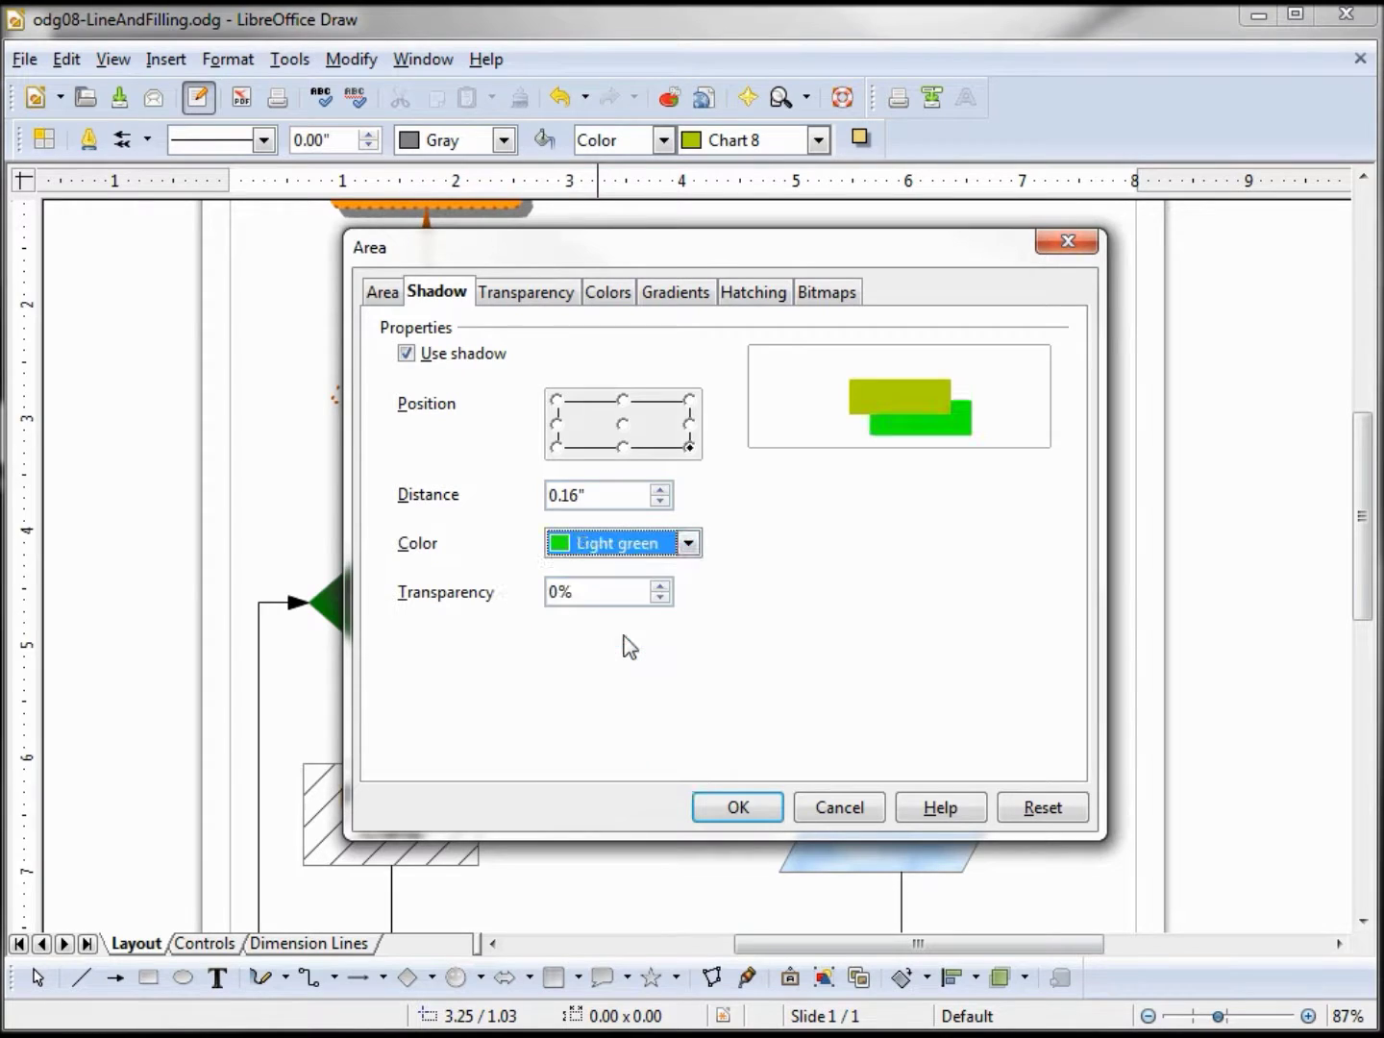
drag(635, 593, 454, 590)
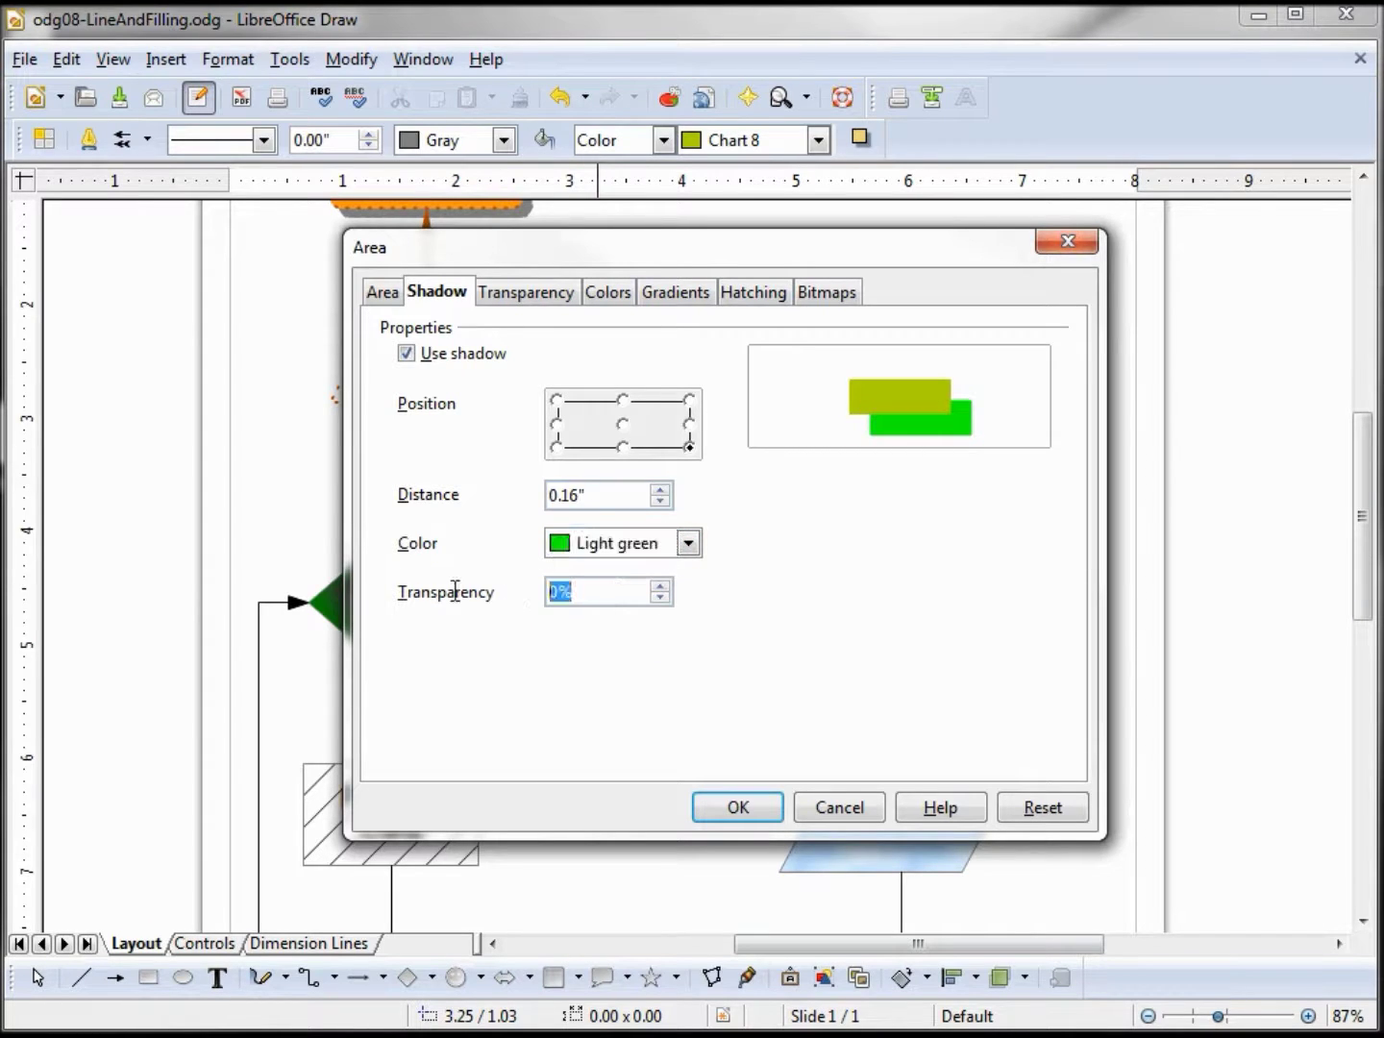
text(75)
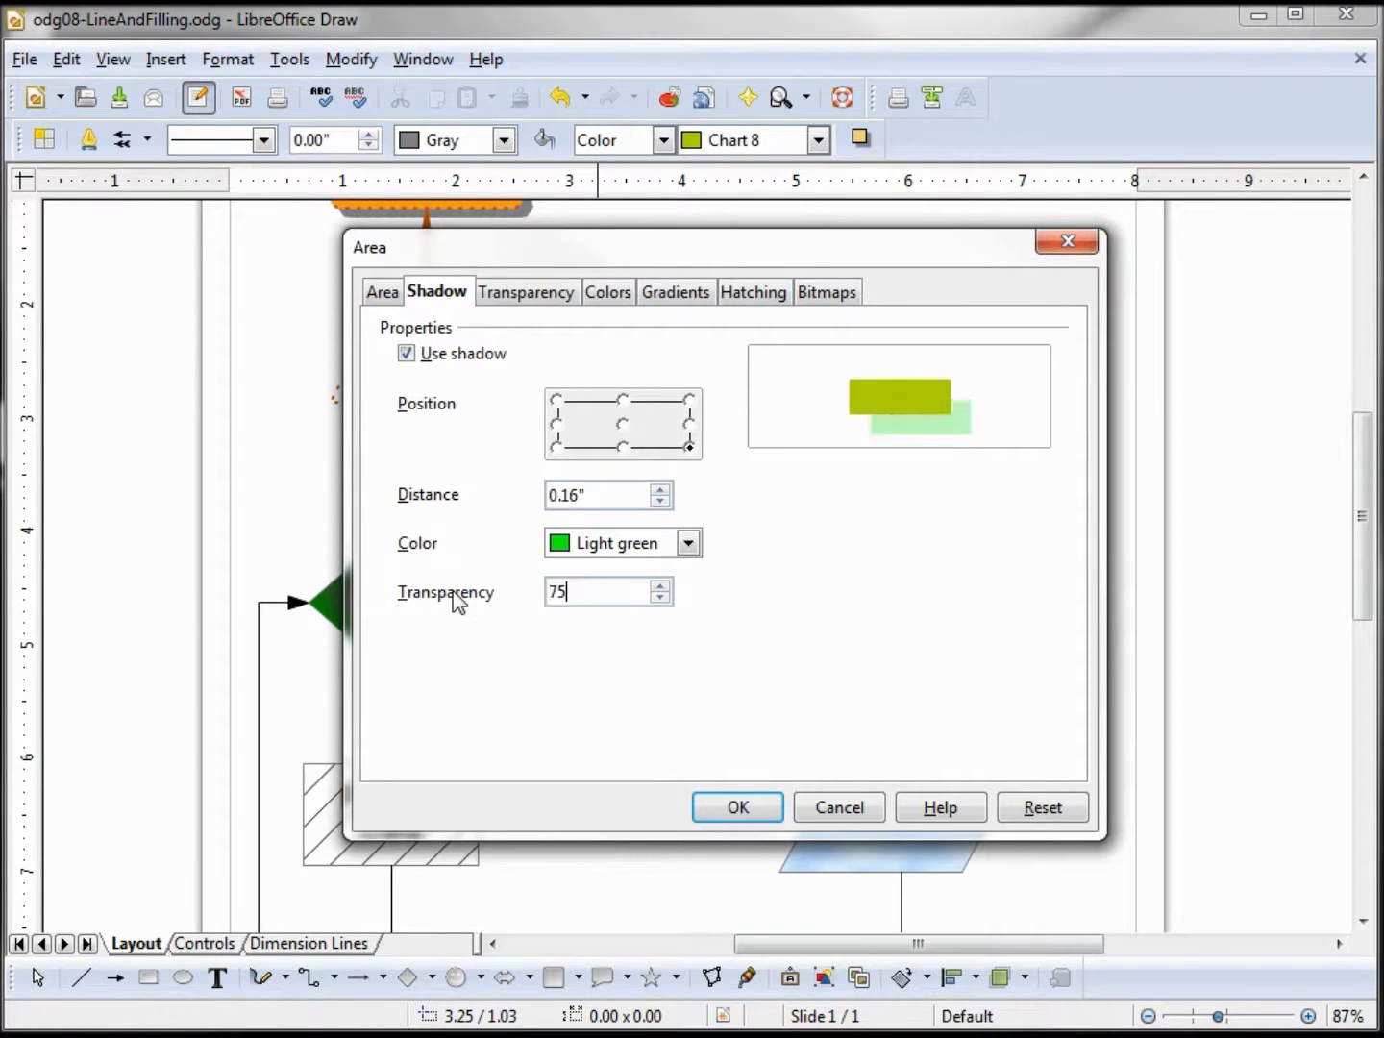
text(%)
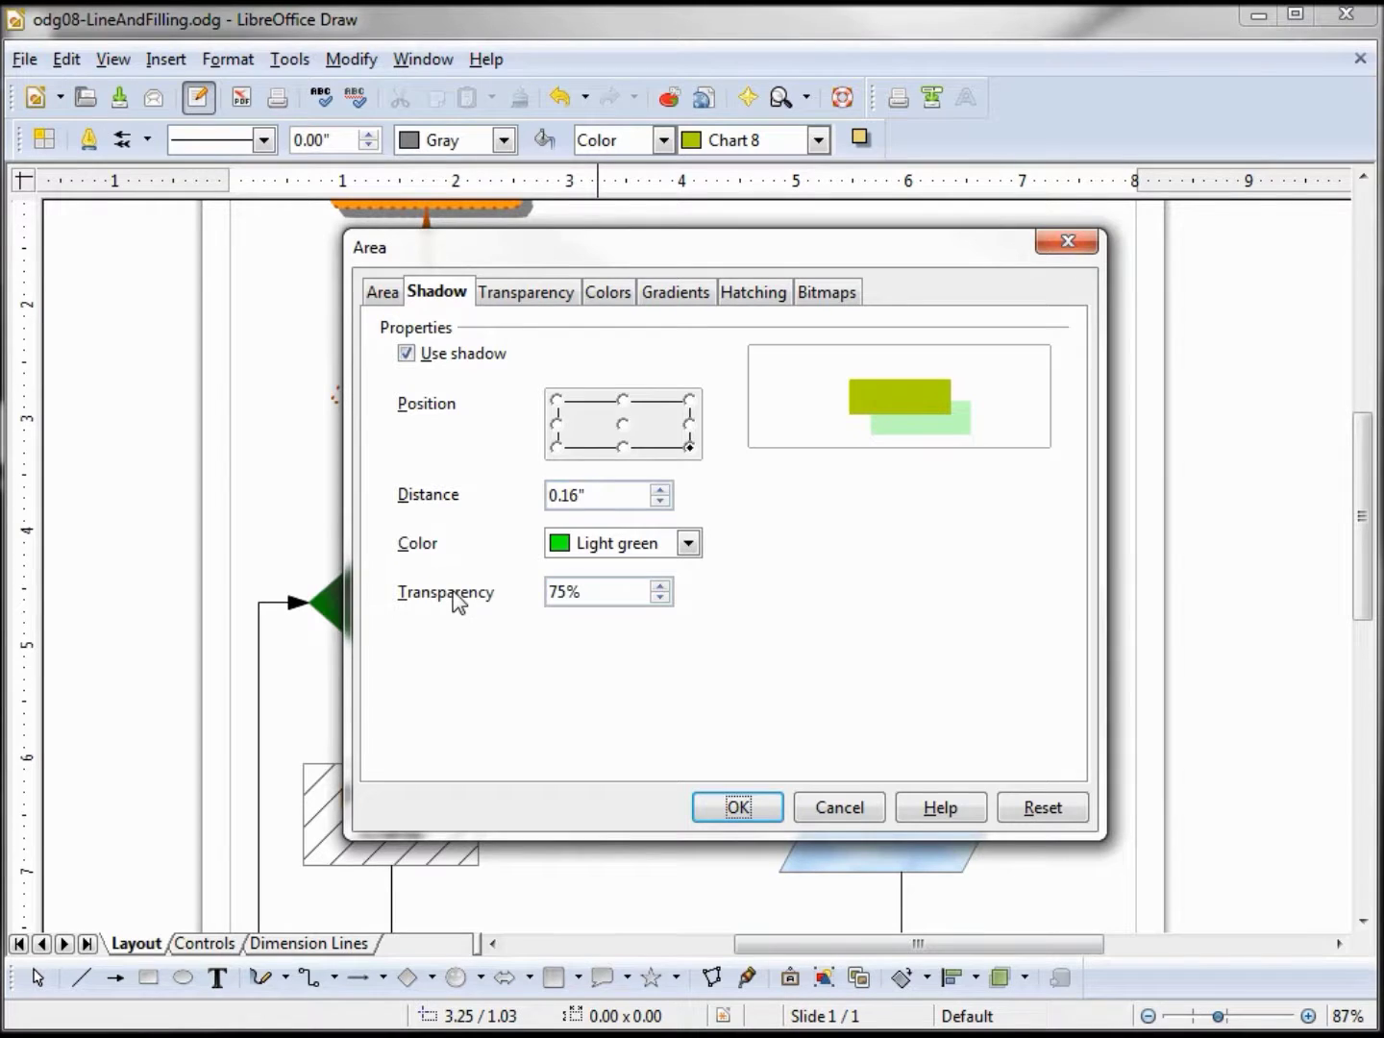
click(524, 298)
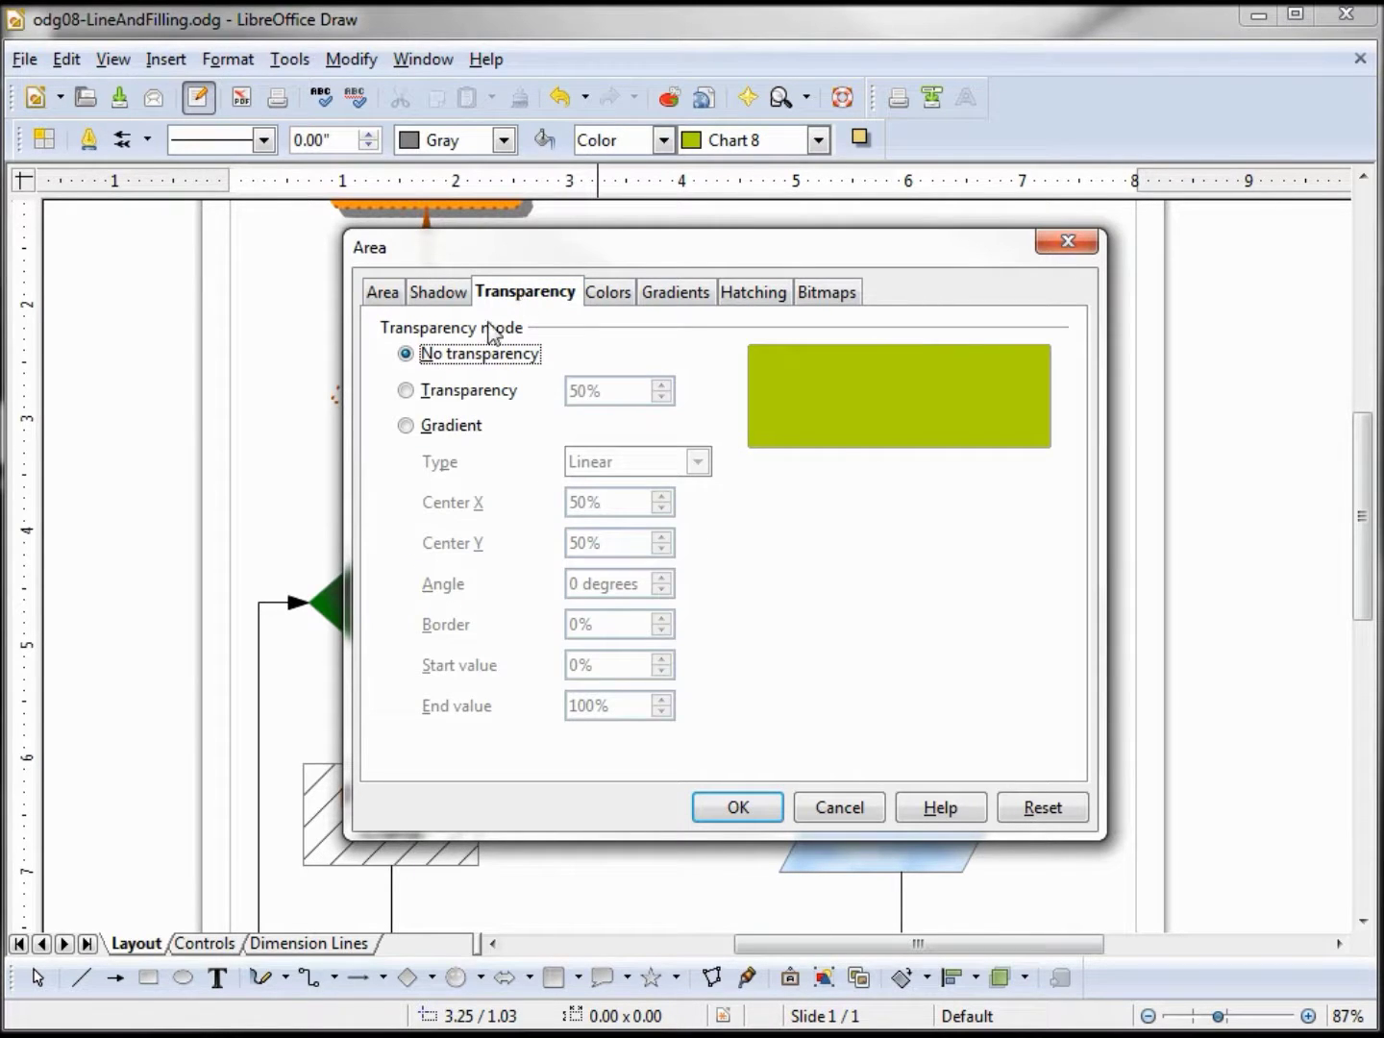
Try 50% fill transparency, then set the default fill back to No transparency.
click(407, 391)
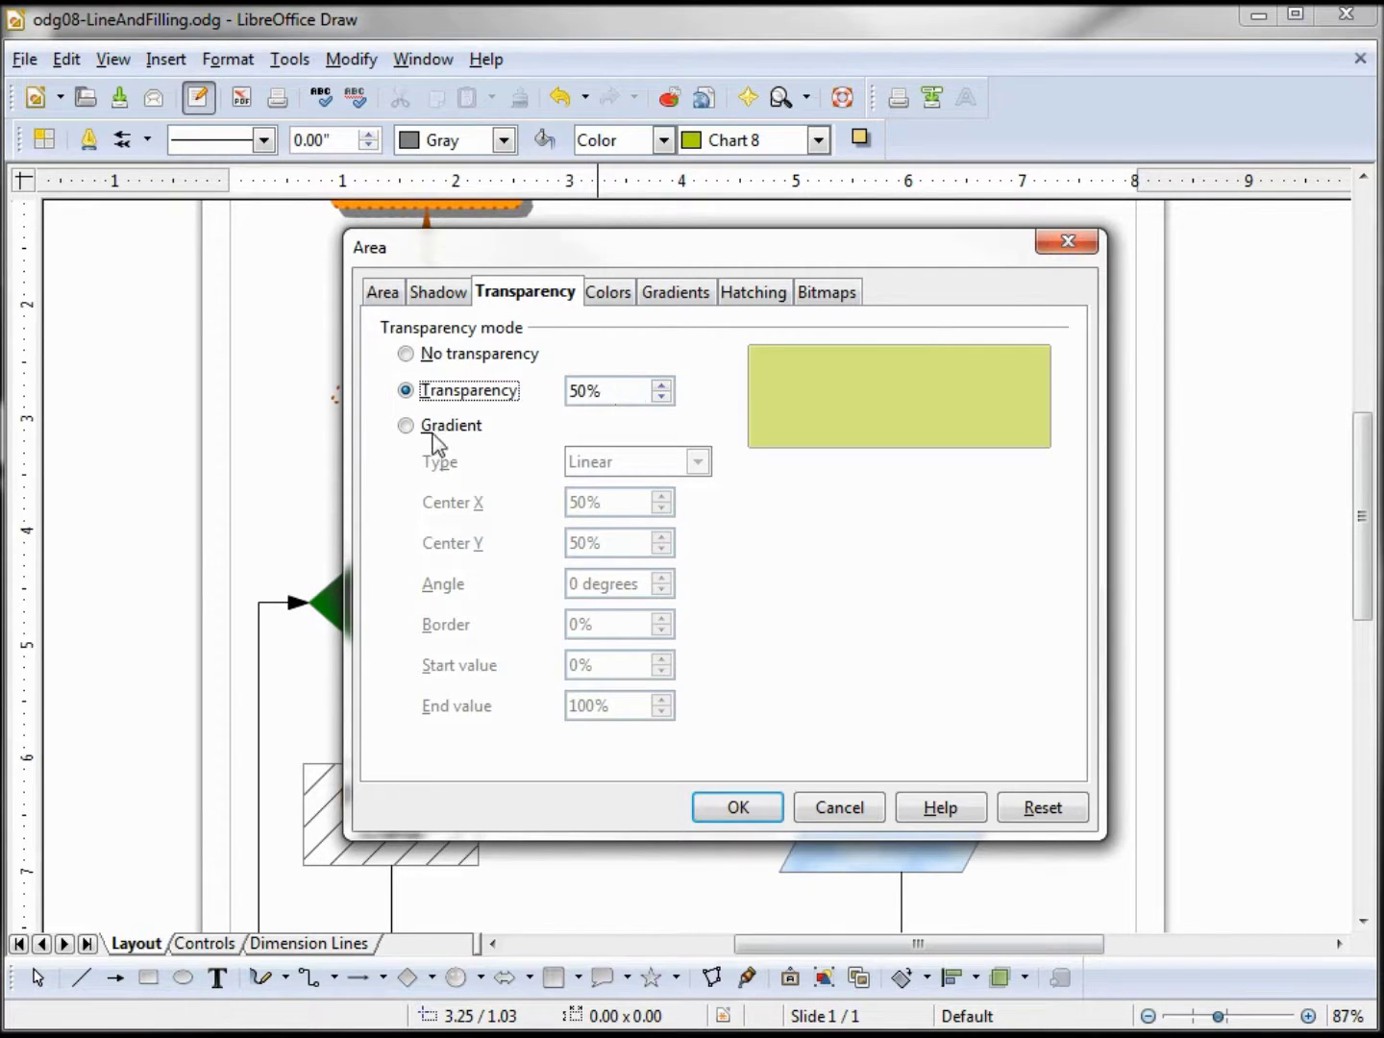
click(407, 355)
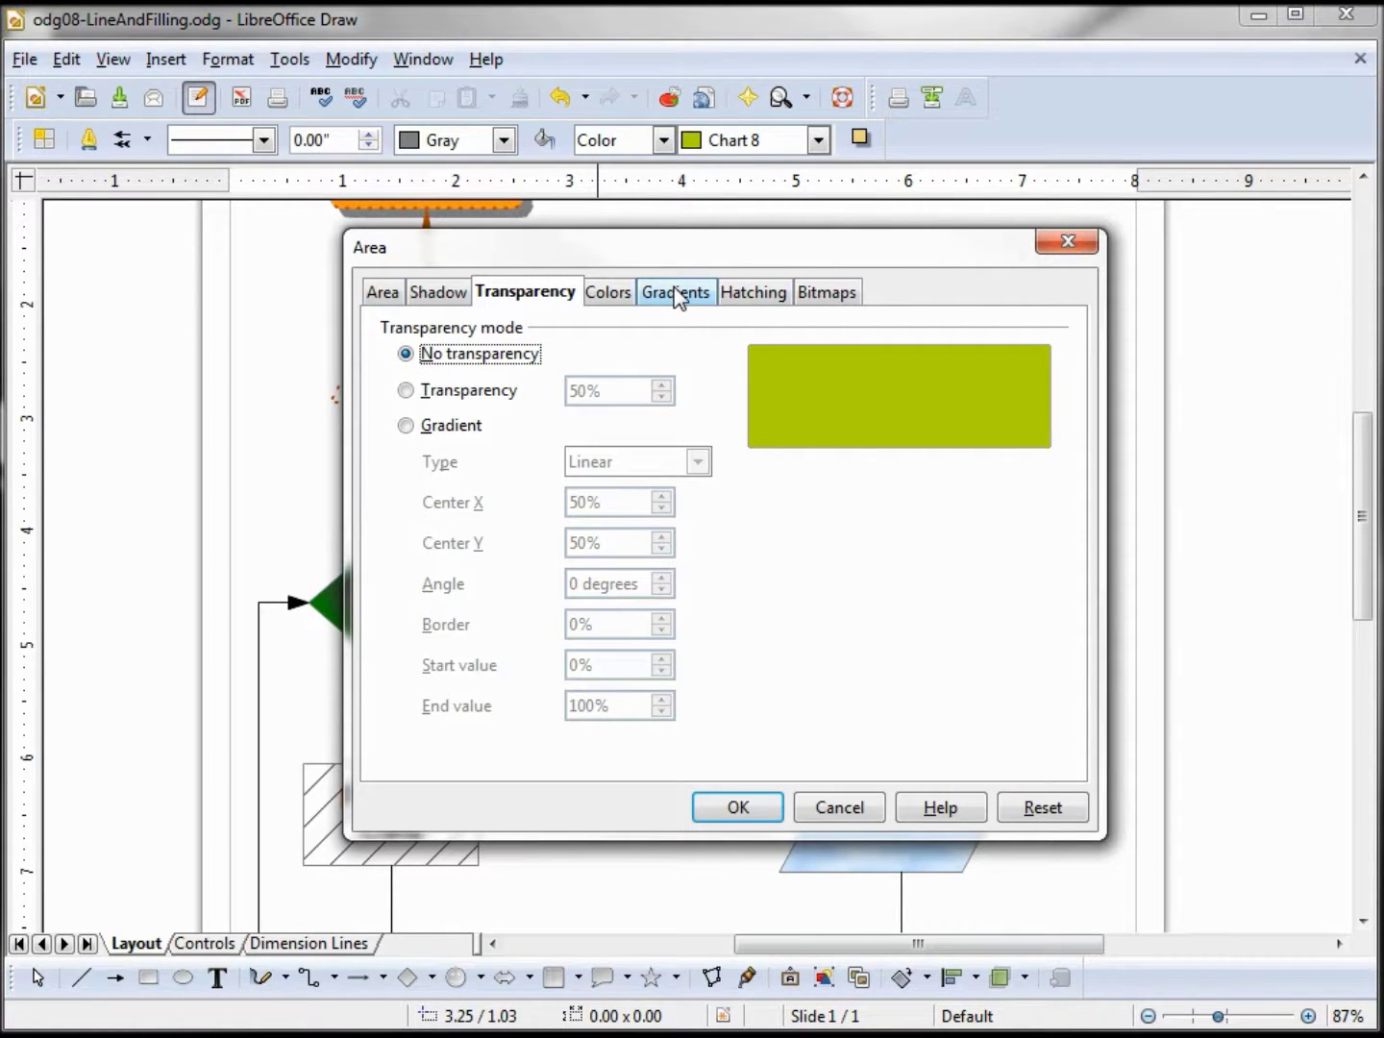
click(619, 301)
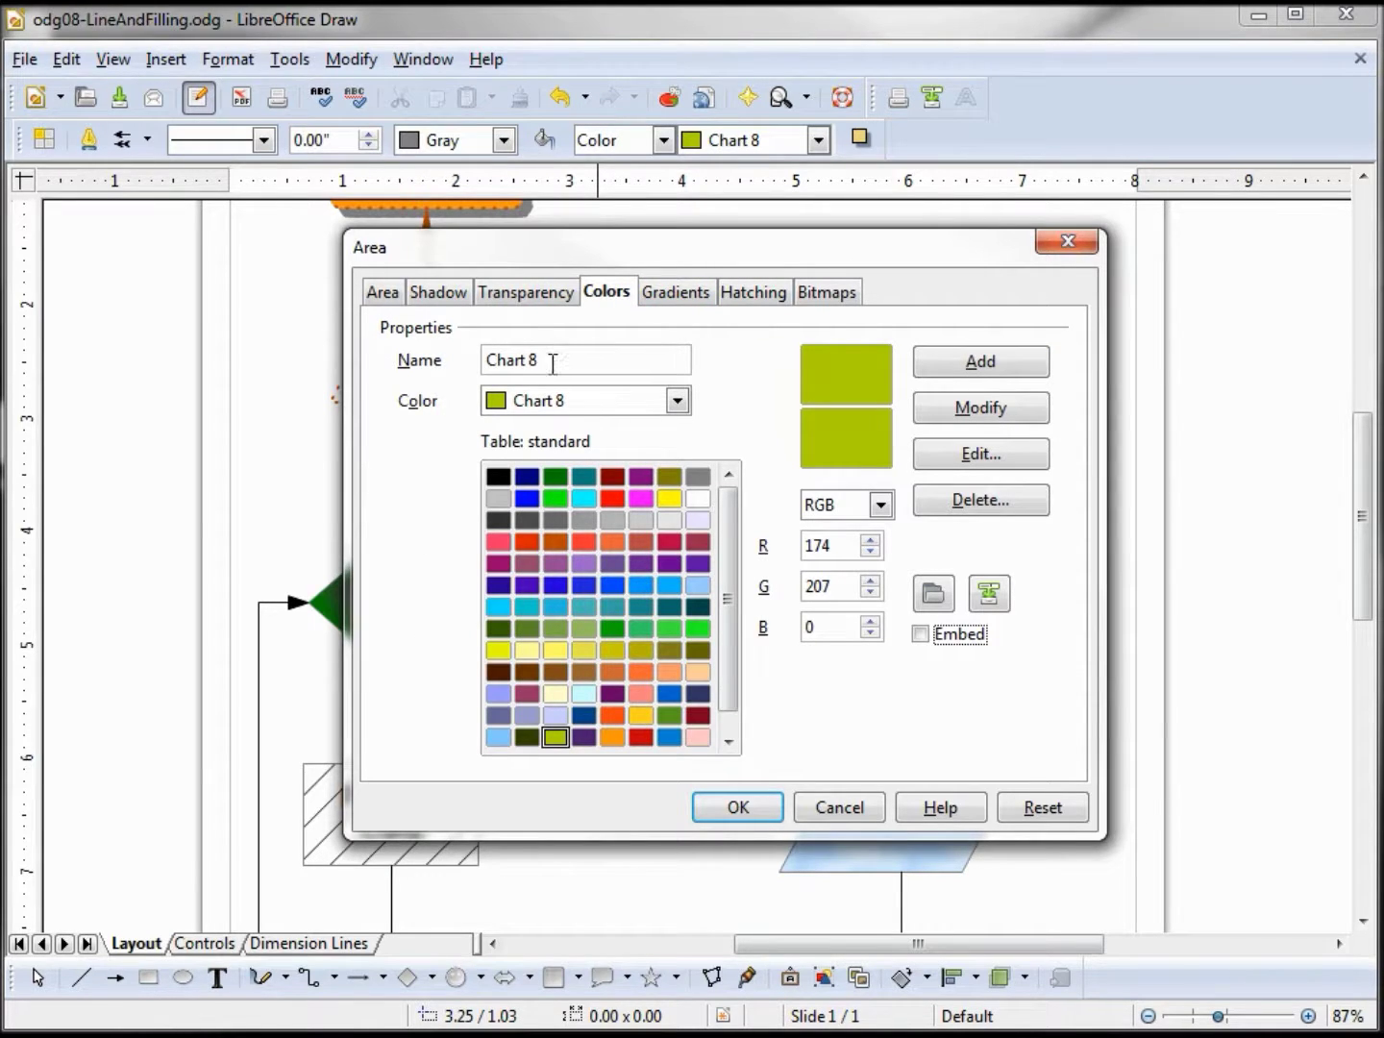
Rename the colour to TFCG-Color and add it as a new palette entry.
drag(552, 363, 420, 365)
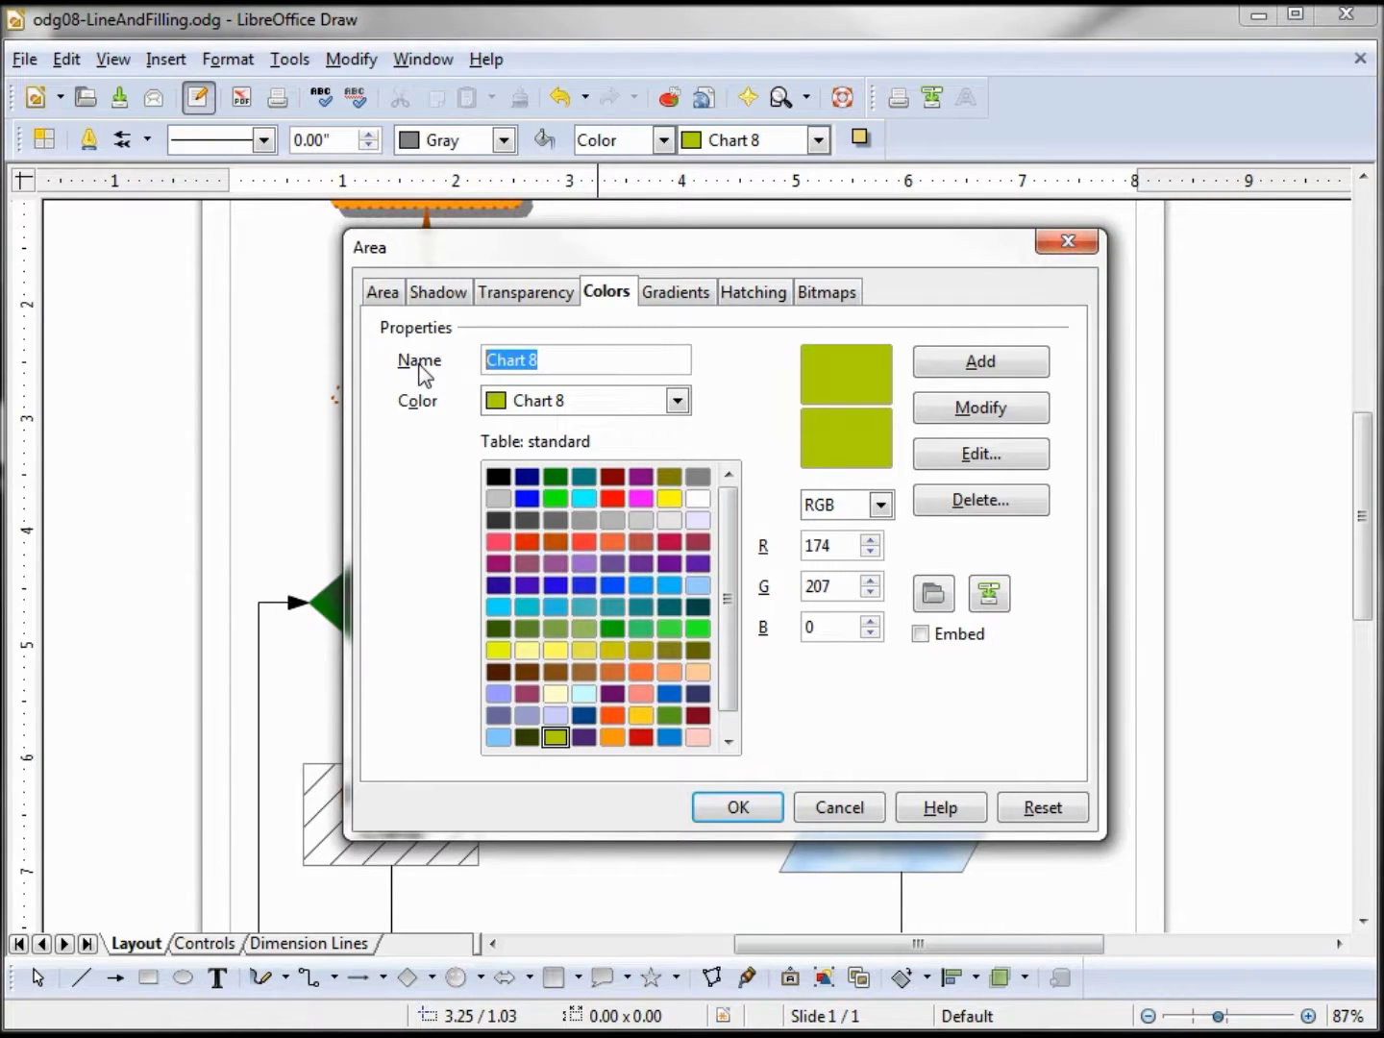
text(TFCG-Color)
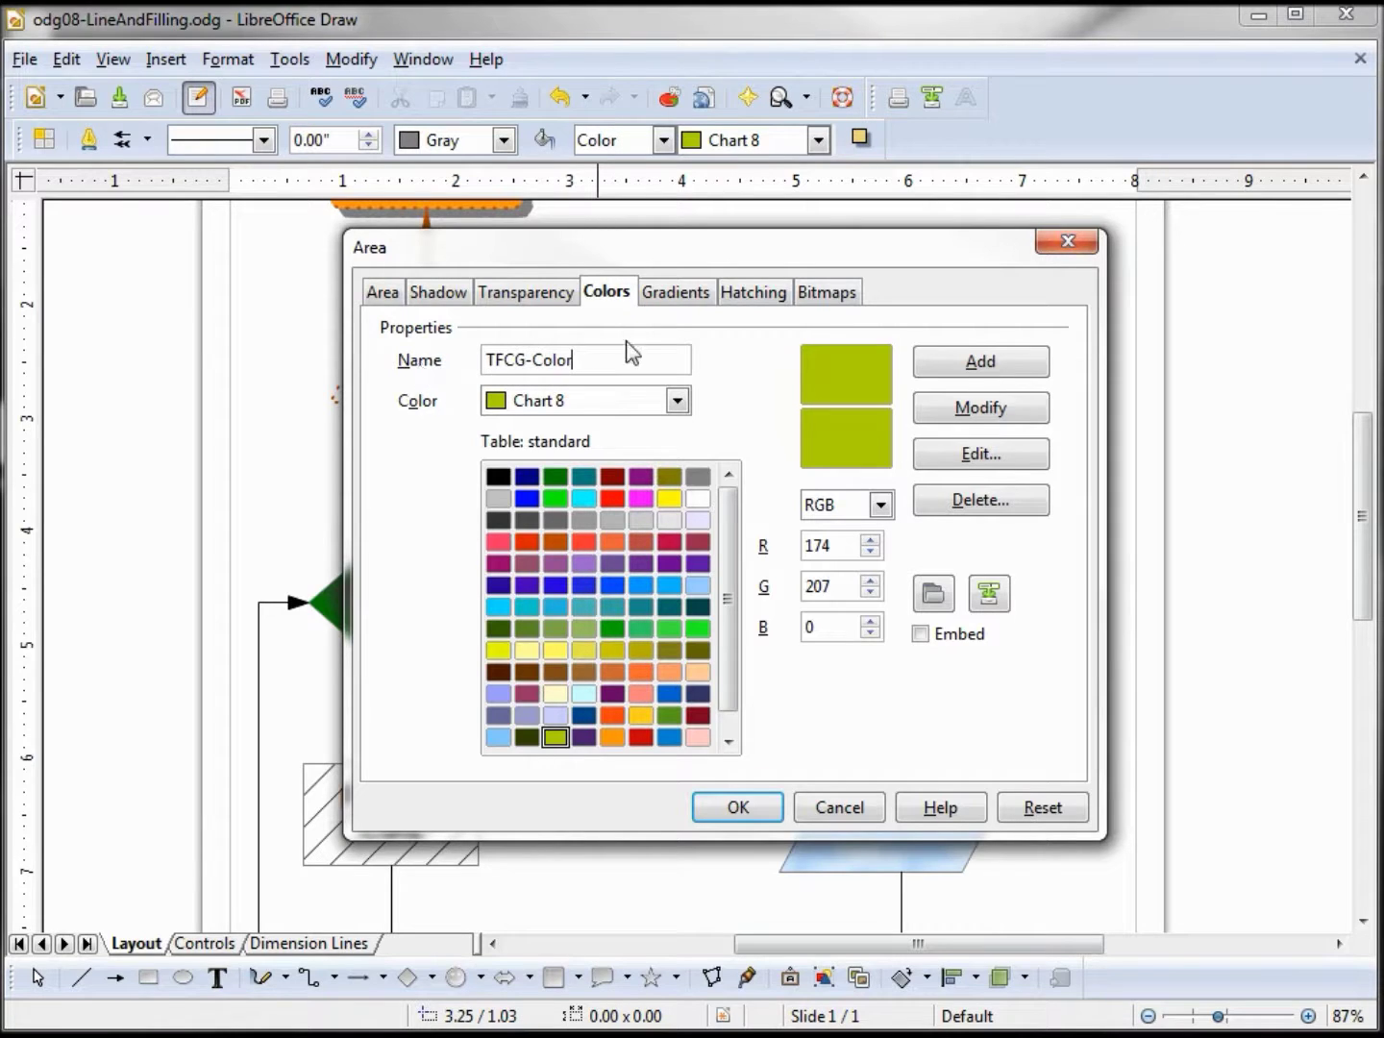
click(965, 366)
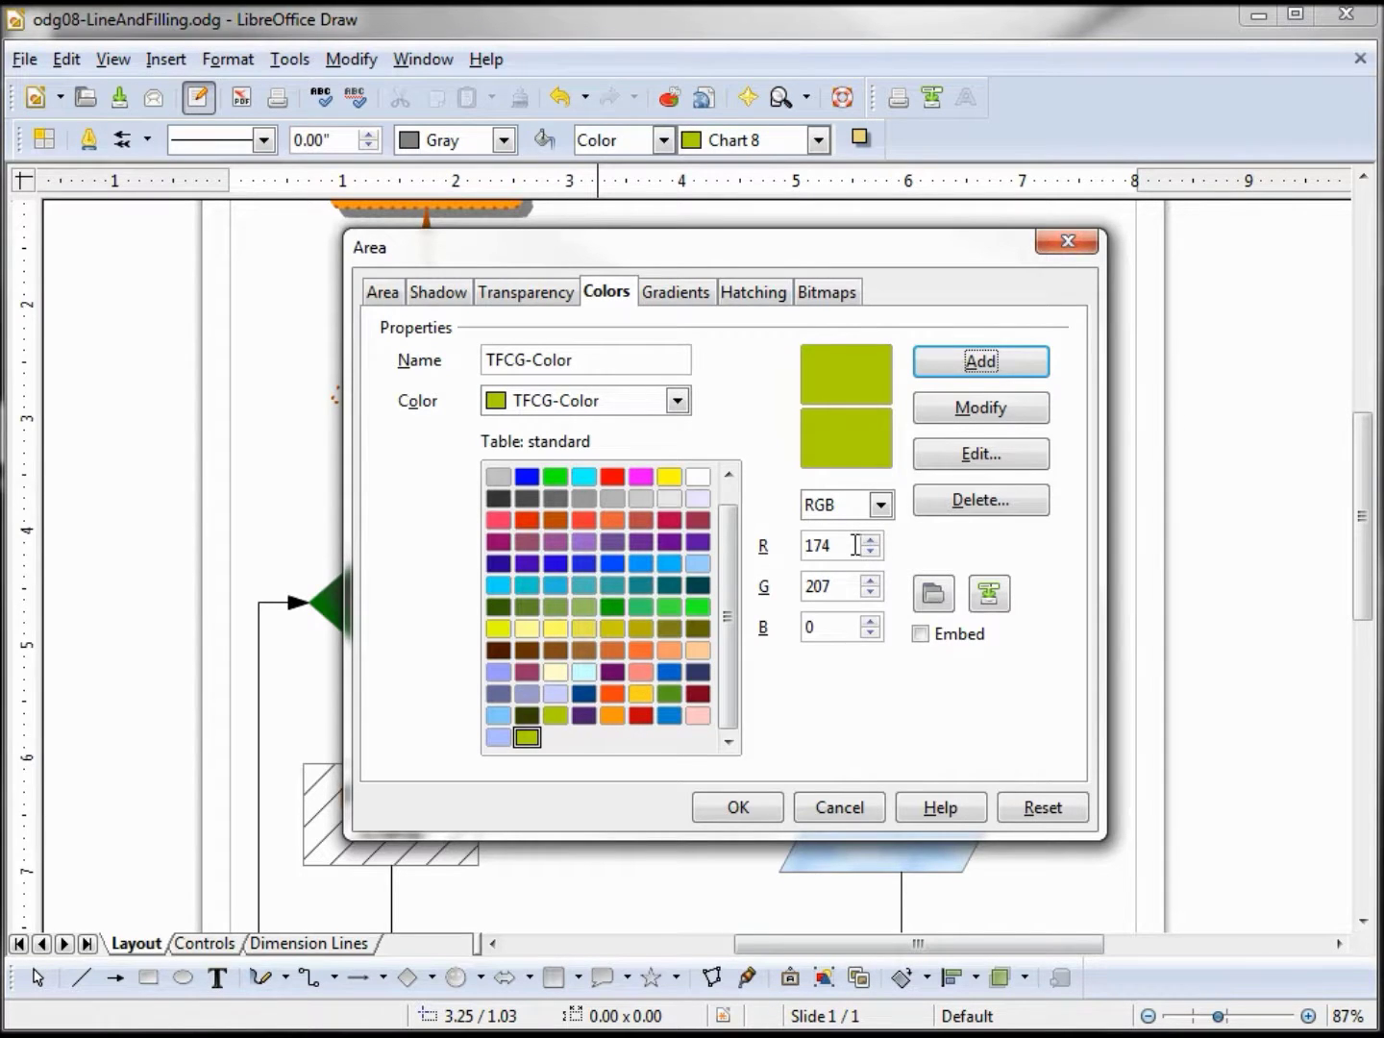
Define TFCG-Color as RGB 128, 114, 172 and apply it with Modify.
drag(855, 545, 747, 544)
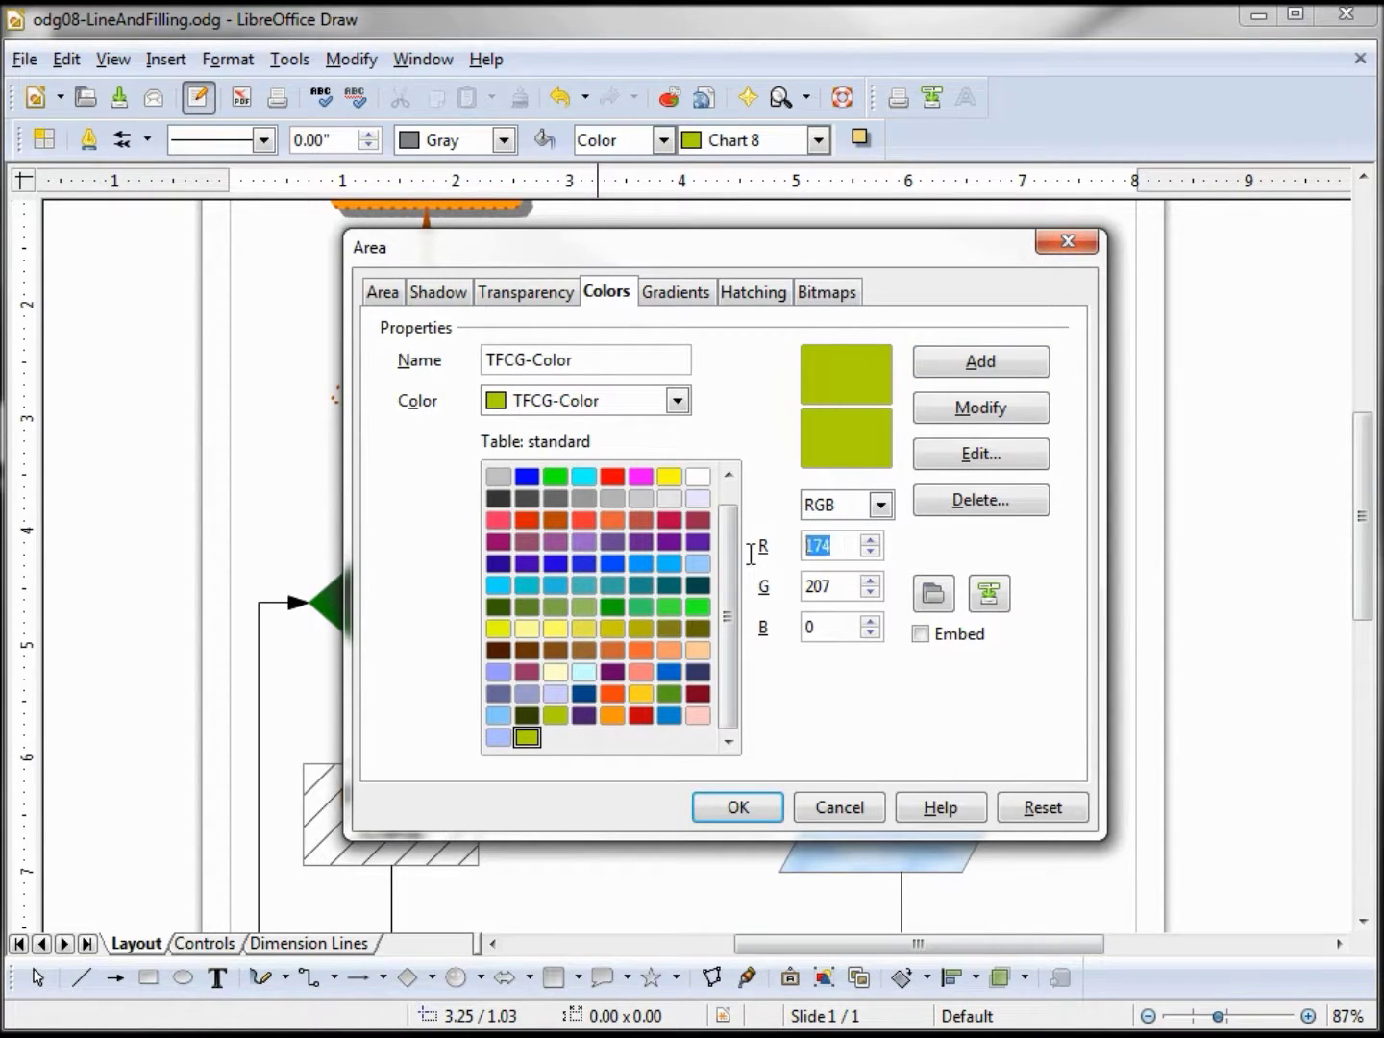
text(128)
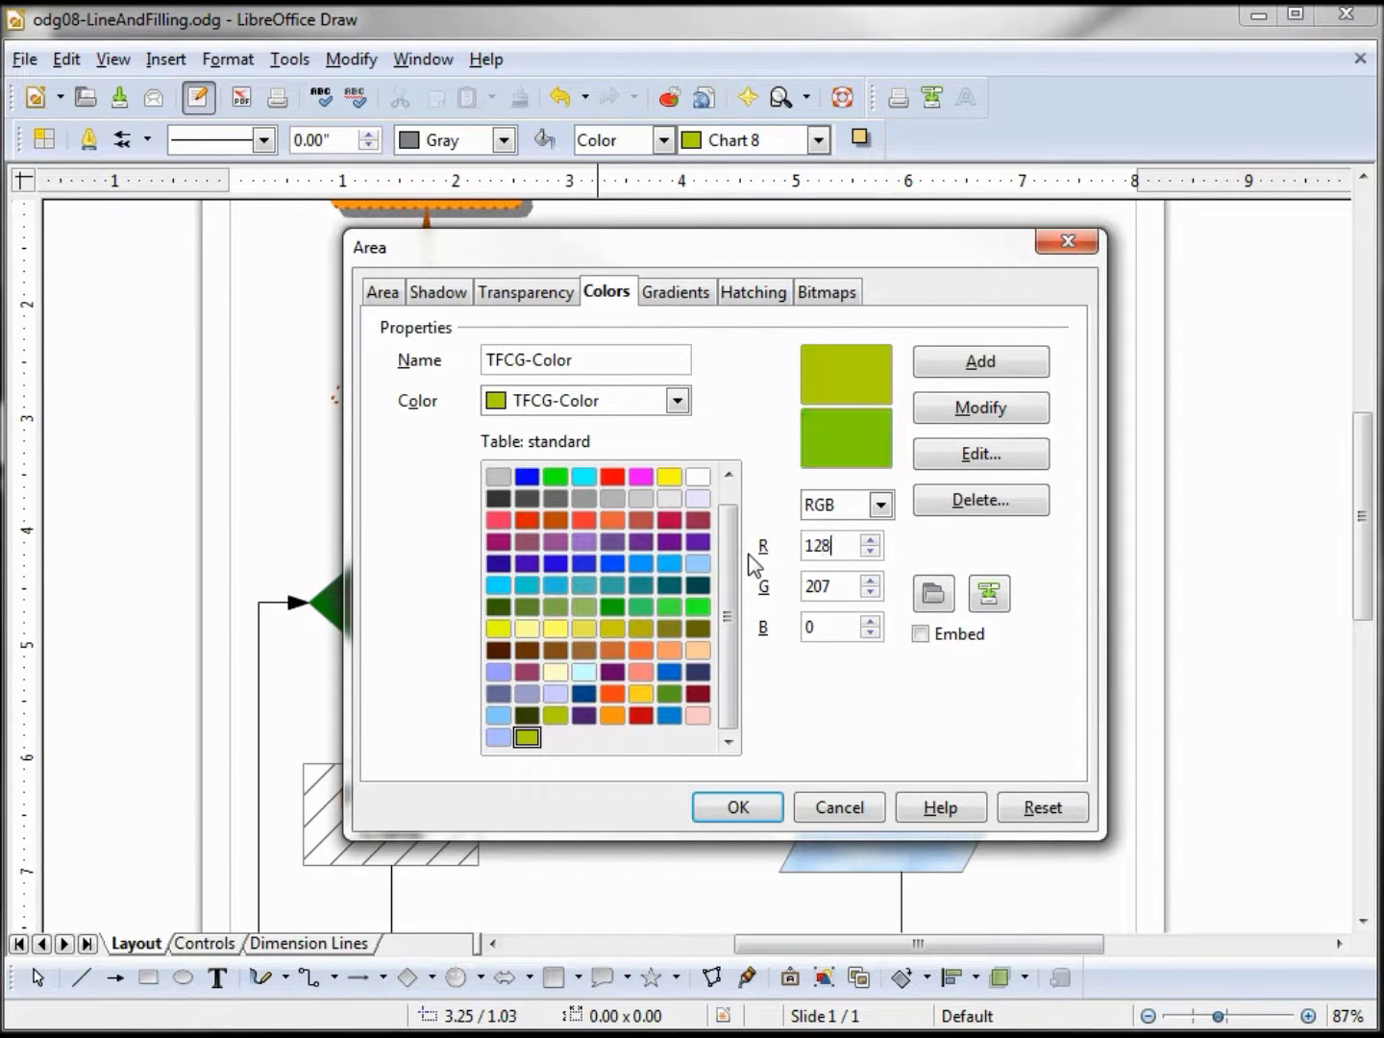
key(Tab)
text(1)
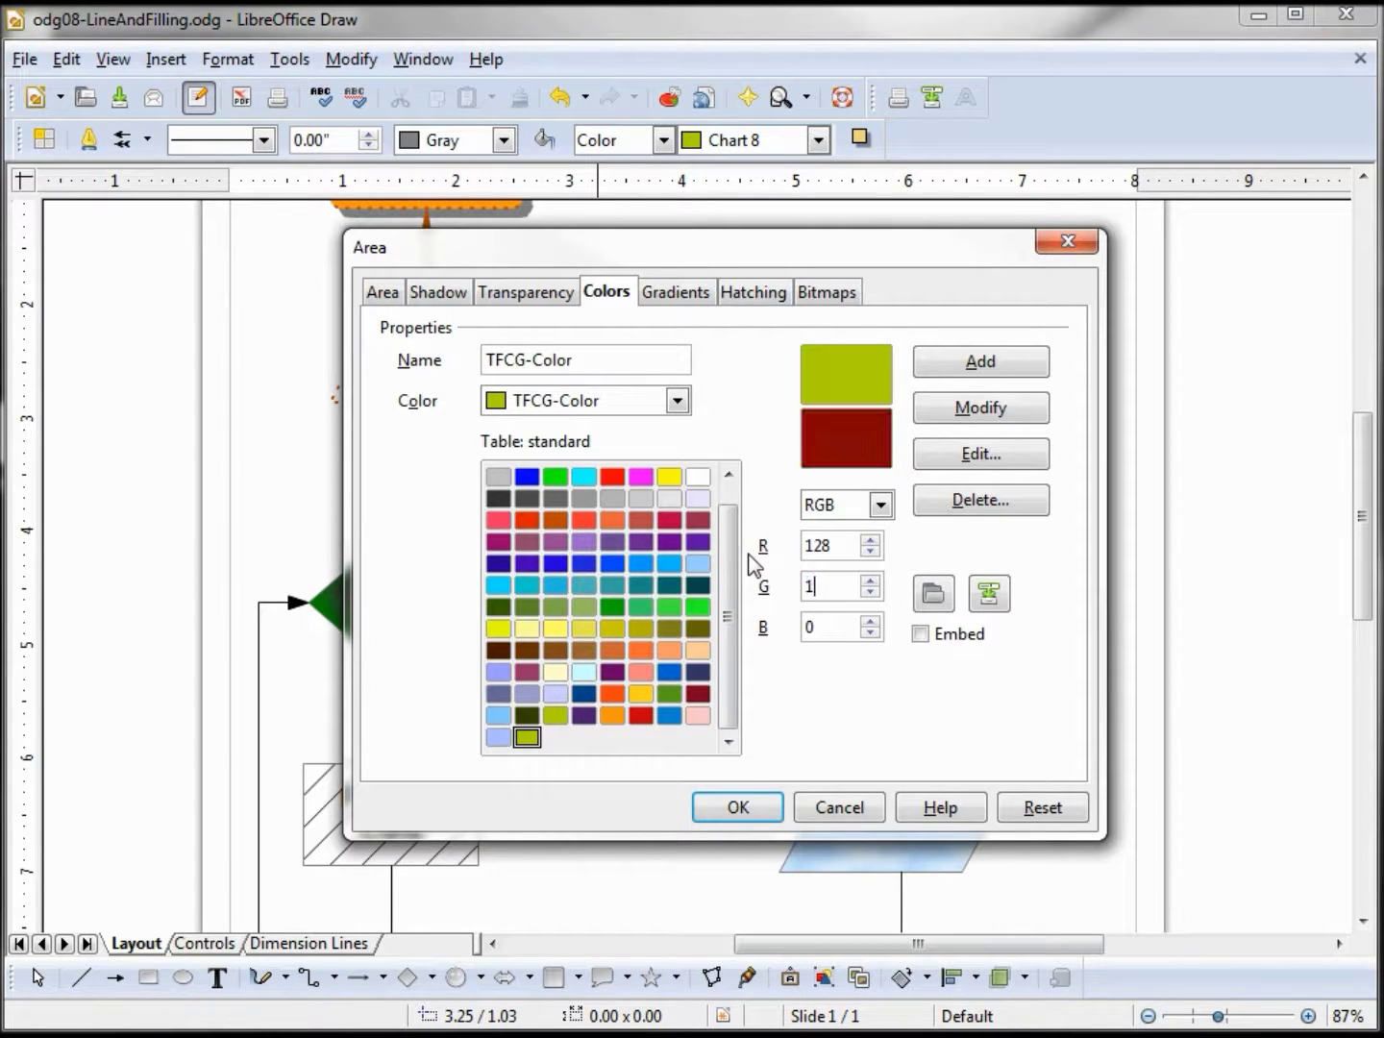
text(14)
key(Tab)
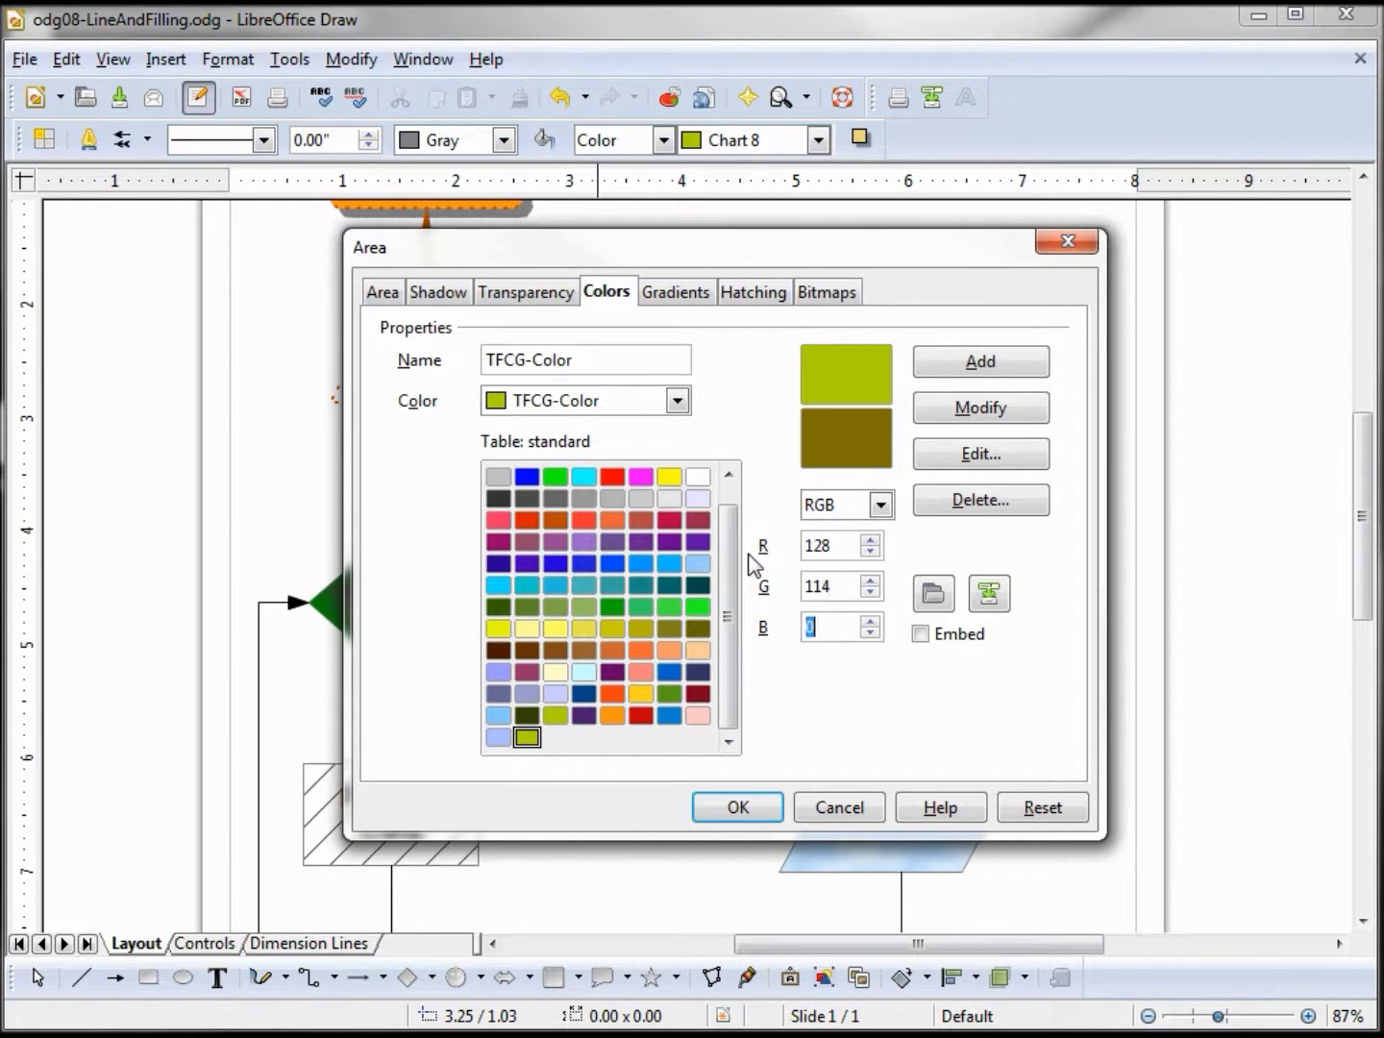
text(172)
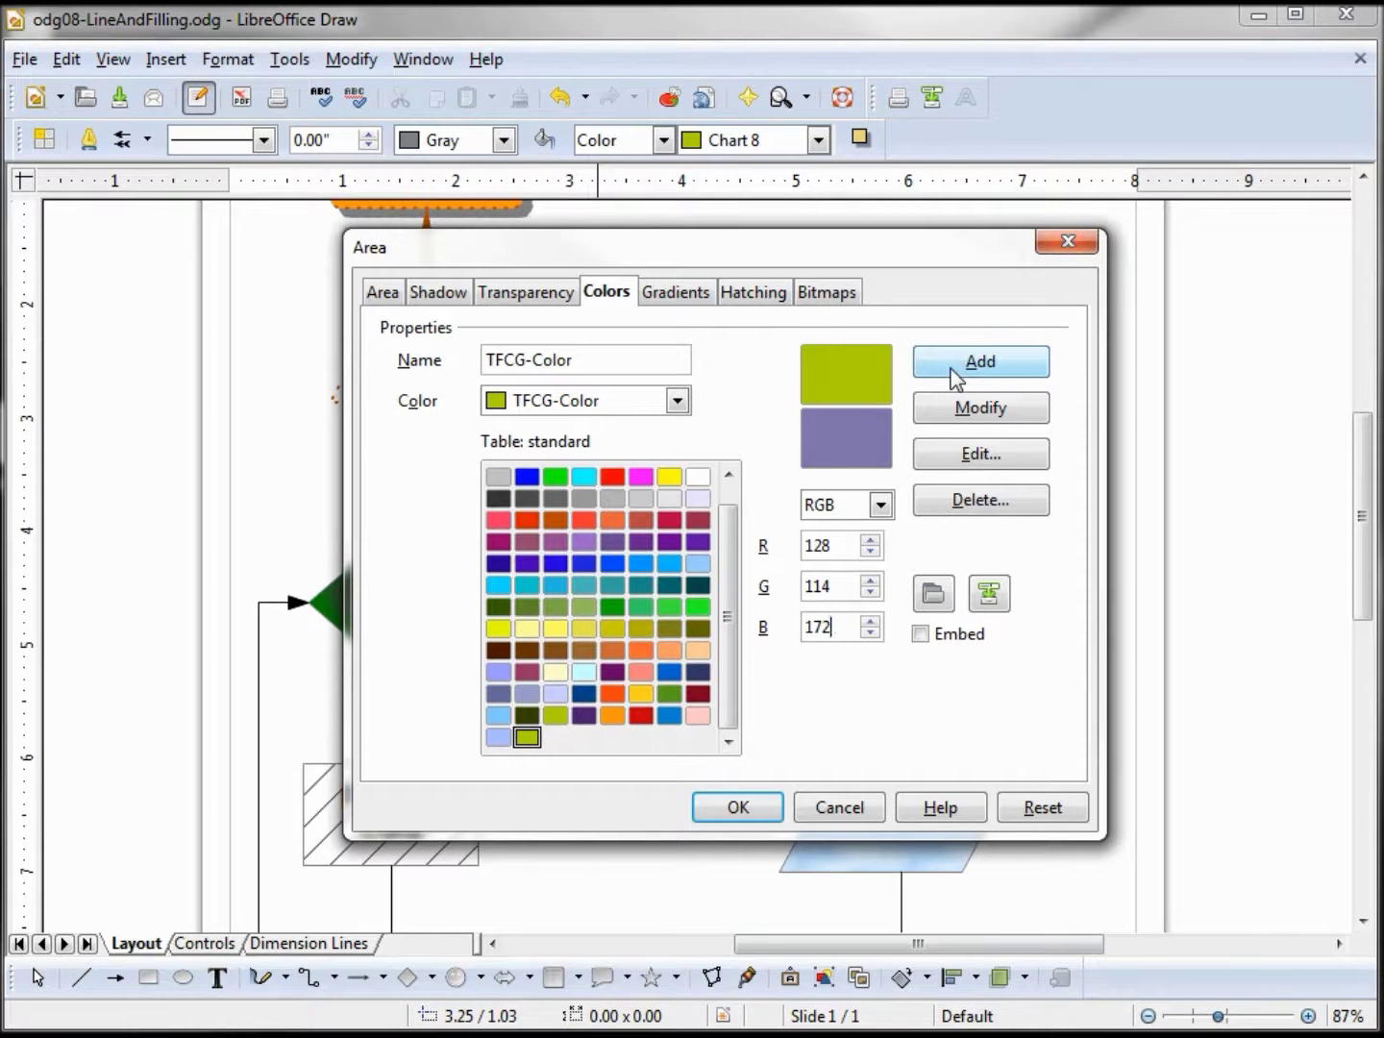
click(984, 413)
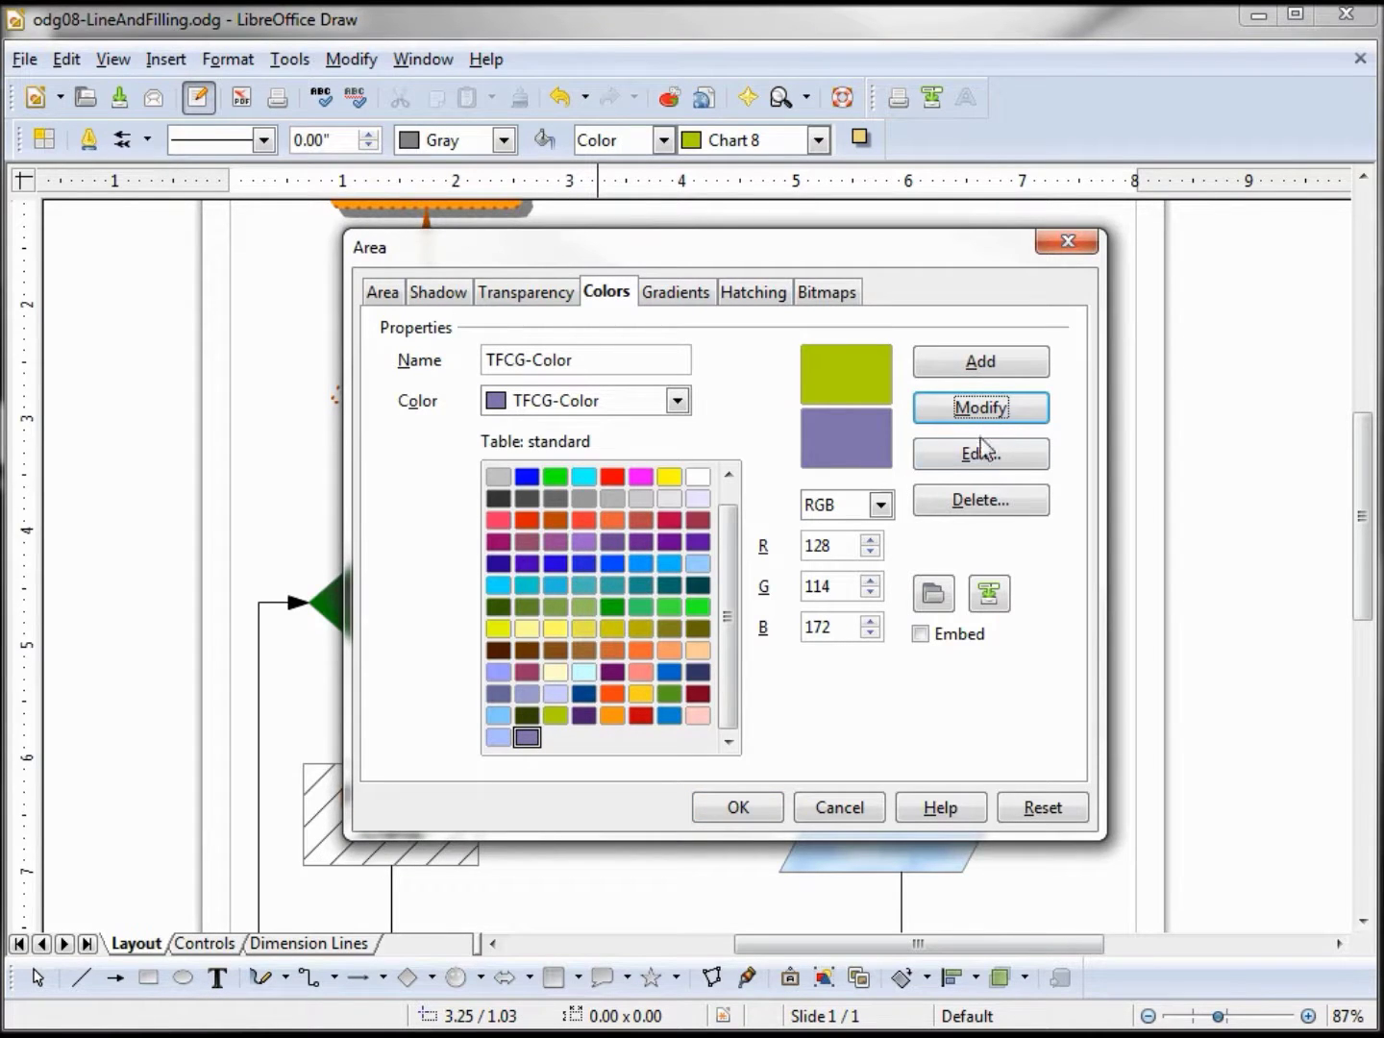
click(1007, 465)
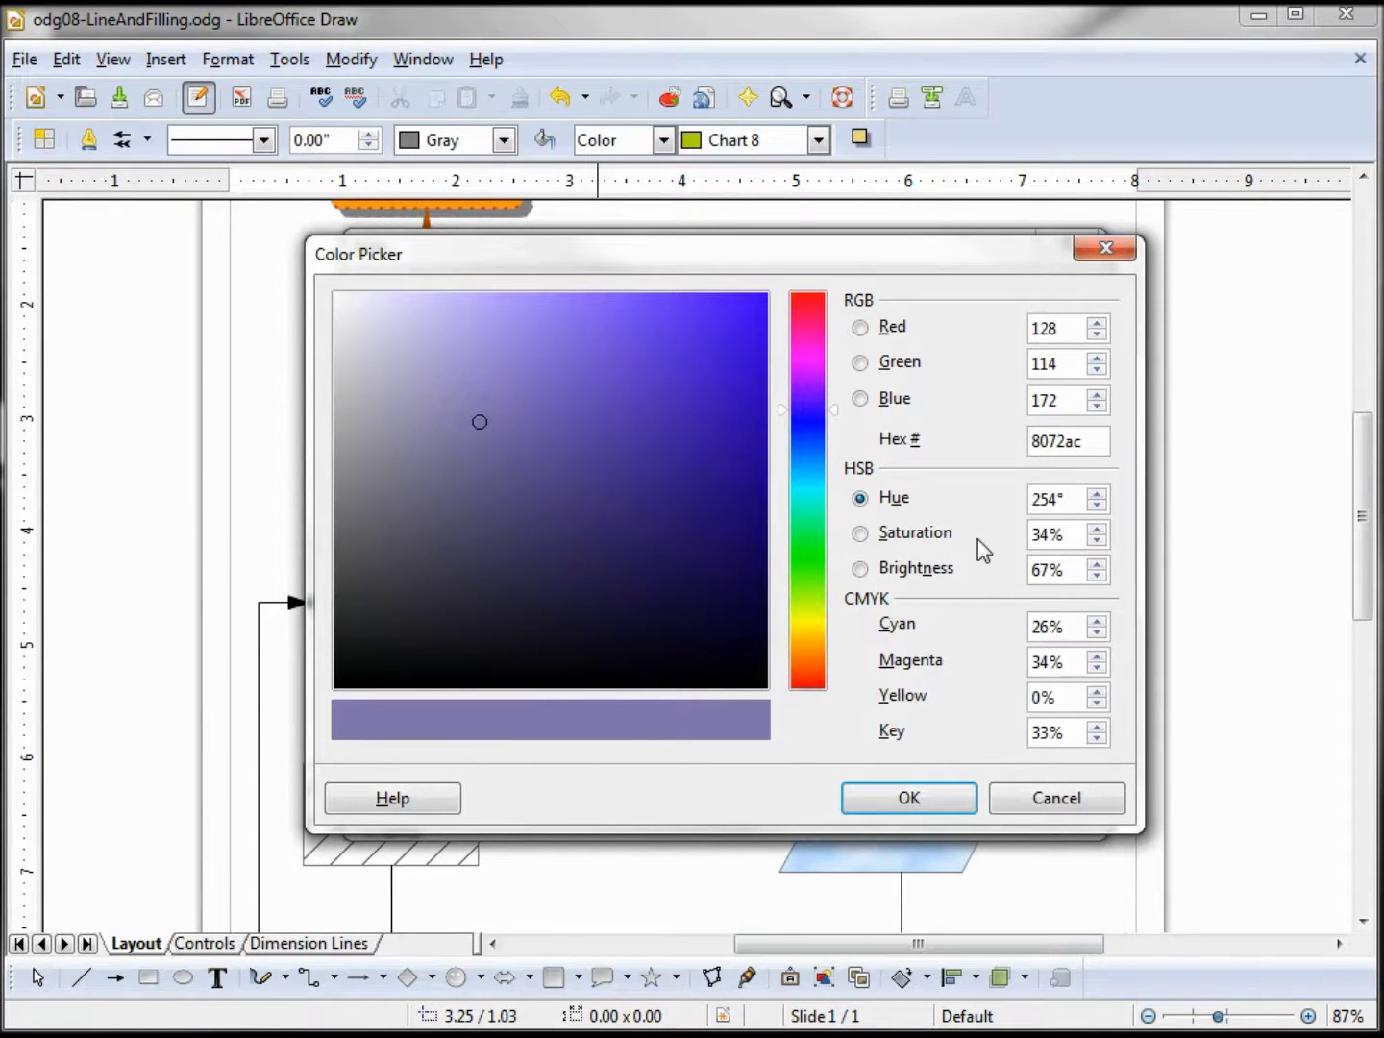
click(1041, 793)
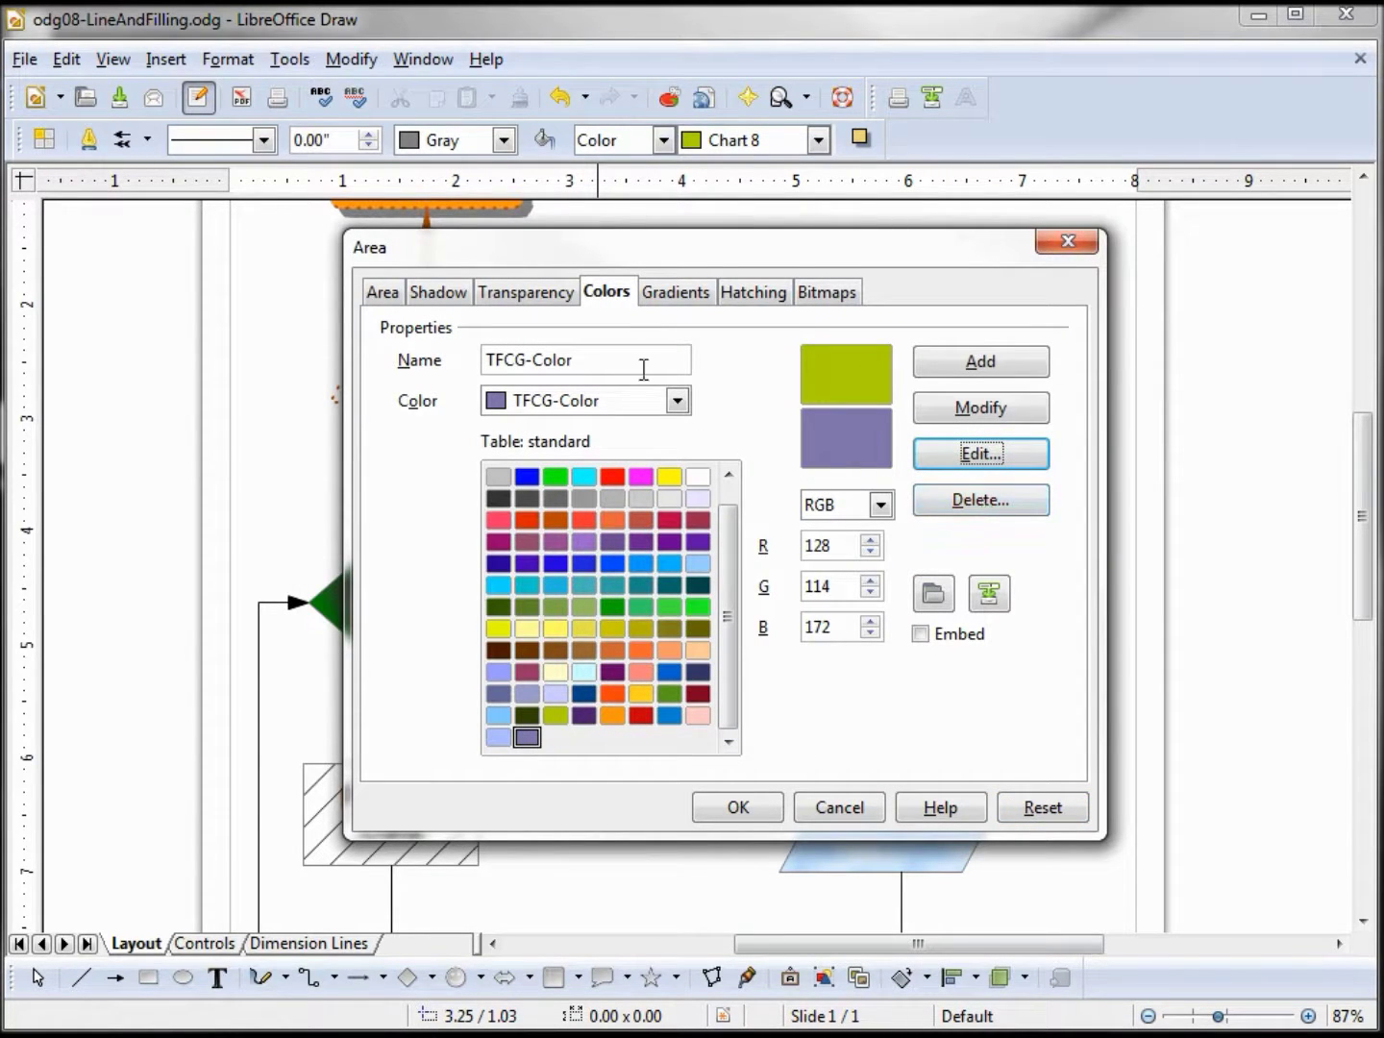
On the Gradients page, preview Gradient 4 and Gradient 1, then load Gradient 6 as the base.
click(676, 294)
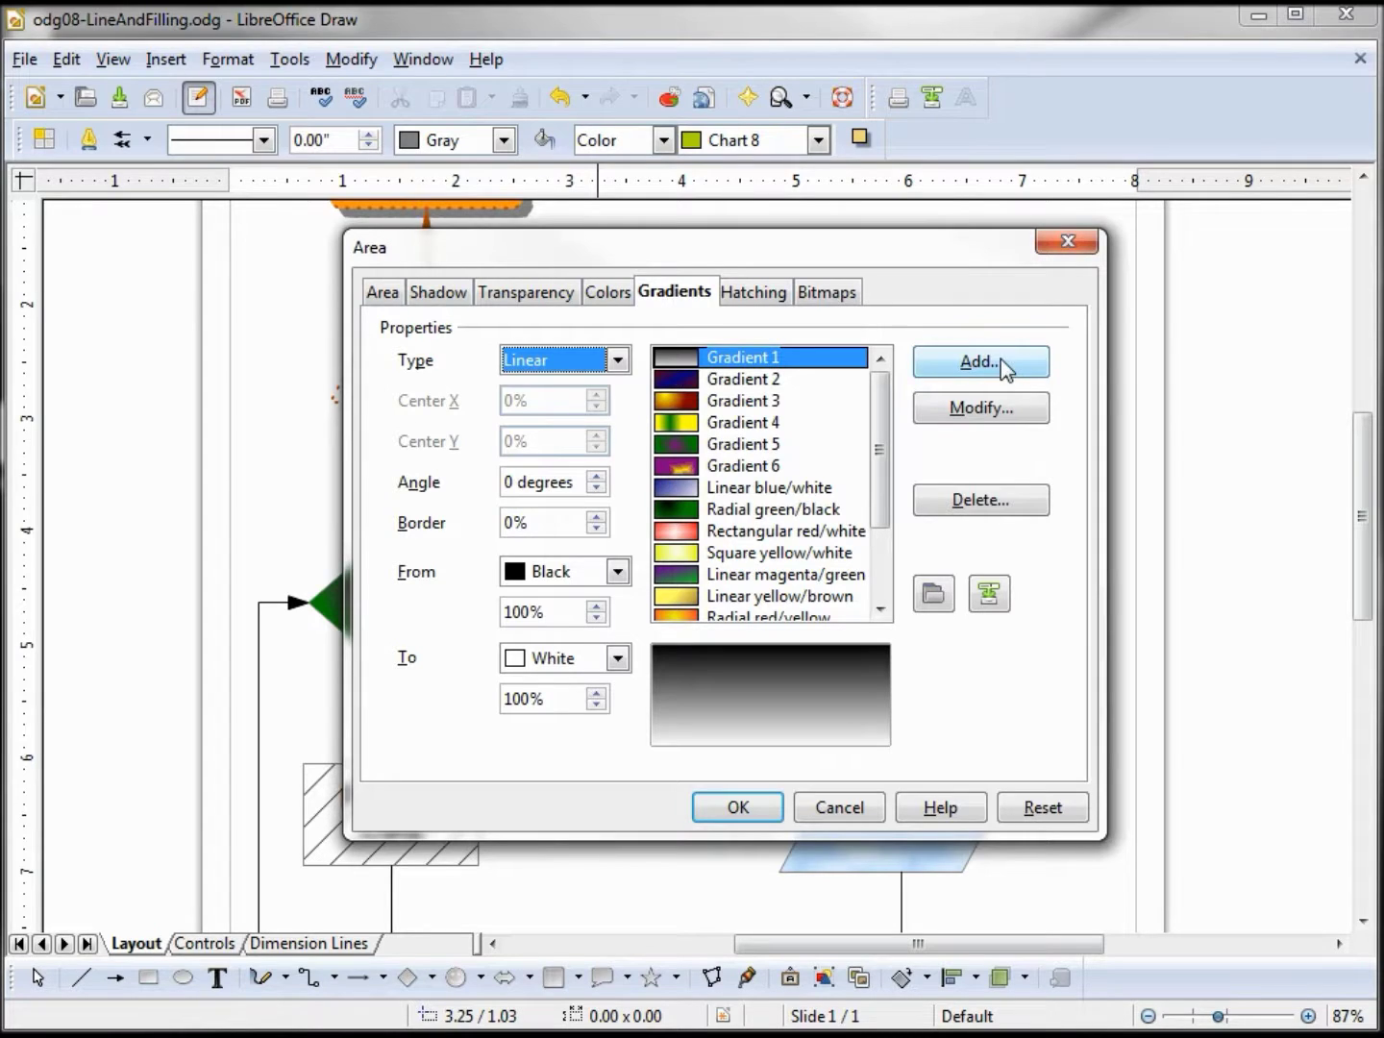
click(738, 425)
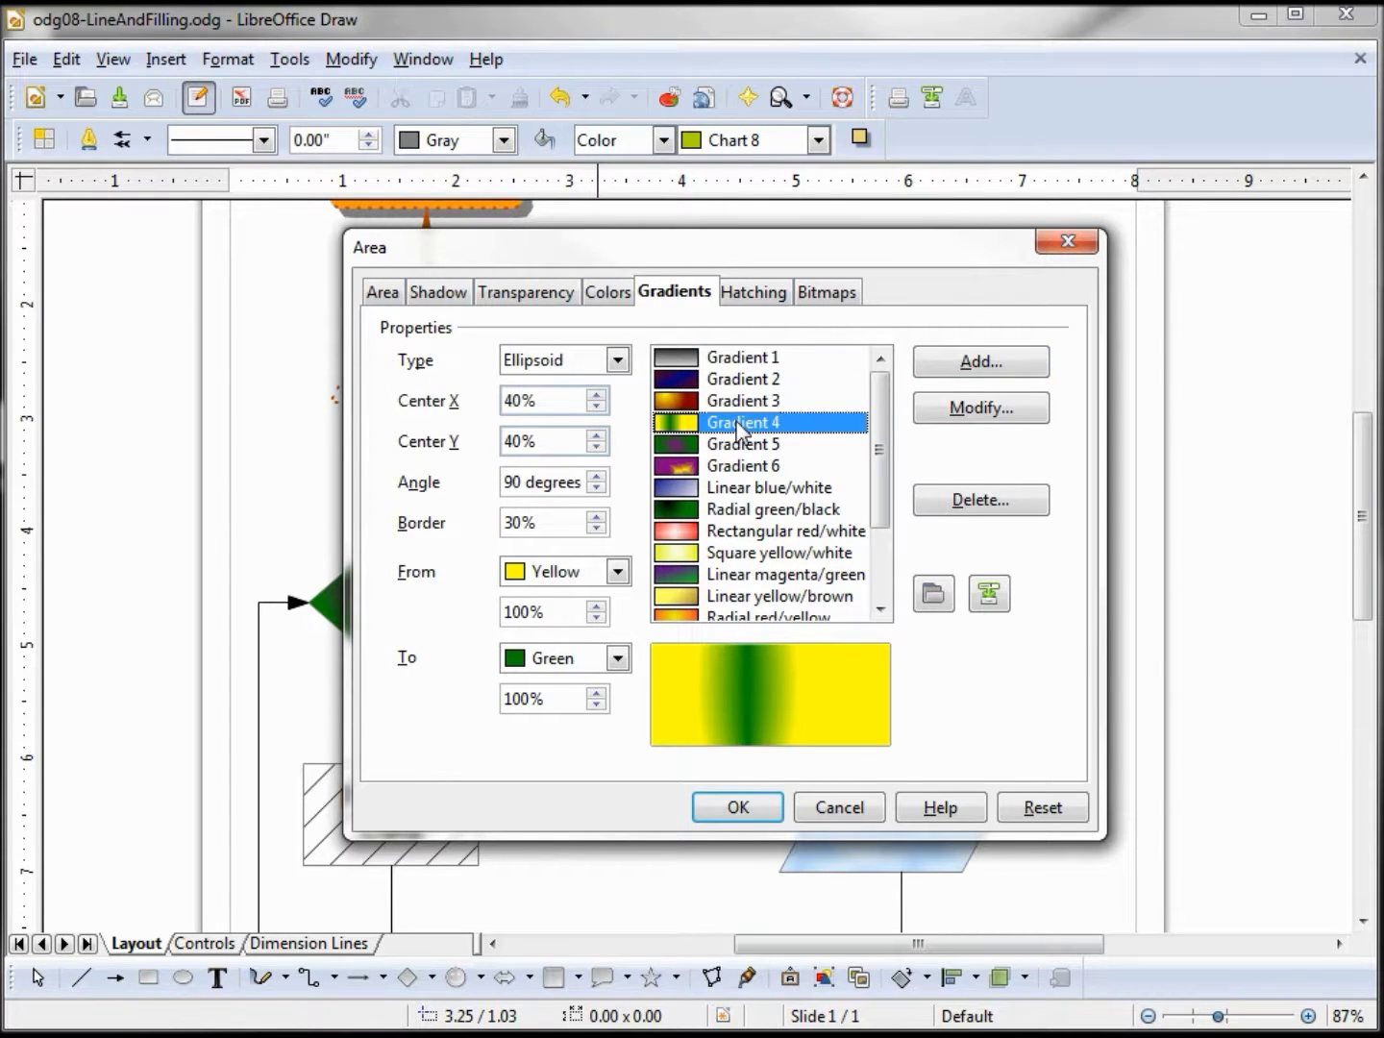
click(755, 360)
click(745, 468)
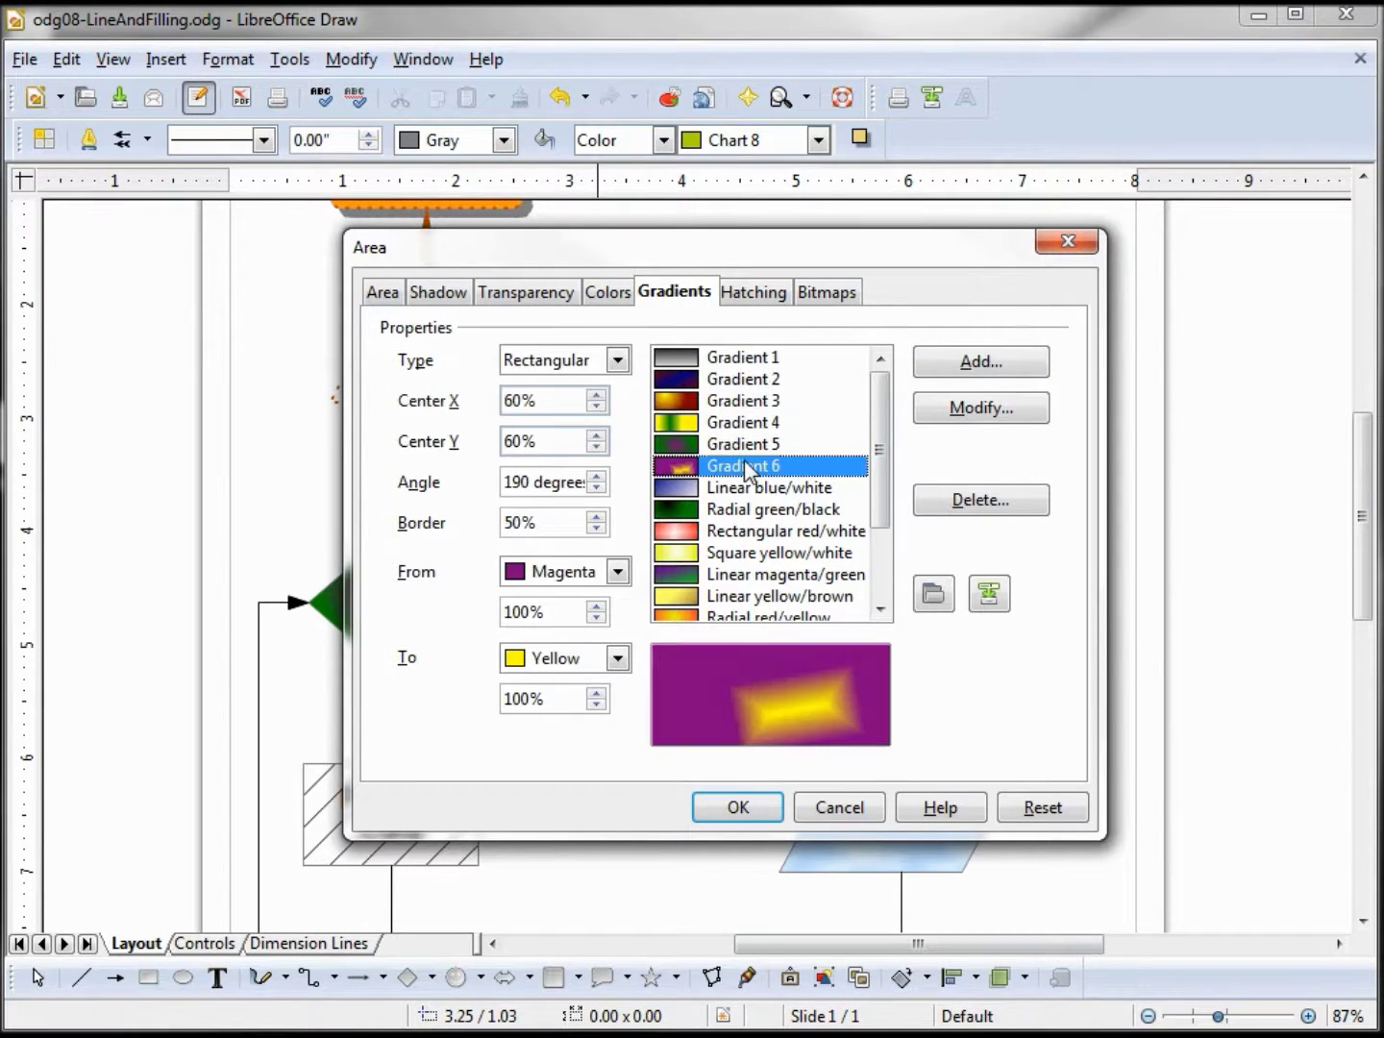
Add the current rectangular magenta-to-yellow gradient to the list under the name 'TFCG-Gradient'.
click(978, 365)
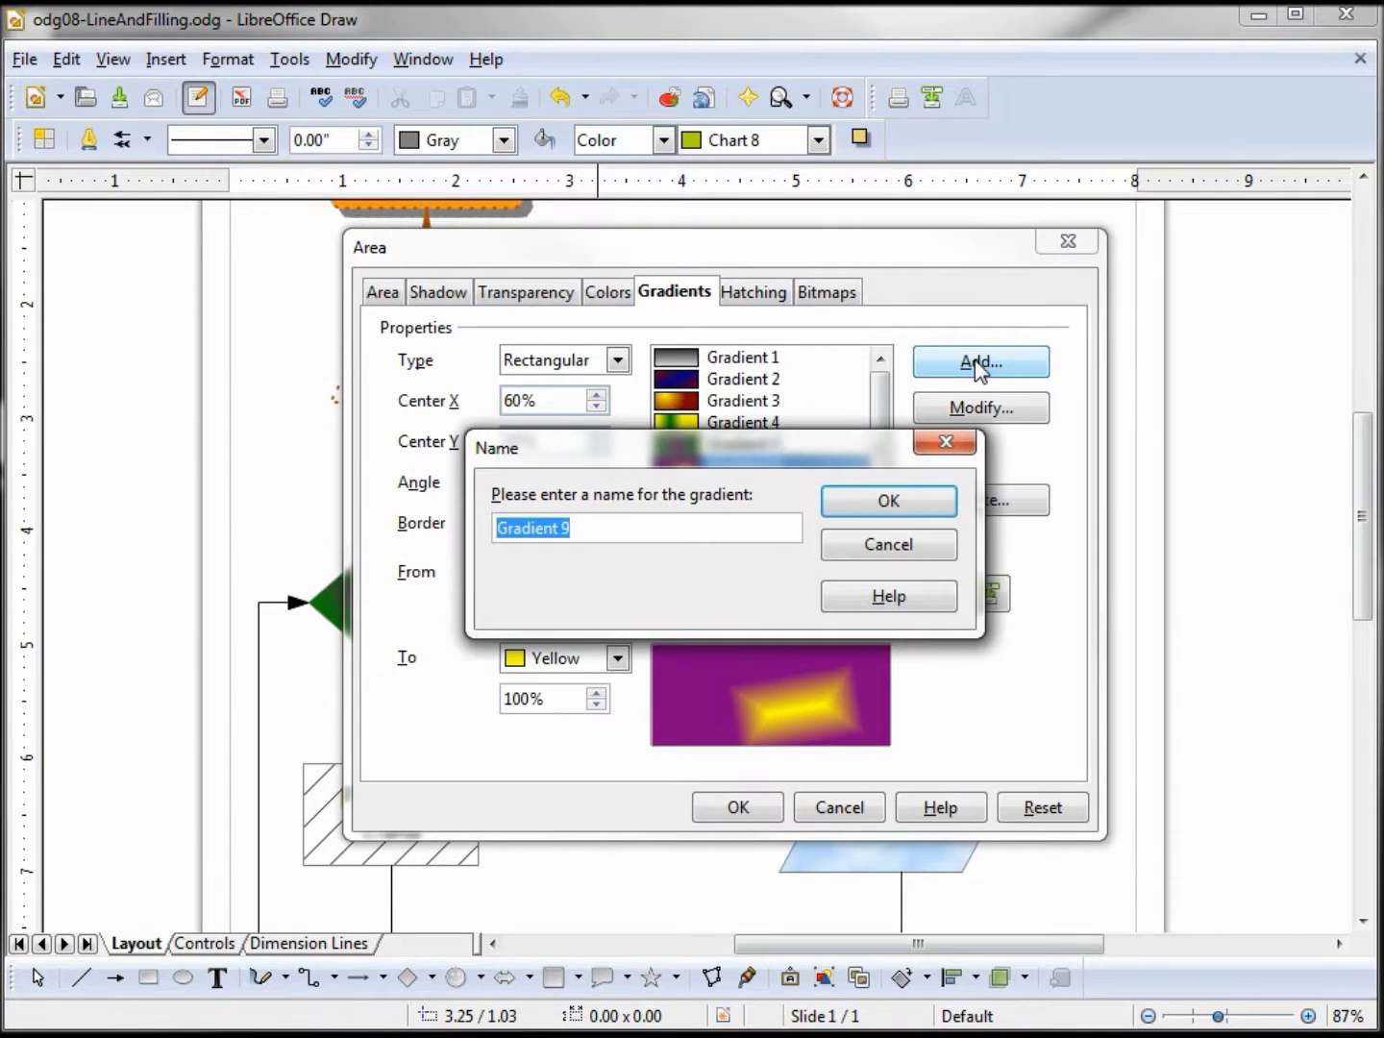
text(TFCG-Gradient)
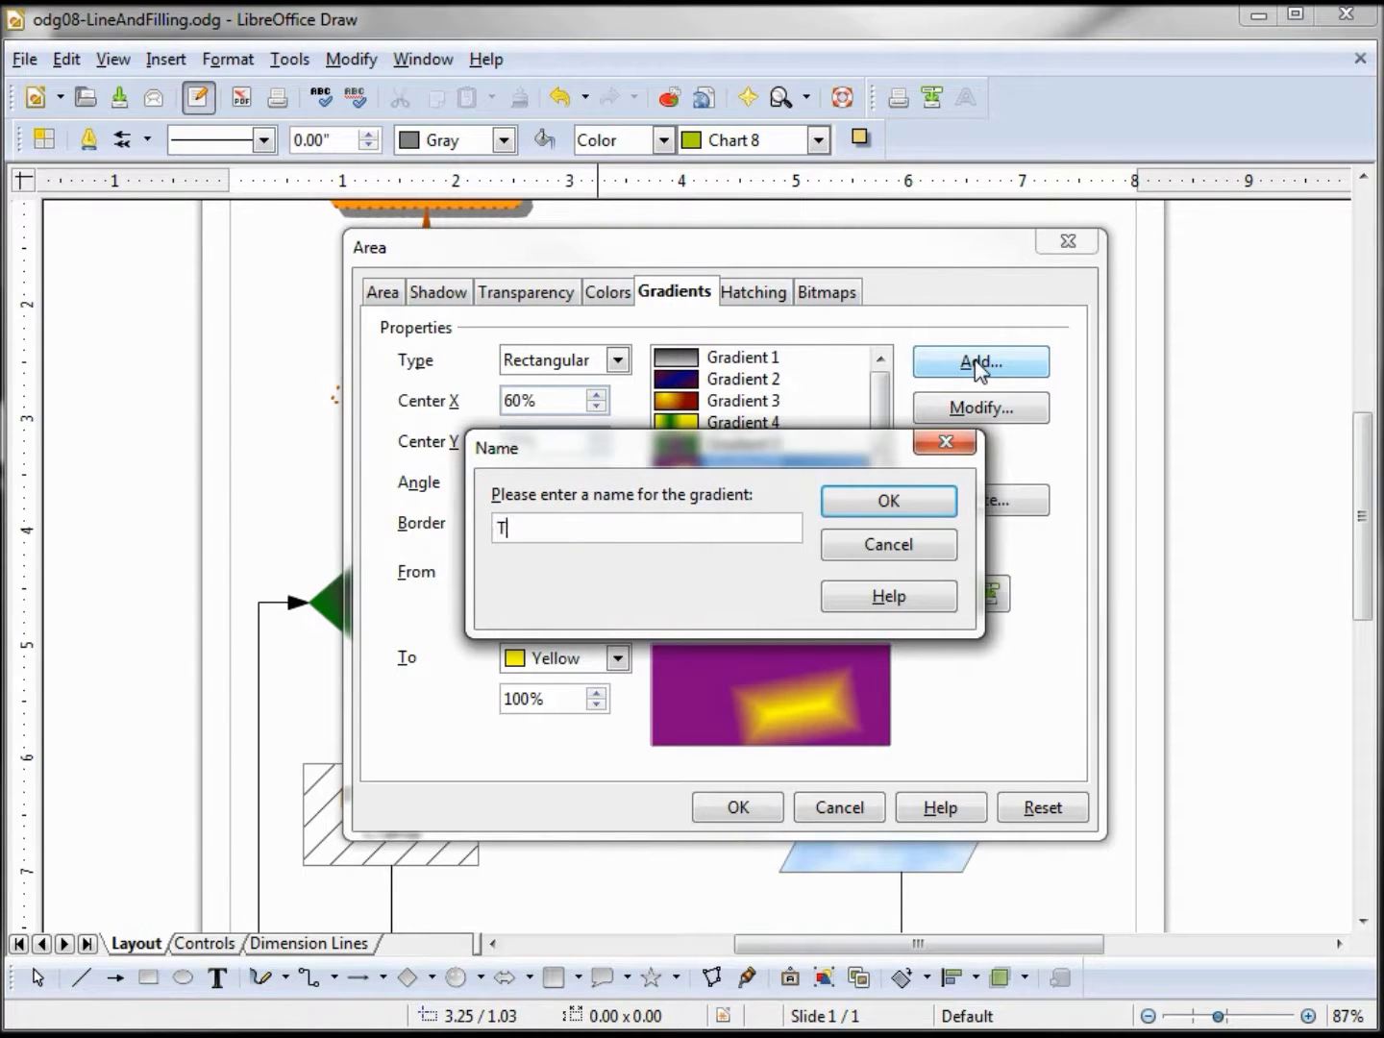
click(921, 504)
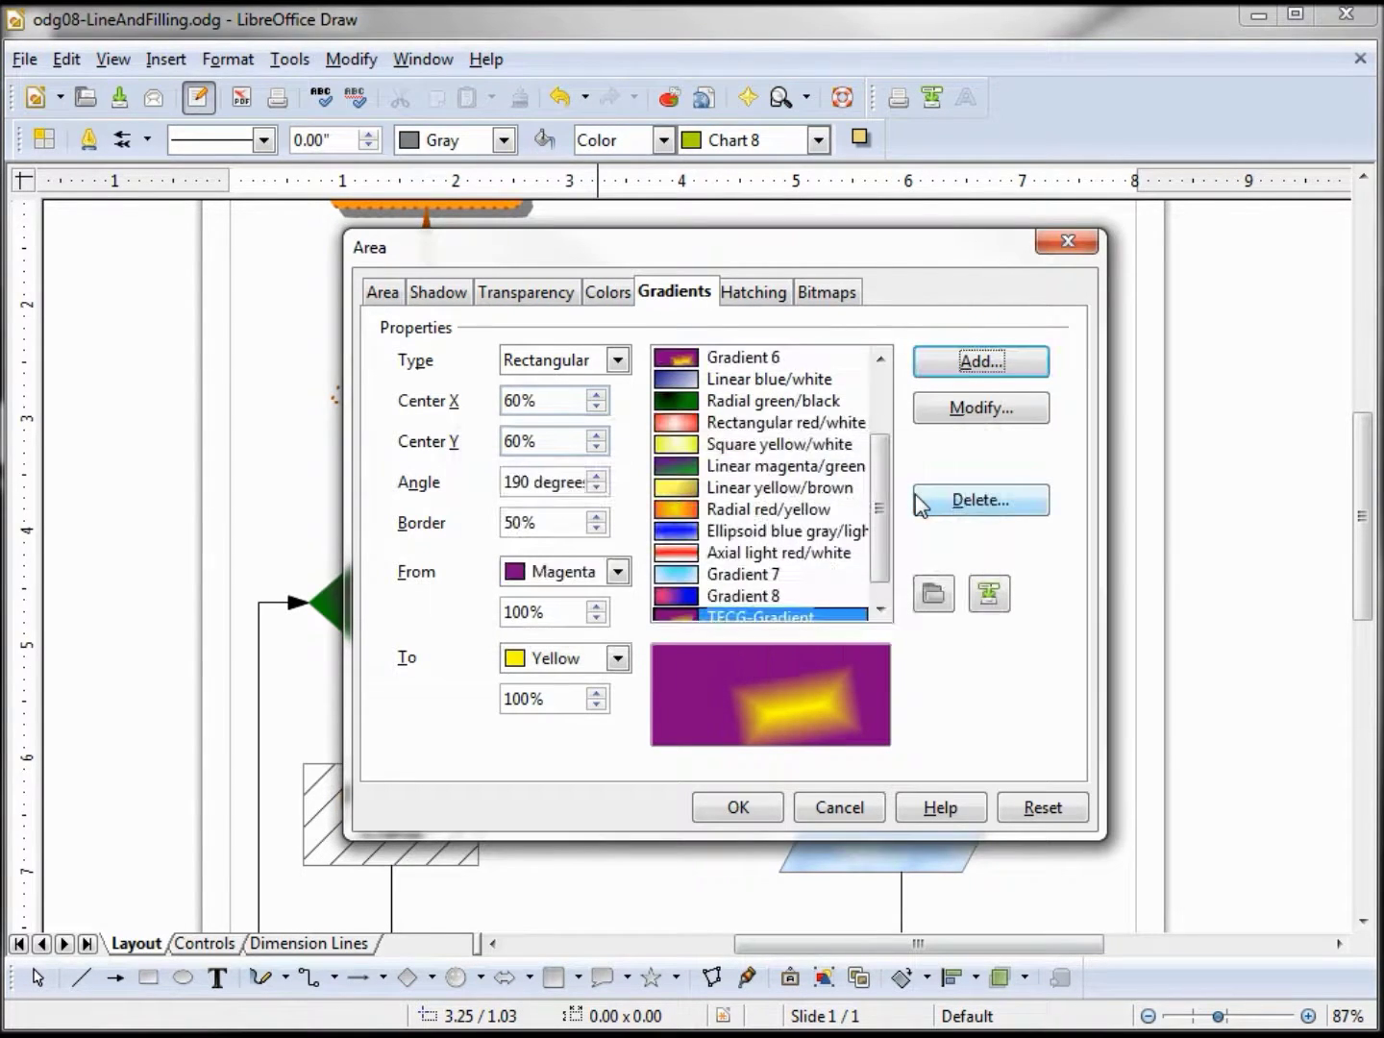
scroll(880, 479, down, 1)
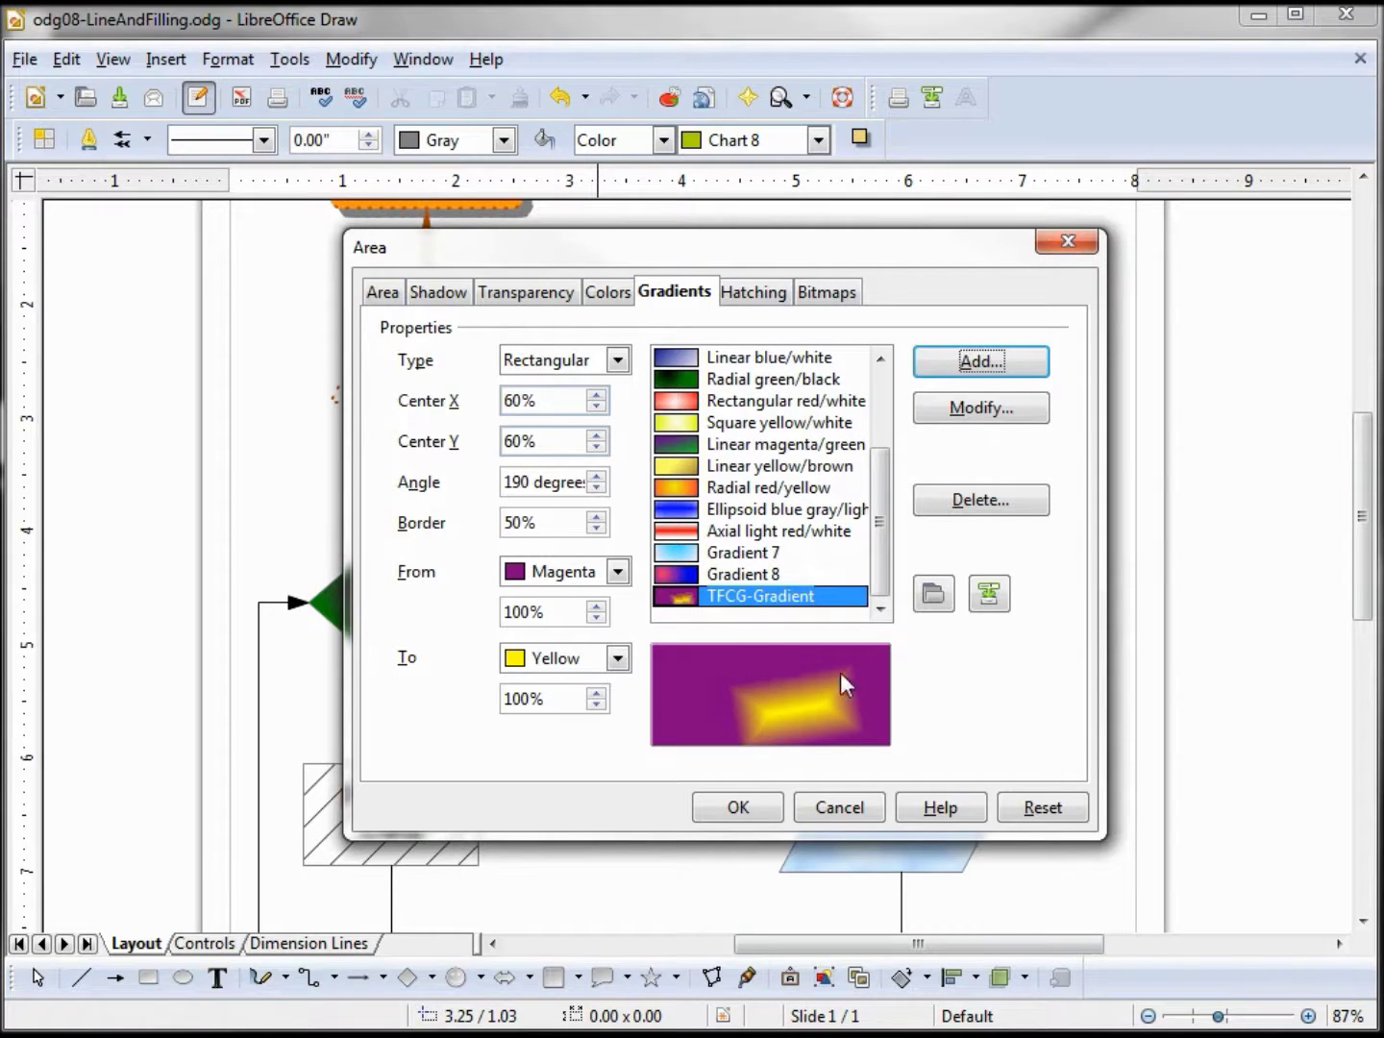
Try the Linear, Radial and Rectangular gradient types, then set the type to Square.
click(618, 359)
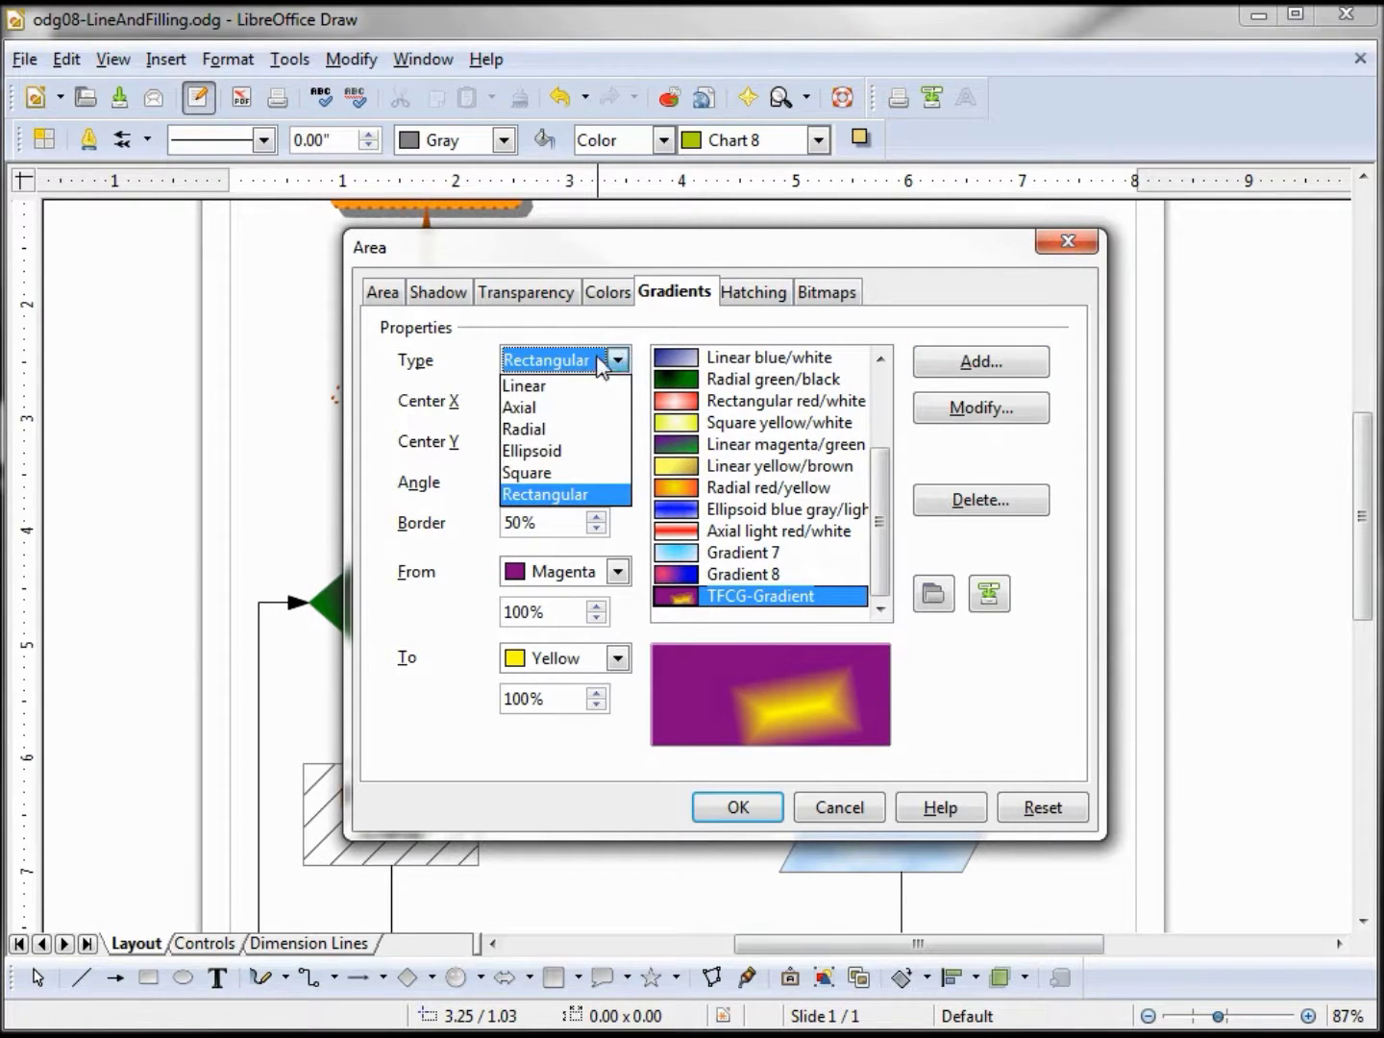
click(544, 389)
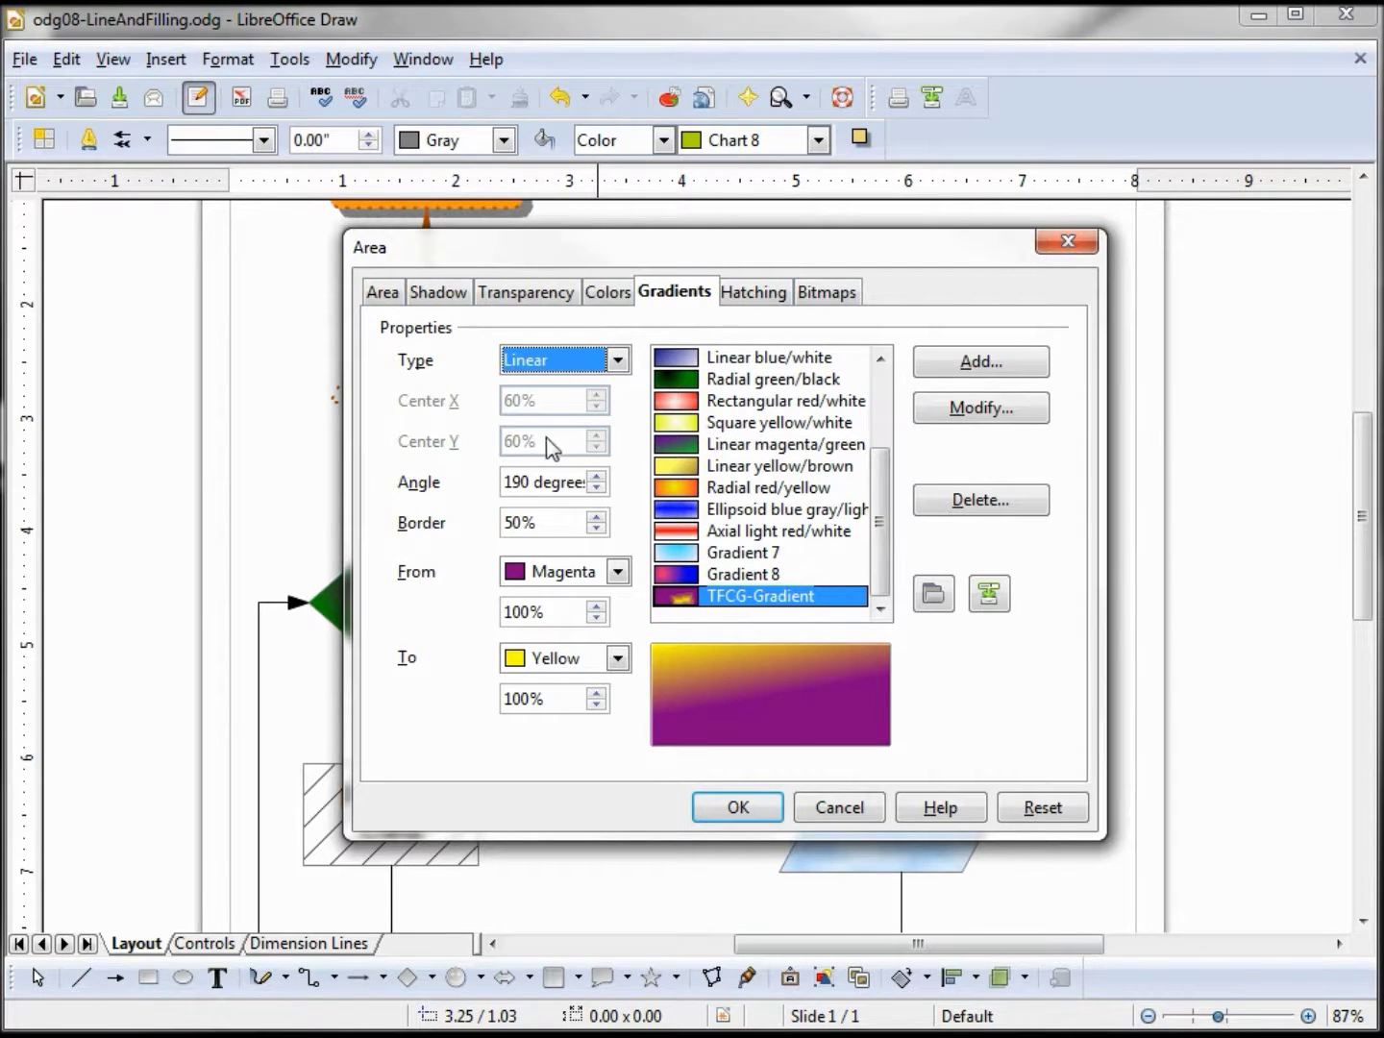
click(619, 360)
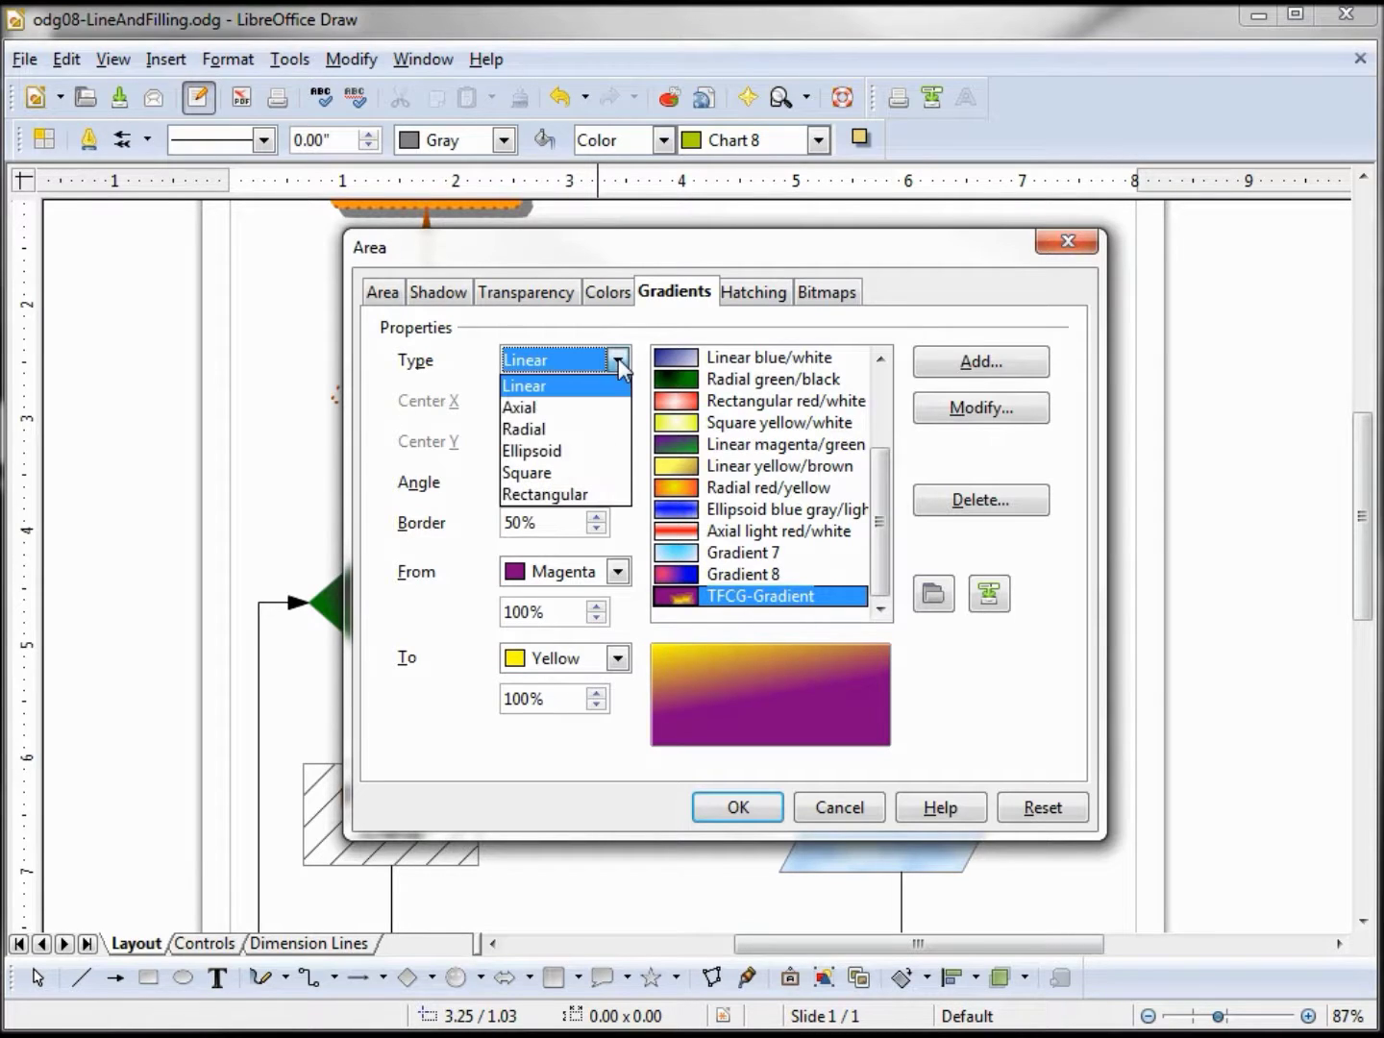
click(558, 430)
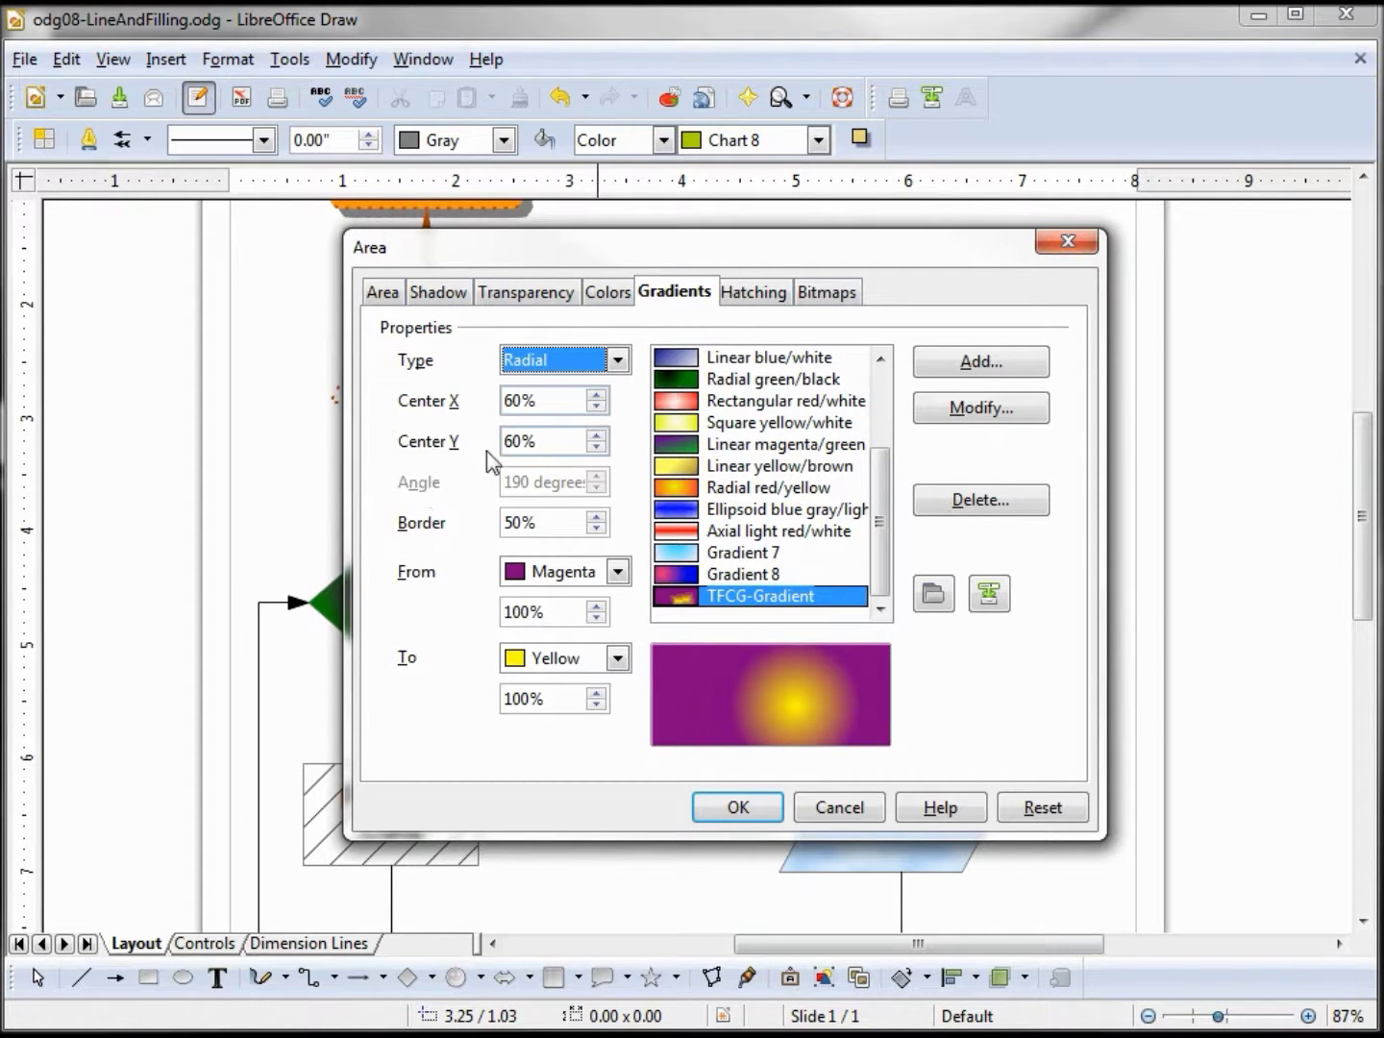
click(619, 362)
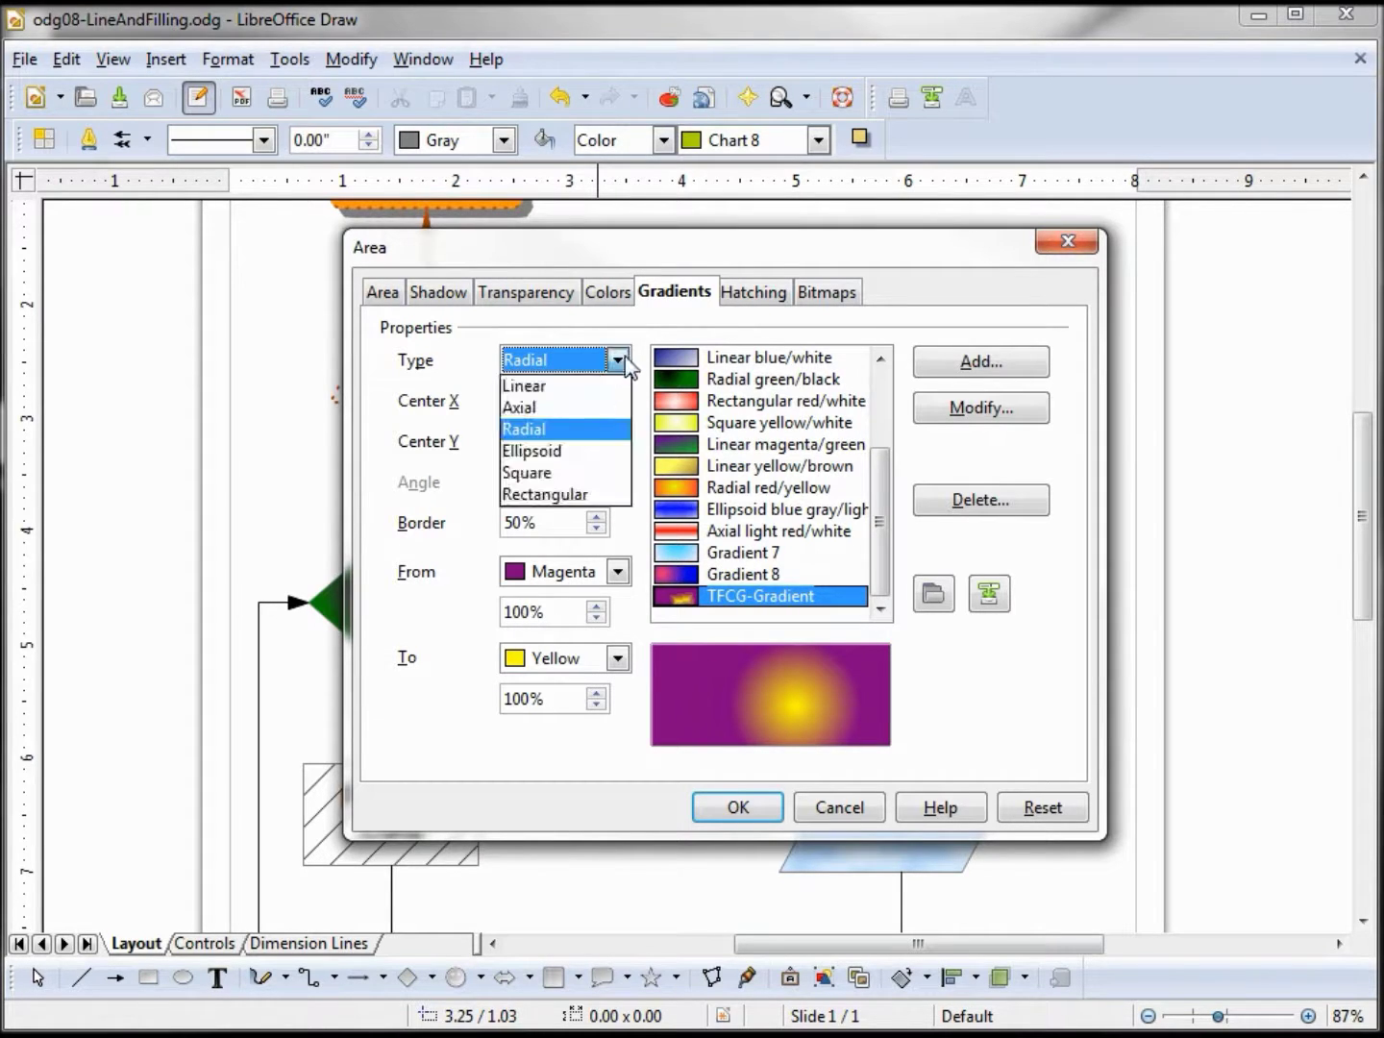
click(581, 497)
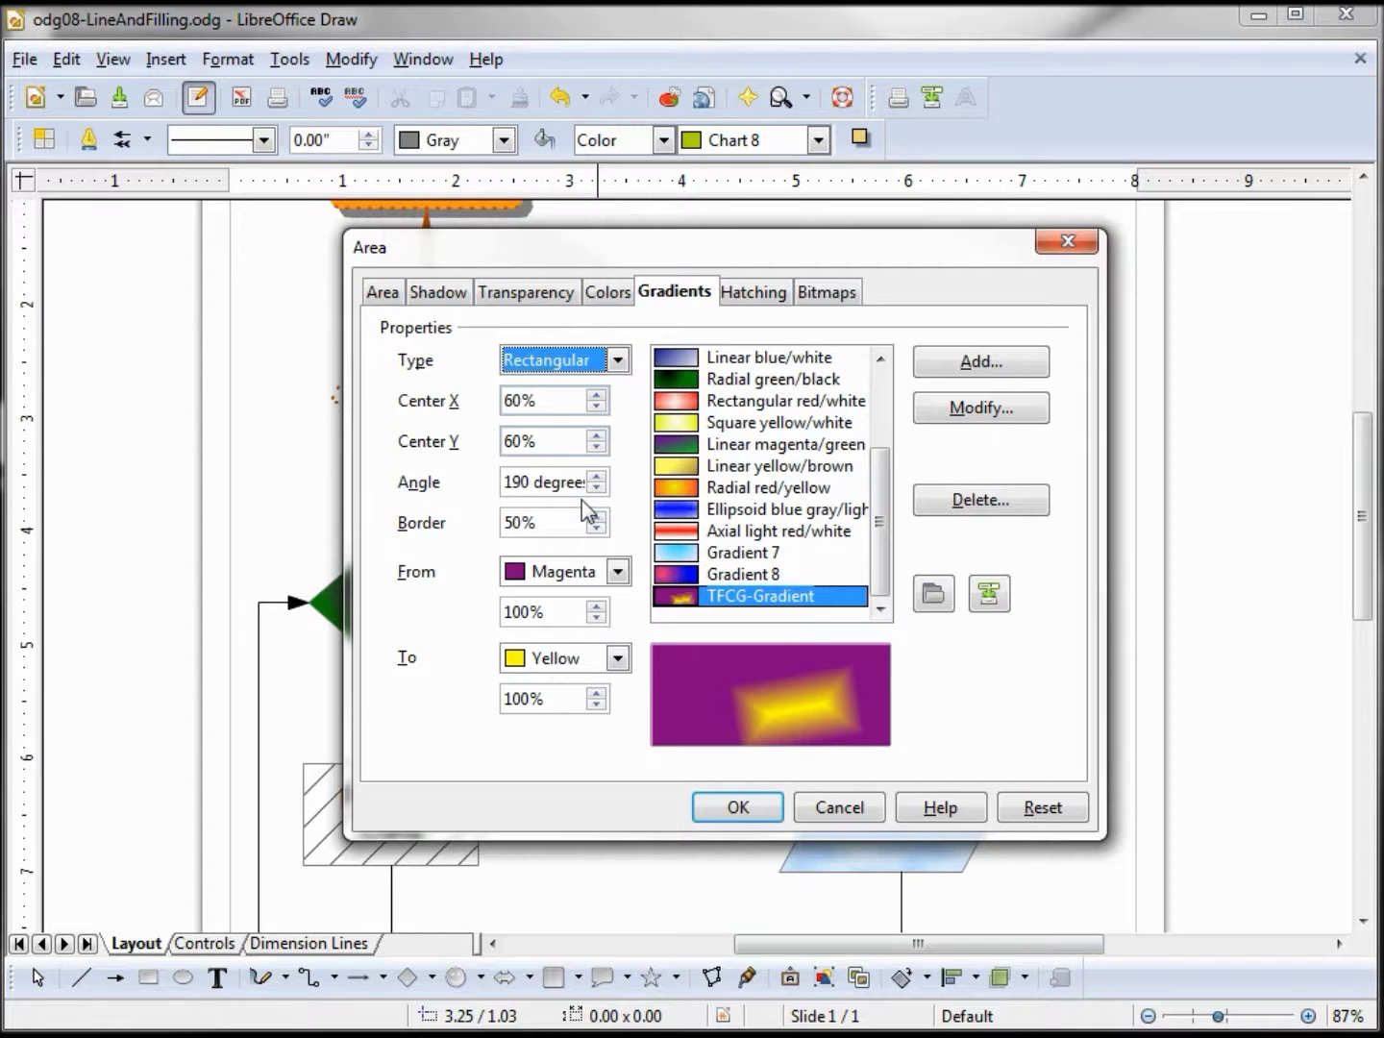
click(619, 359)
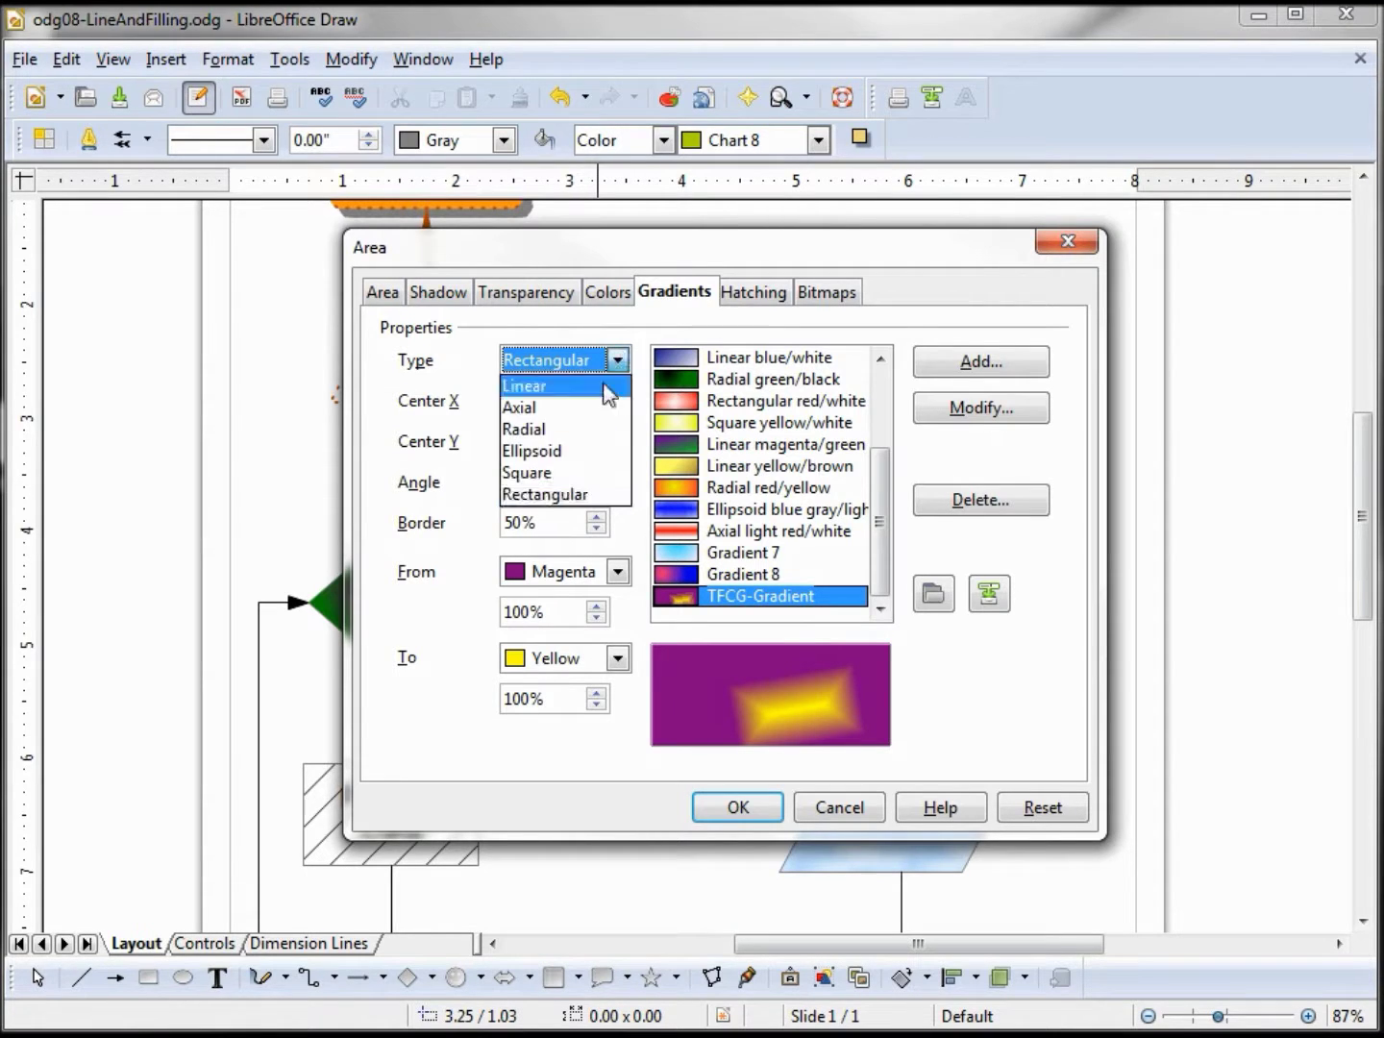
click(566, 473)
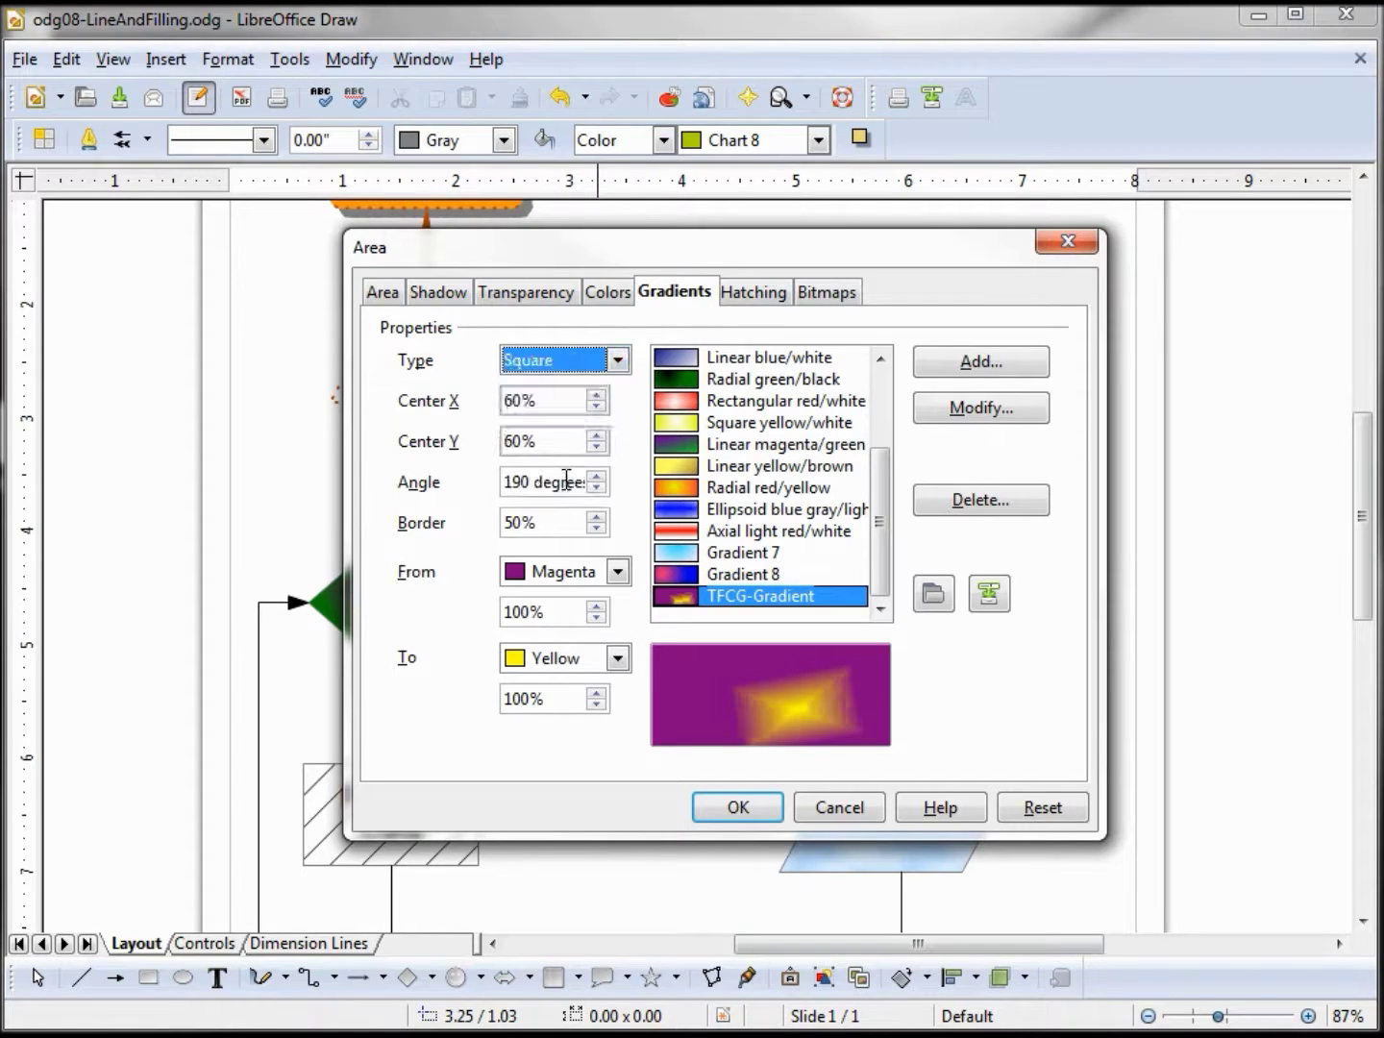
Set the square gradient's centre to 35% horizontally and 50% vertically.
click(597, 406)
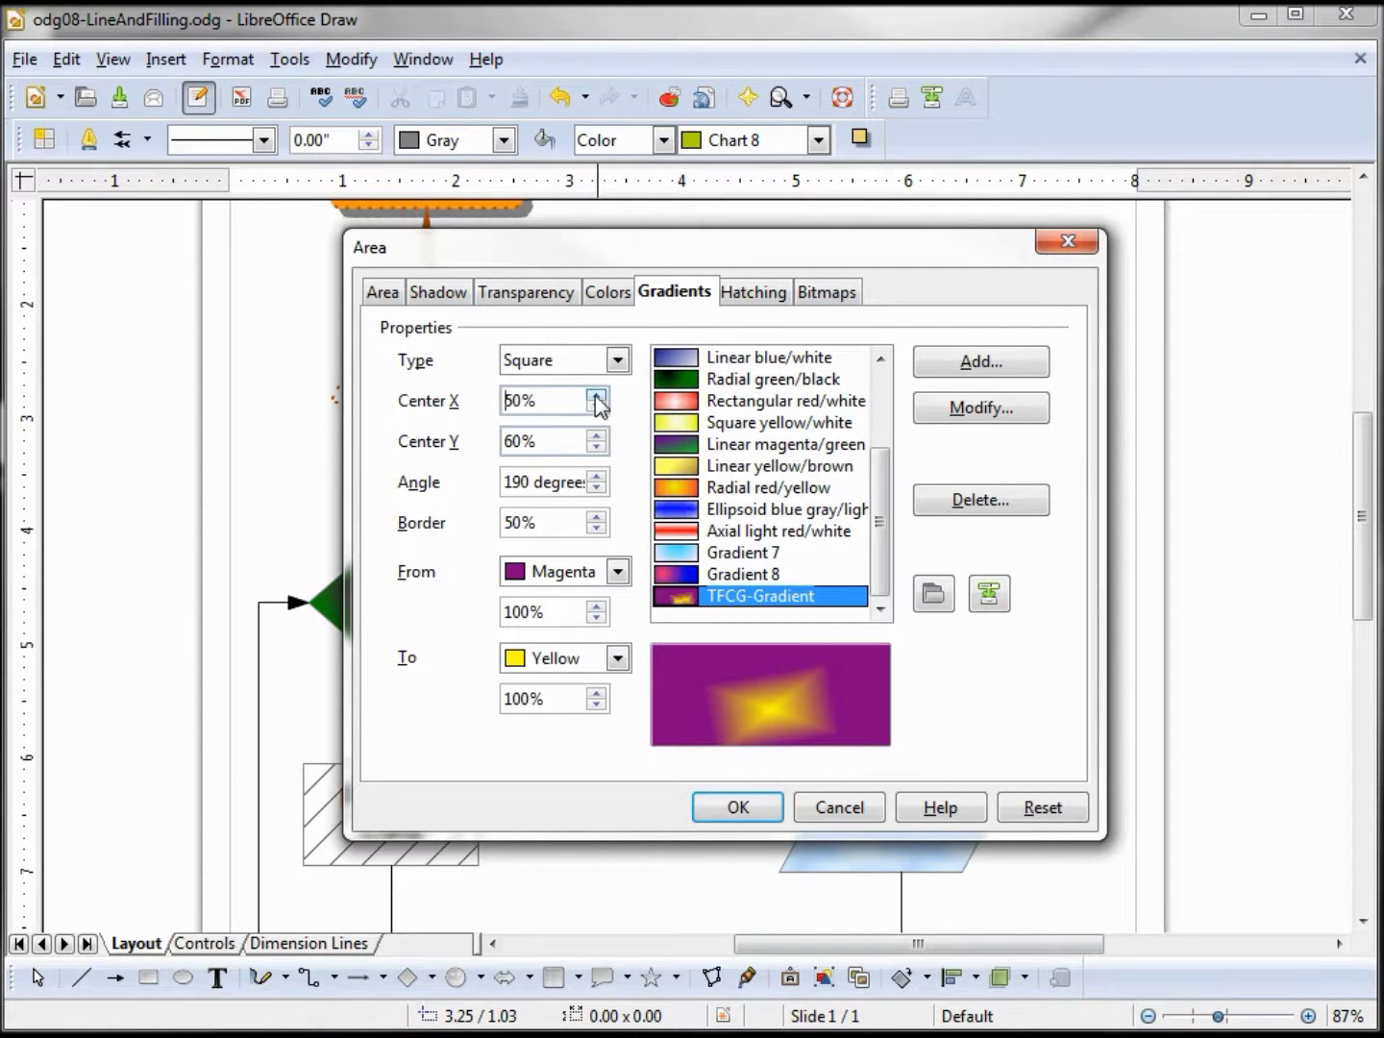
click(596, 394)
click(596, 393)
click(598, 393)
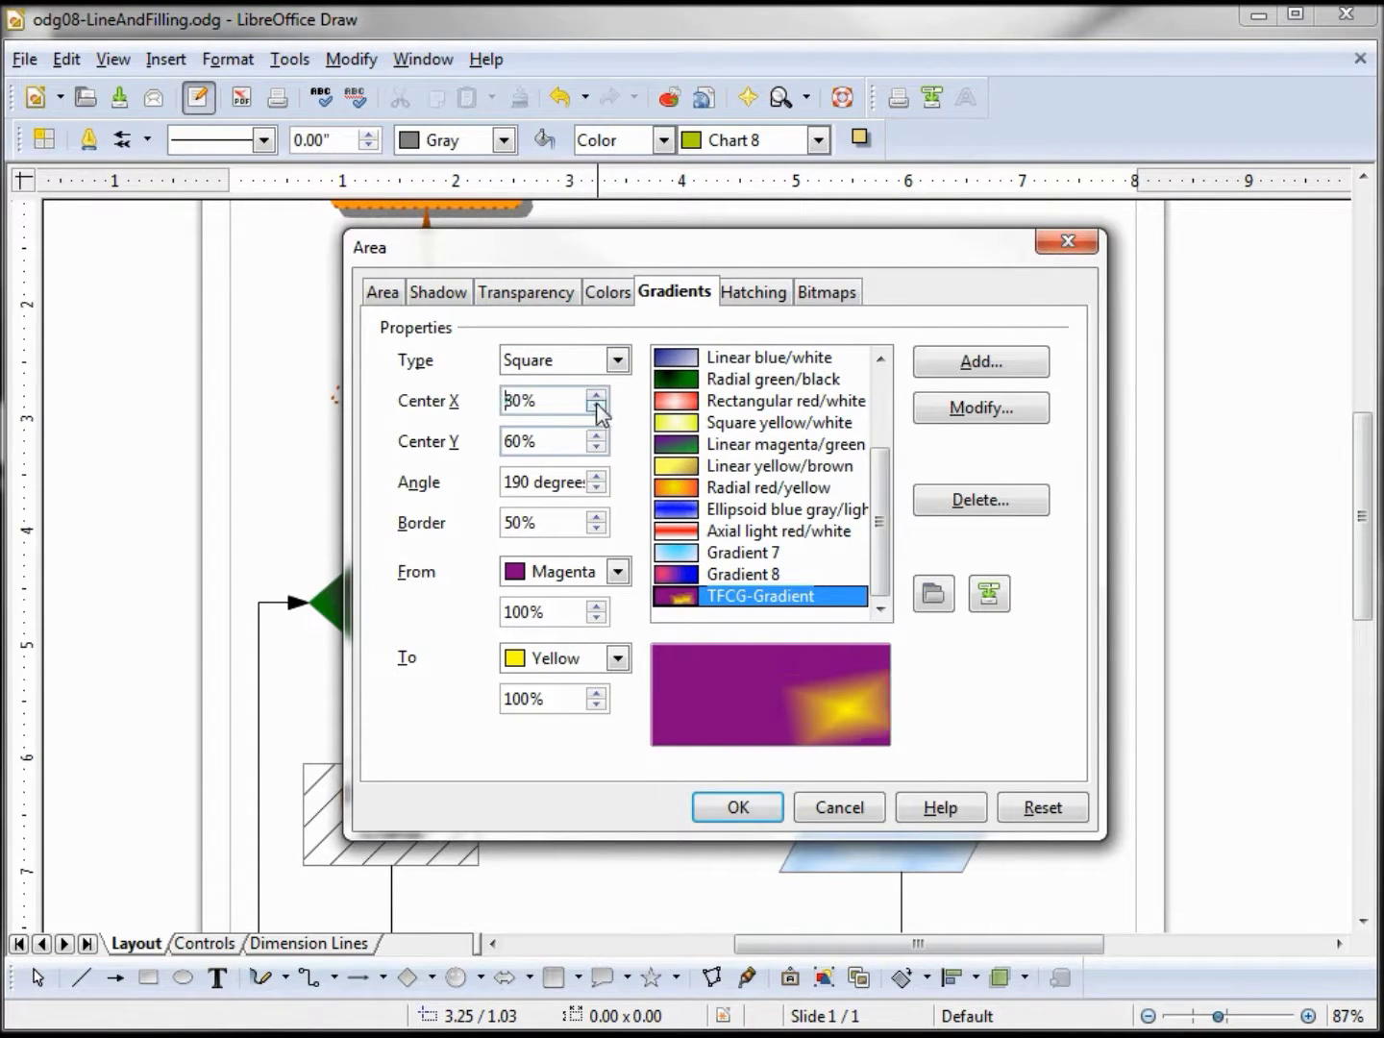
click(596, 405)
click(596, 405)
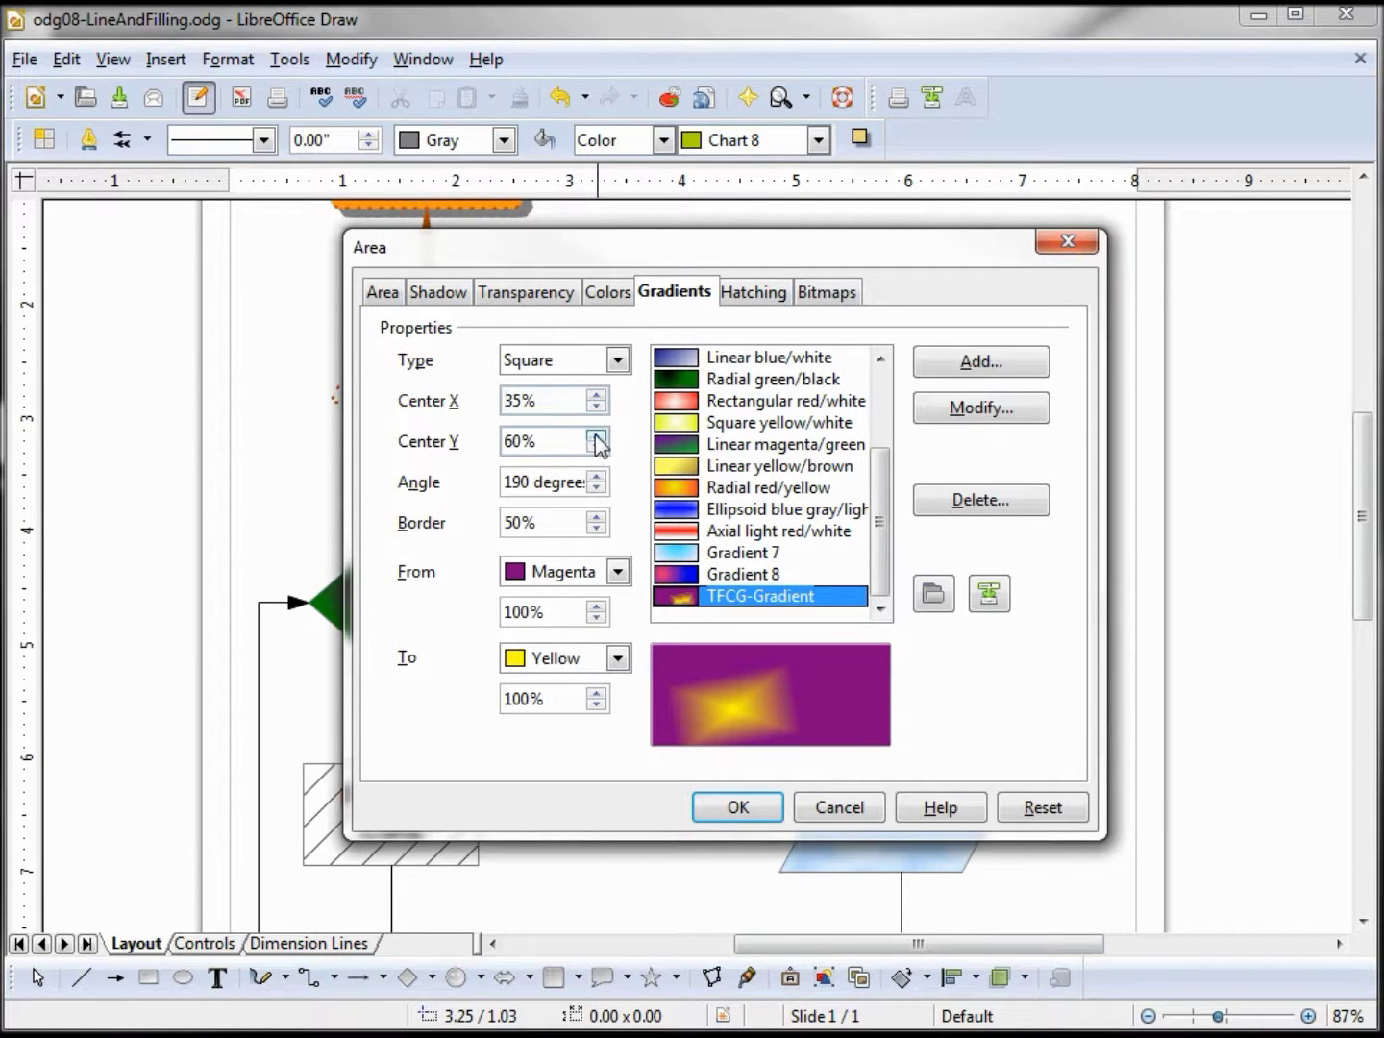
click(597, 440)
click(597, 434)
click(597, 434)
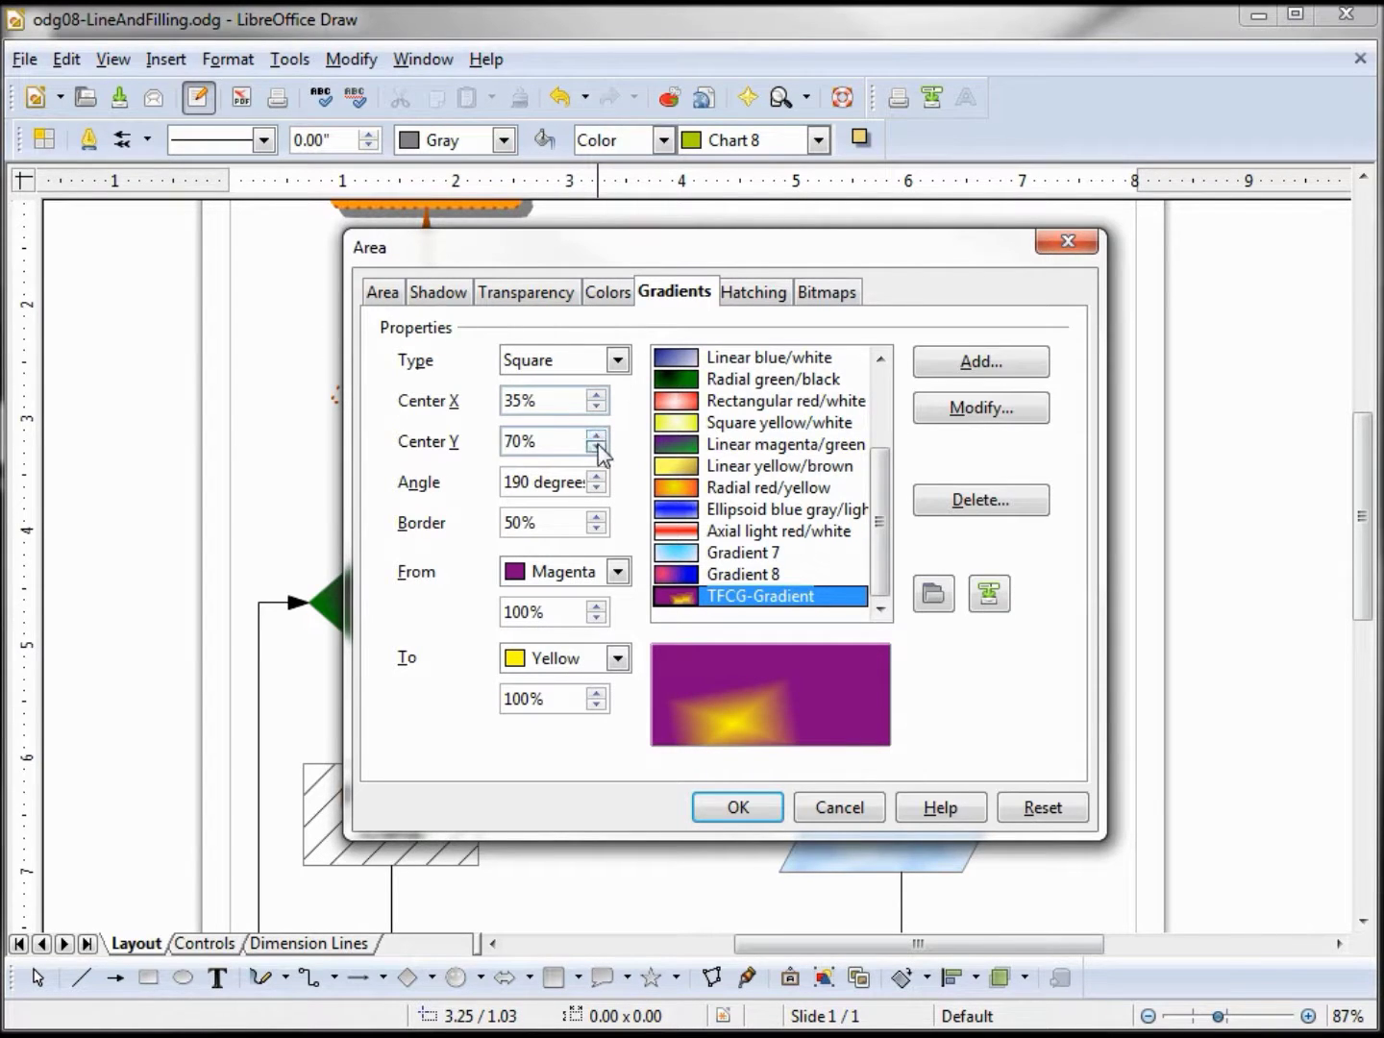
click(597, 446)
click(598, 447)
click(596, 446)
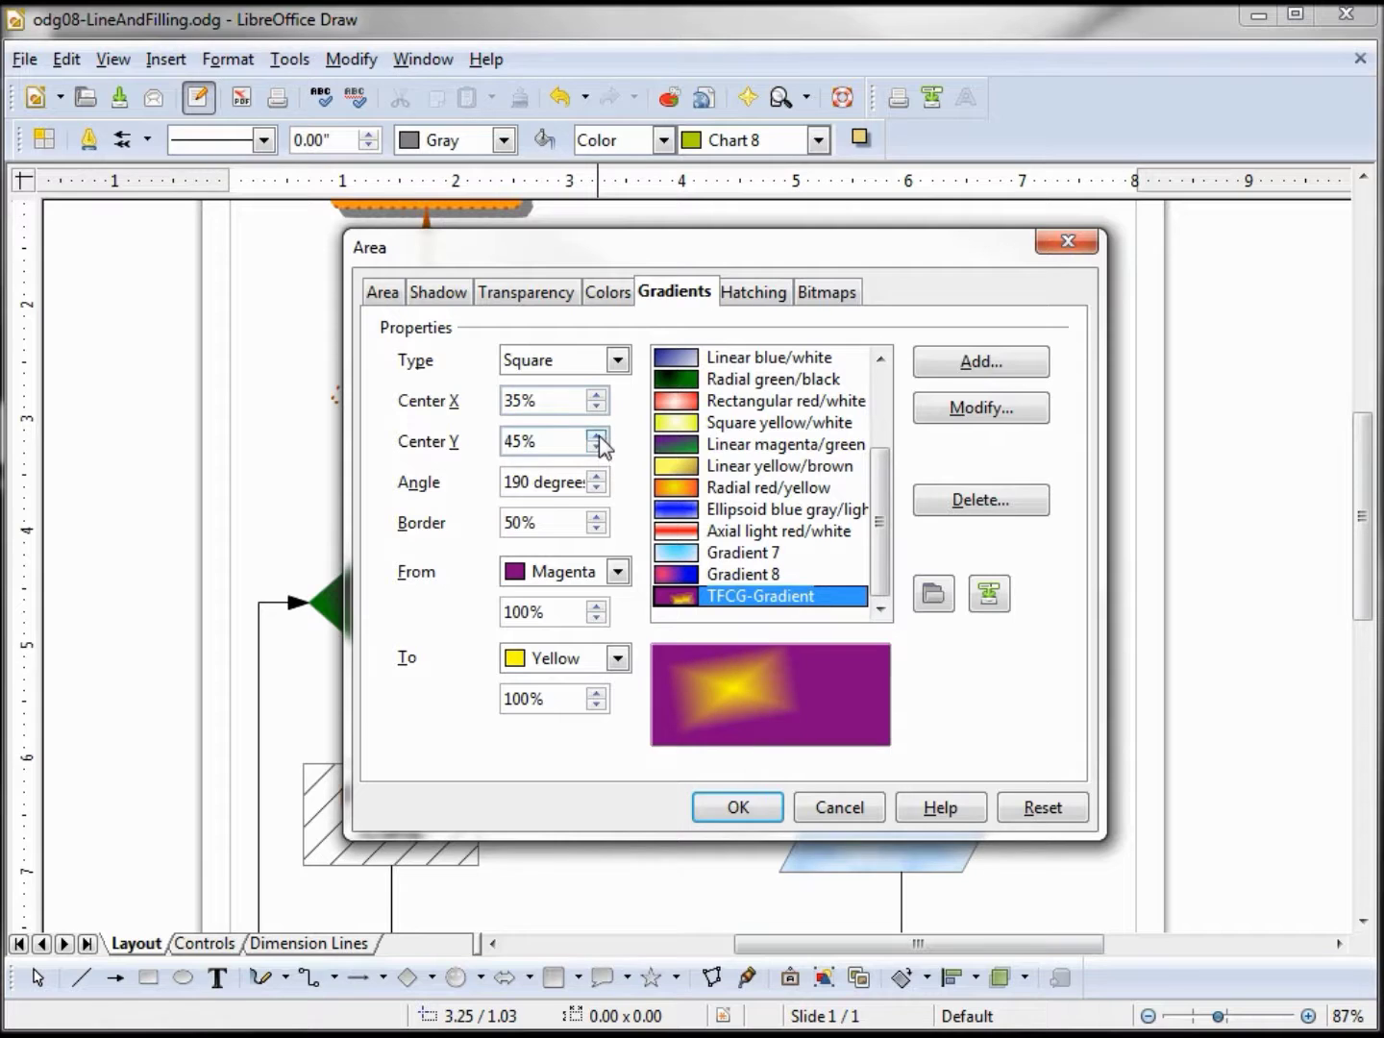
click(596, 435)
Set the gradient angle to 205 degrees and the border to 0%.
click(597, 475)
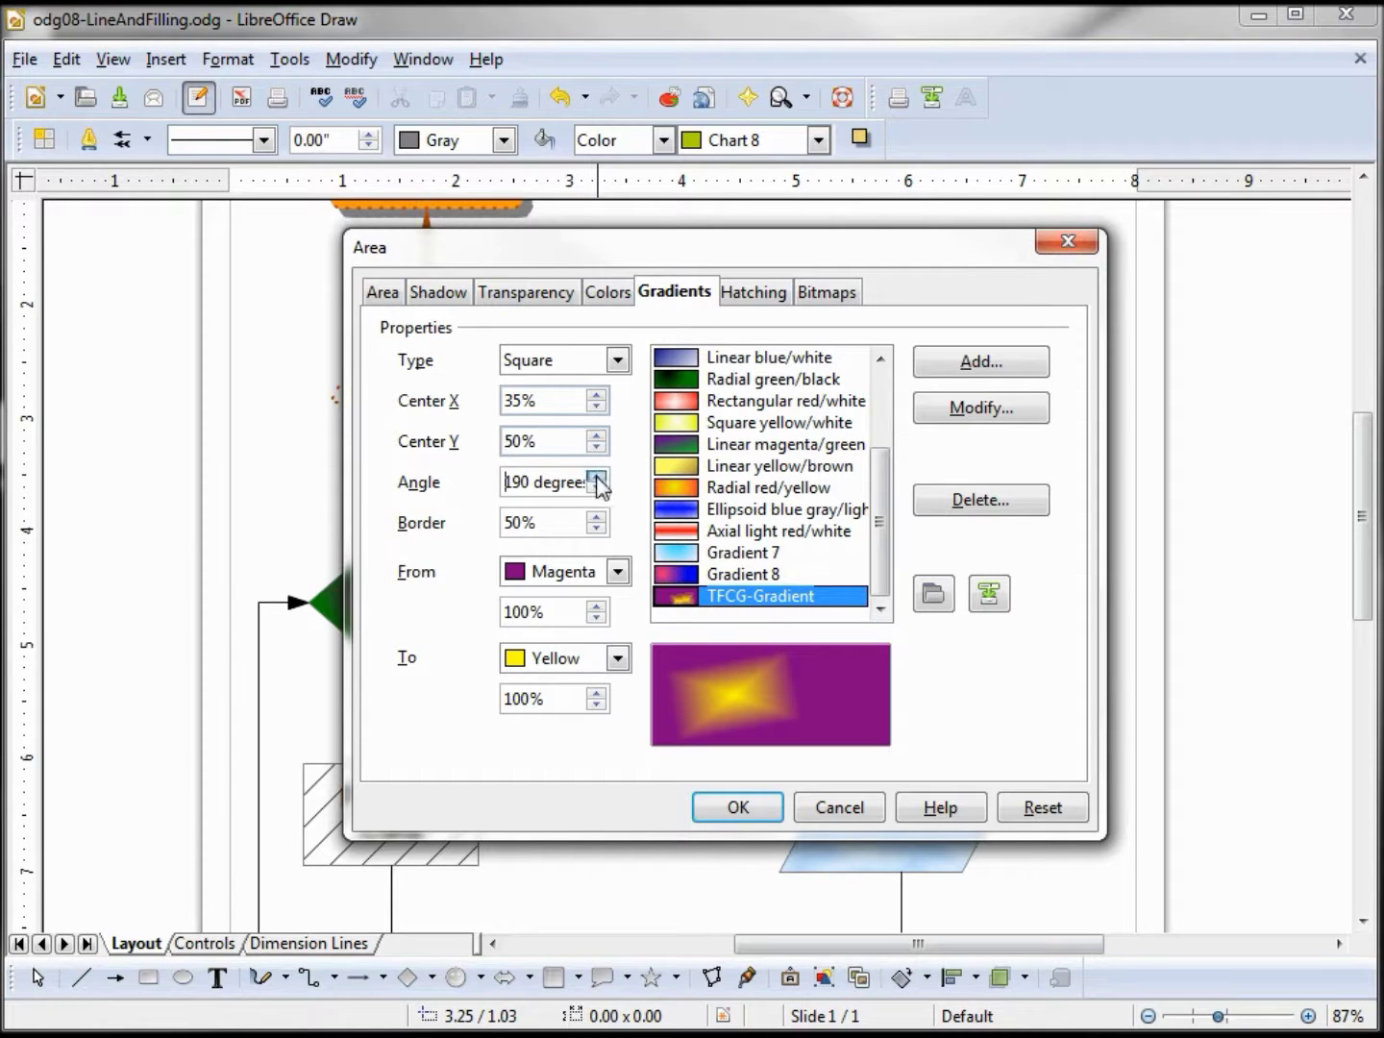
click(596, 476)
click(597, 477)
click(597, 477)
click(597, 476)
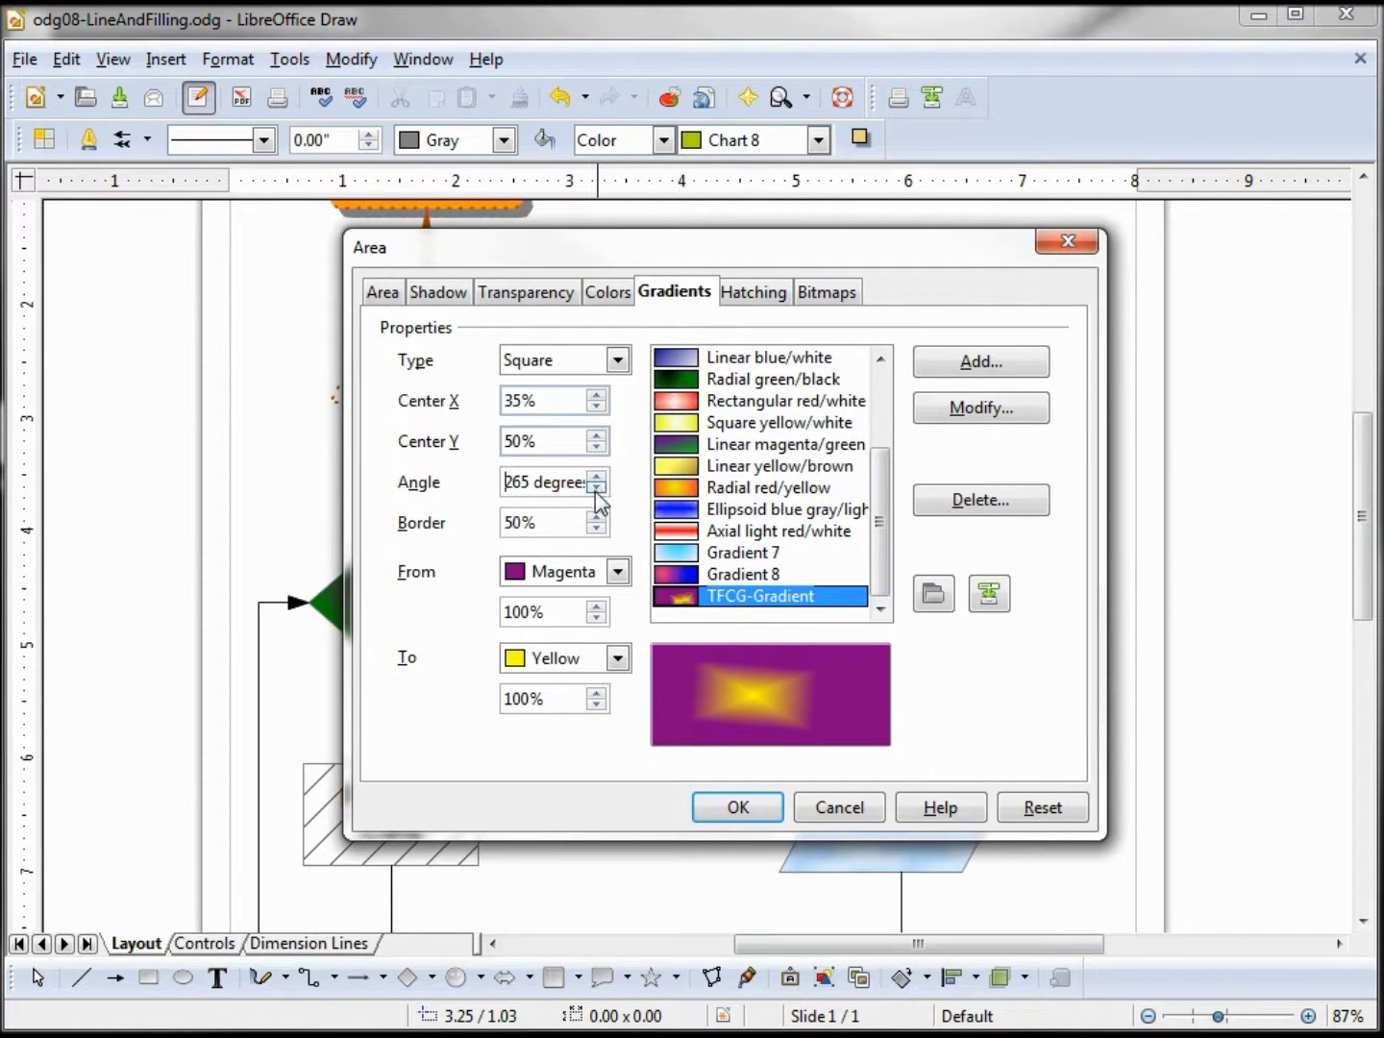
click(596, 488)
click(597, 489)
click(596, 489)
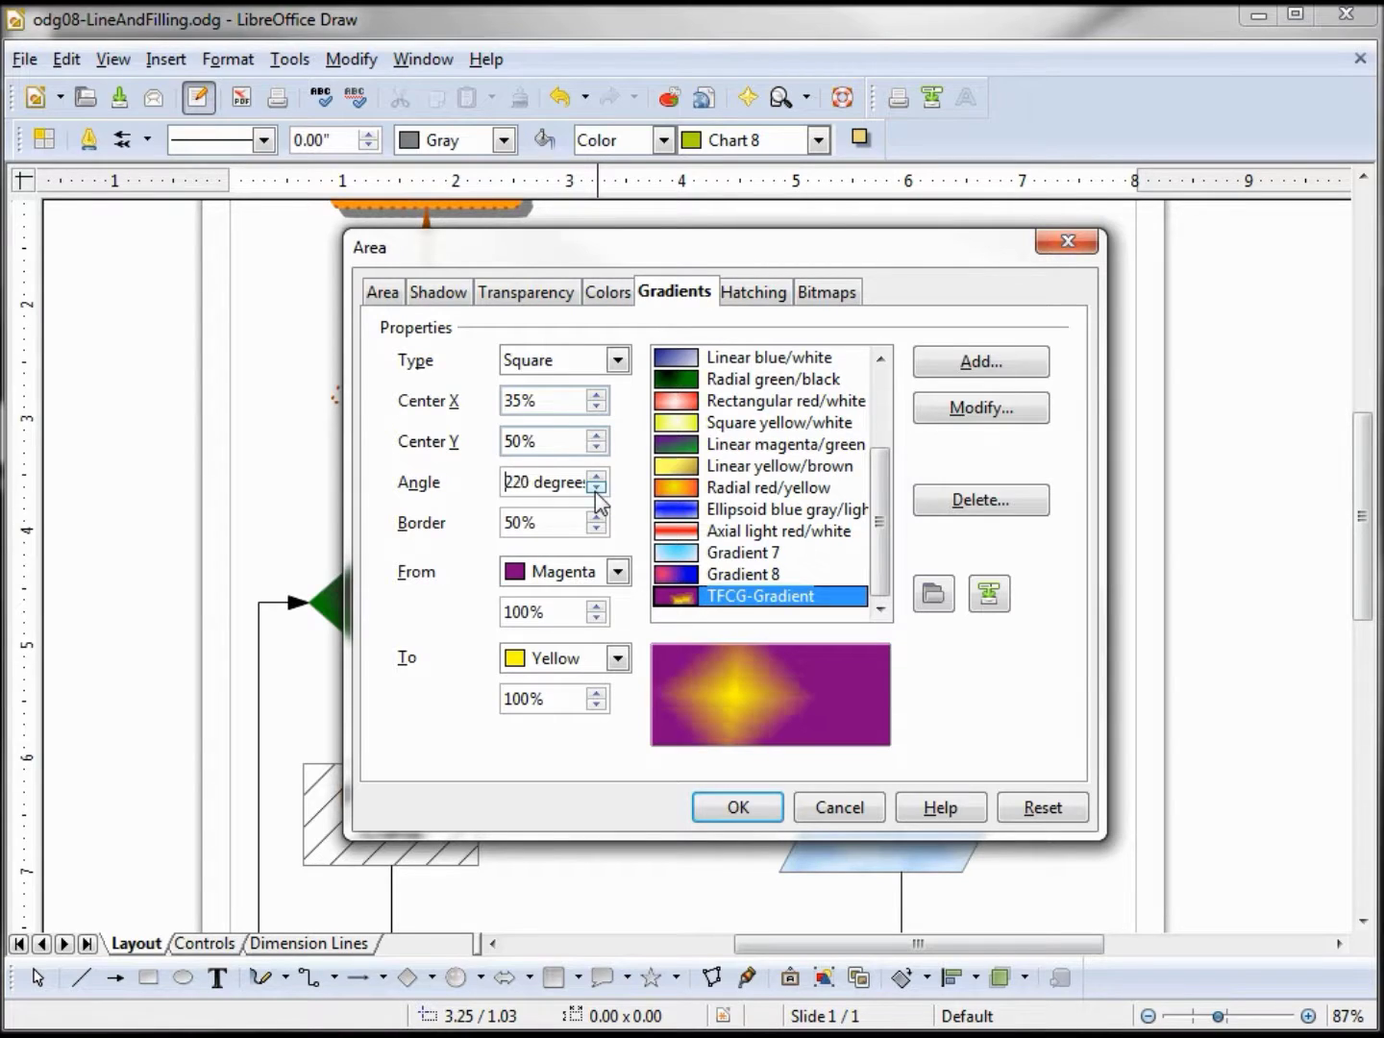
click(596, 488)
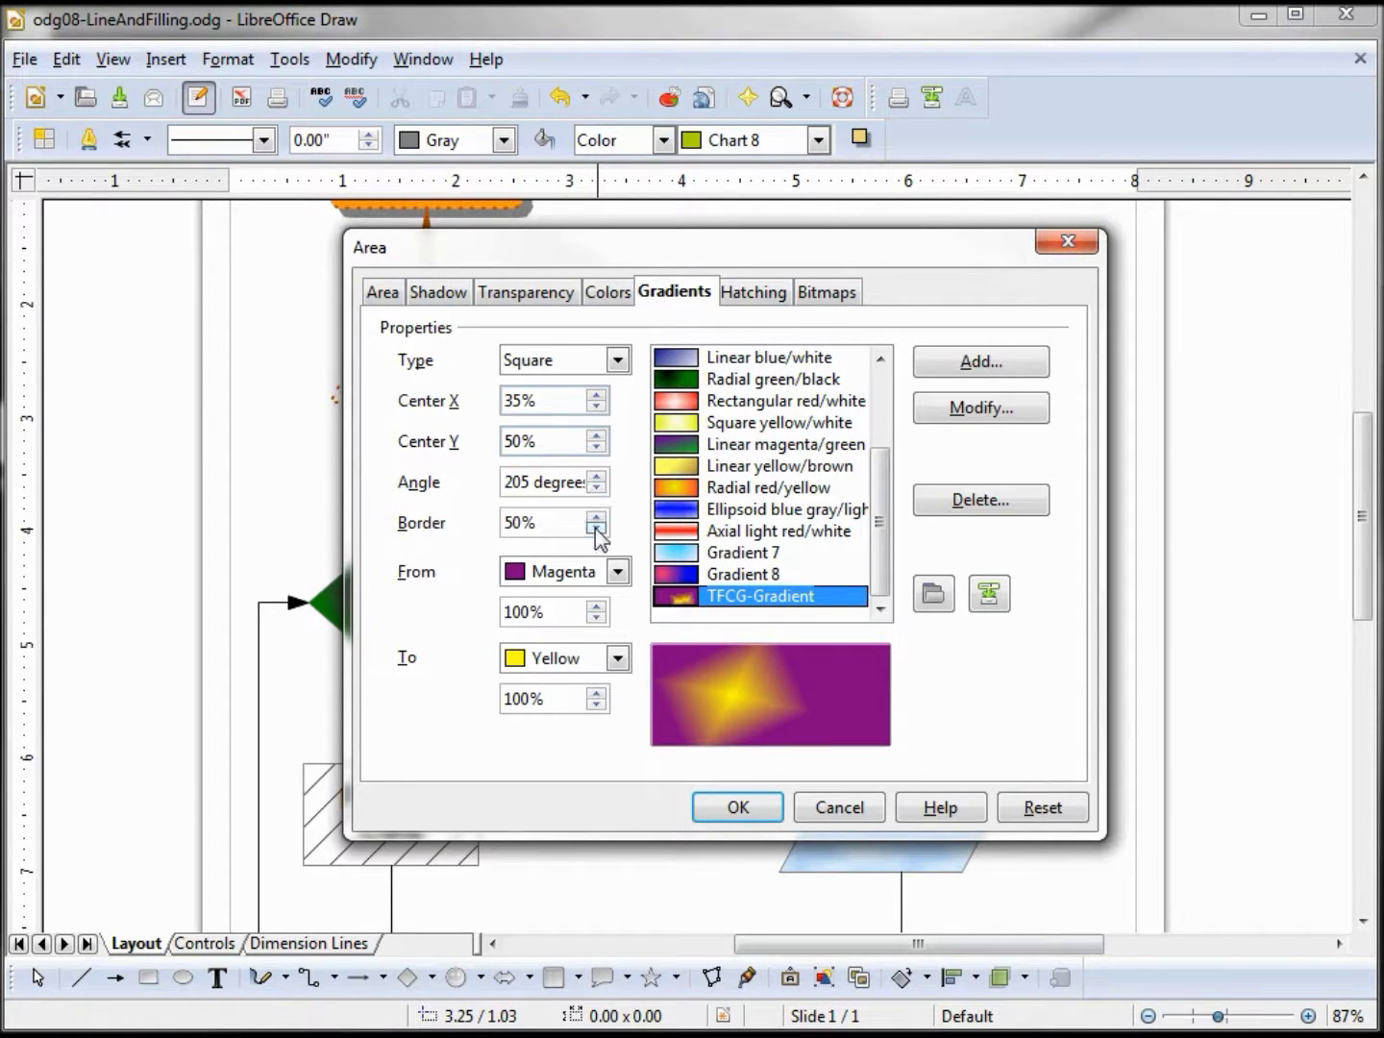
click(597, 516)
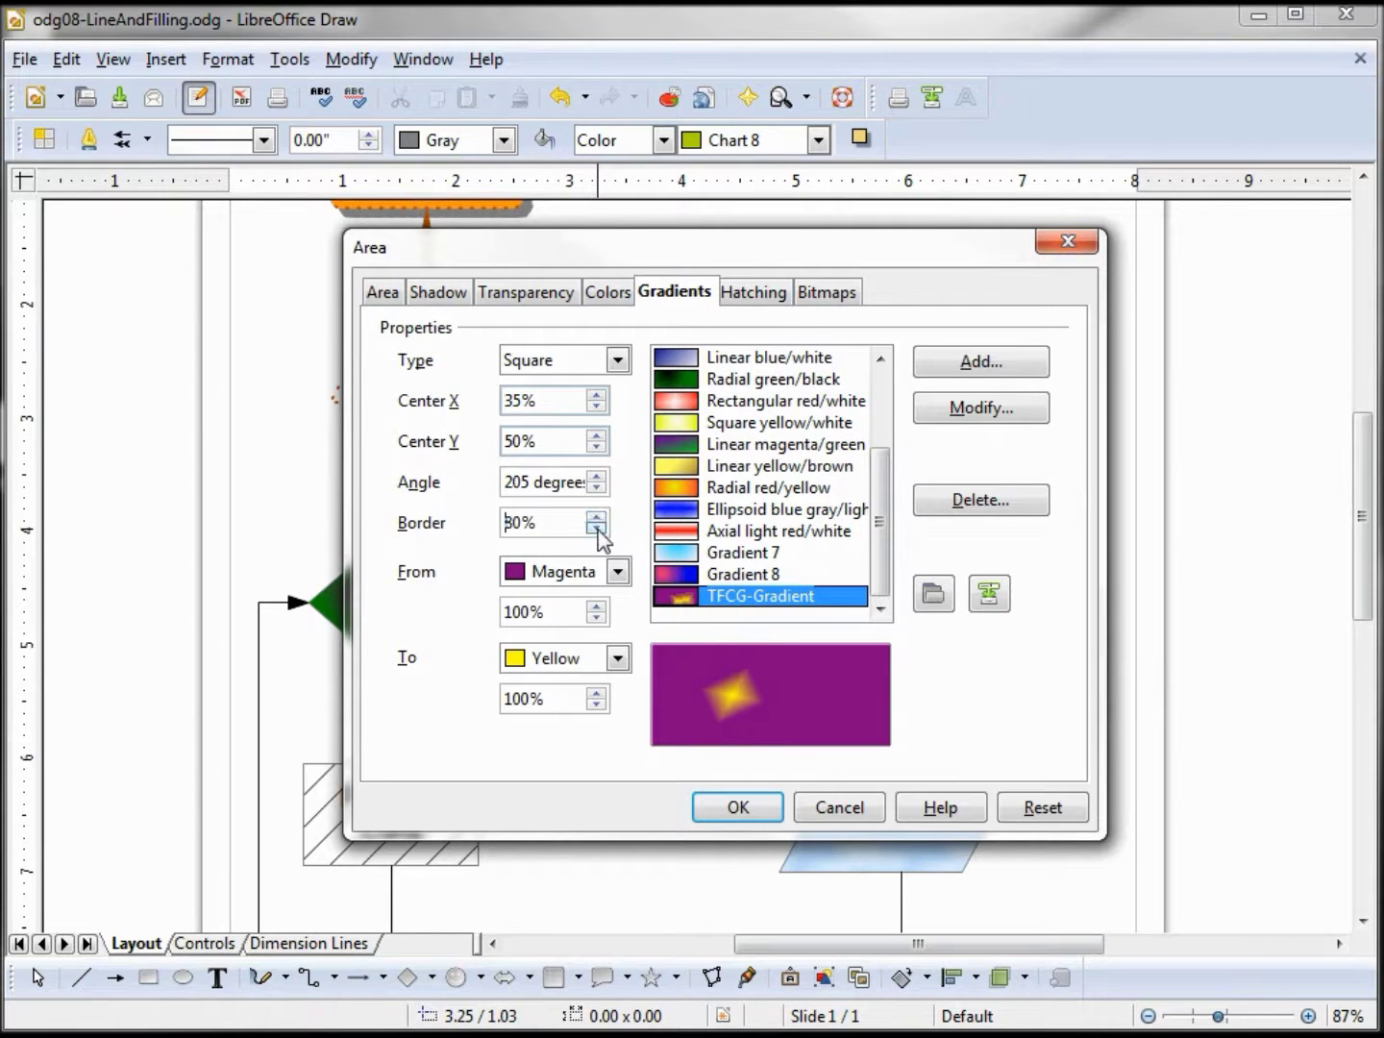
click(597, 531)
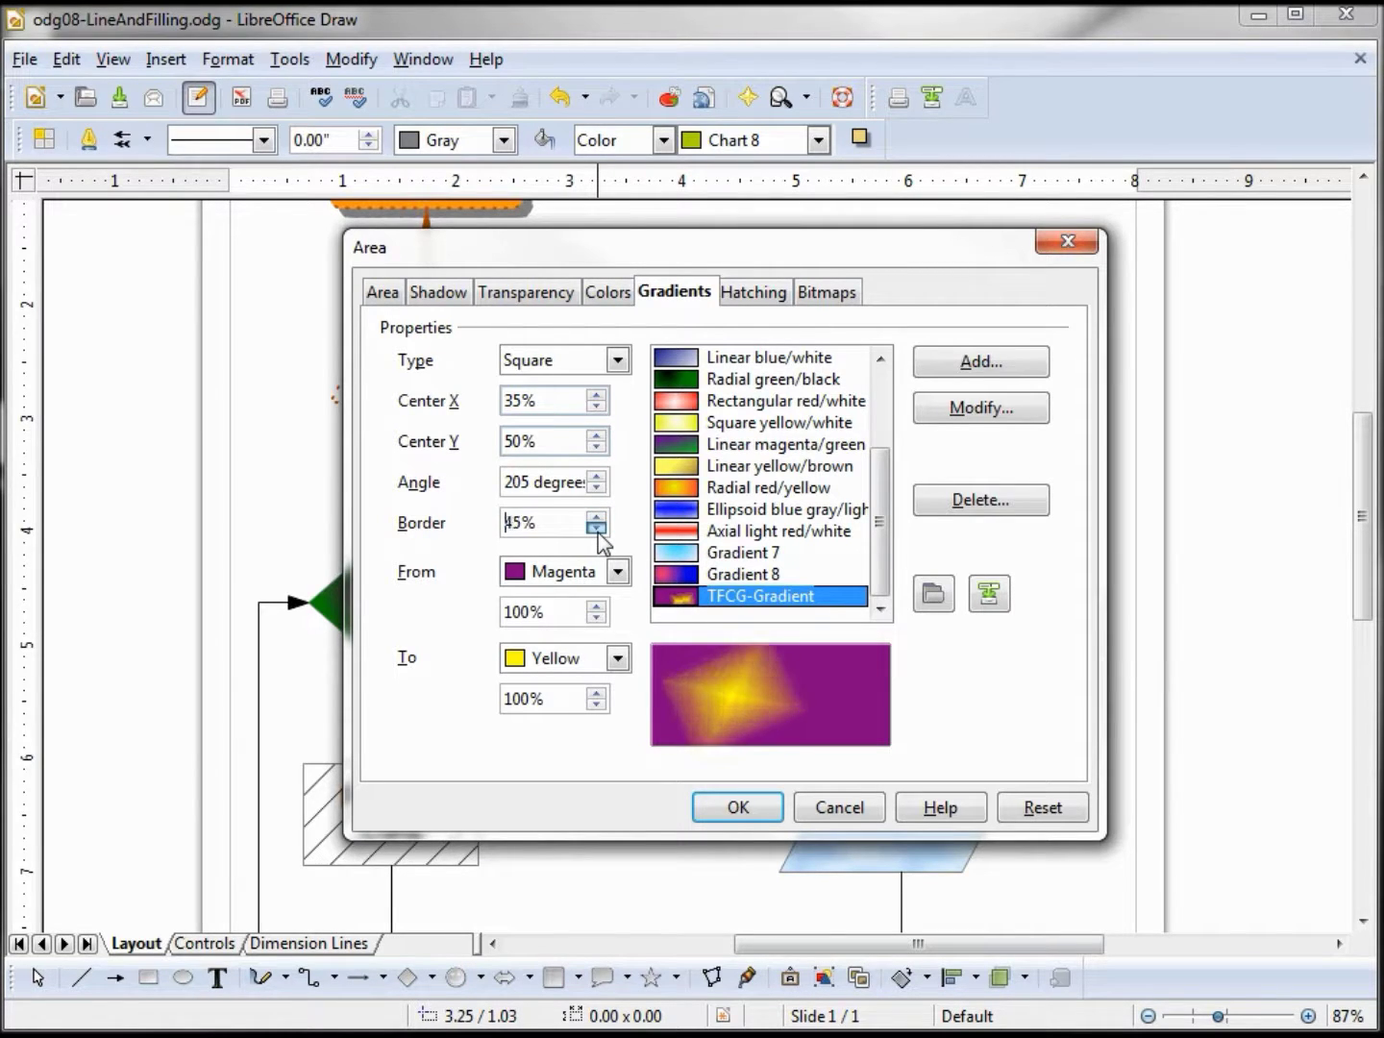
click(597, 527)
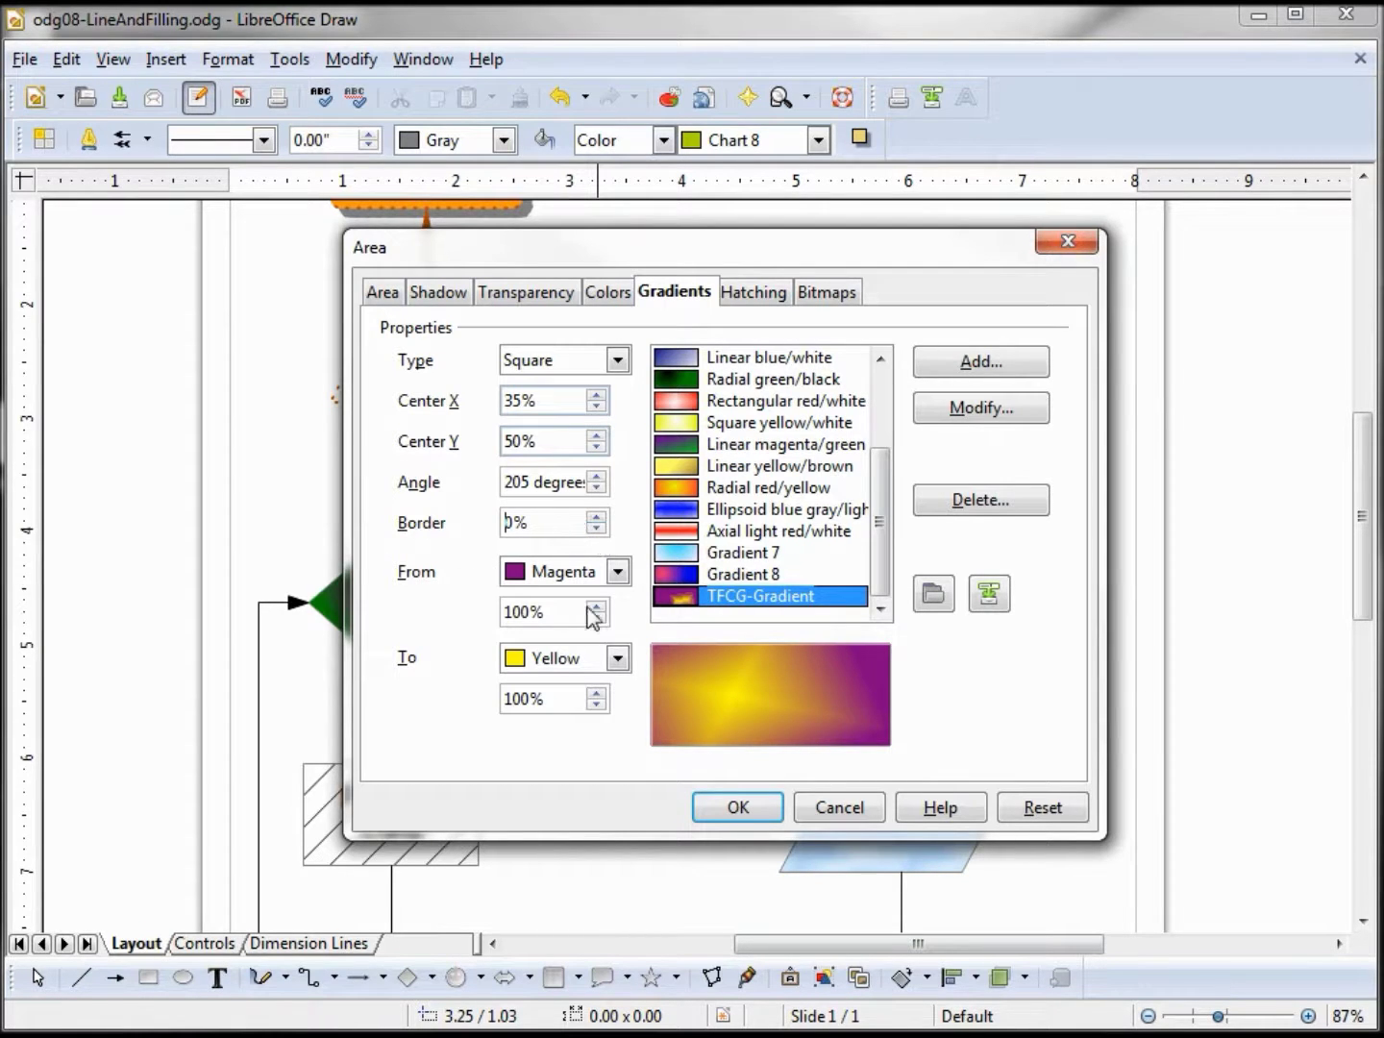
Change the gradient colours to Light green to Turquoise and apply them to the saved gradient.
click(619, 572)
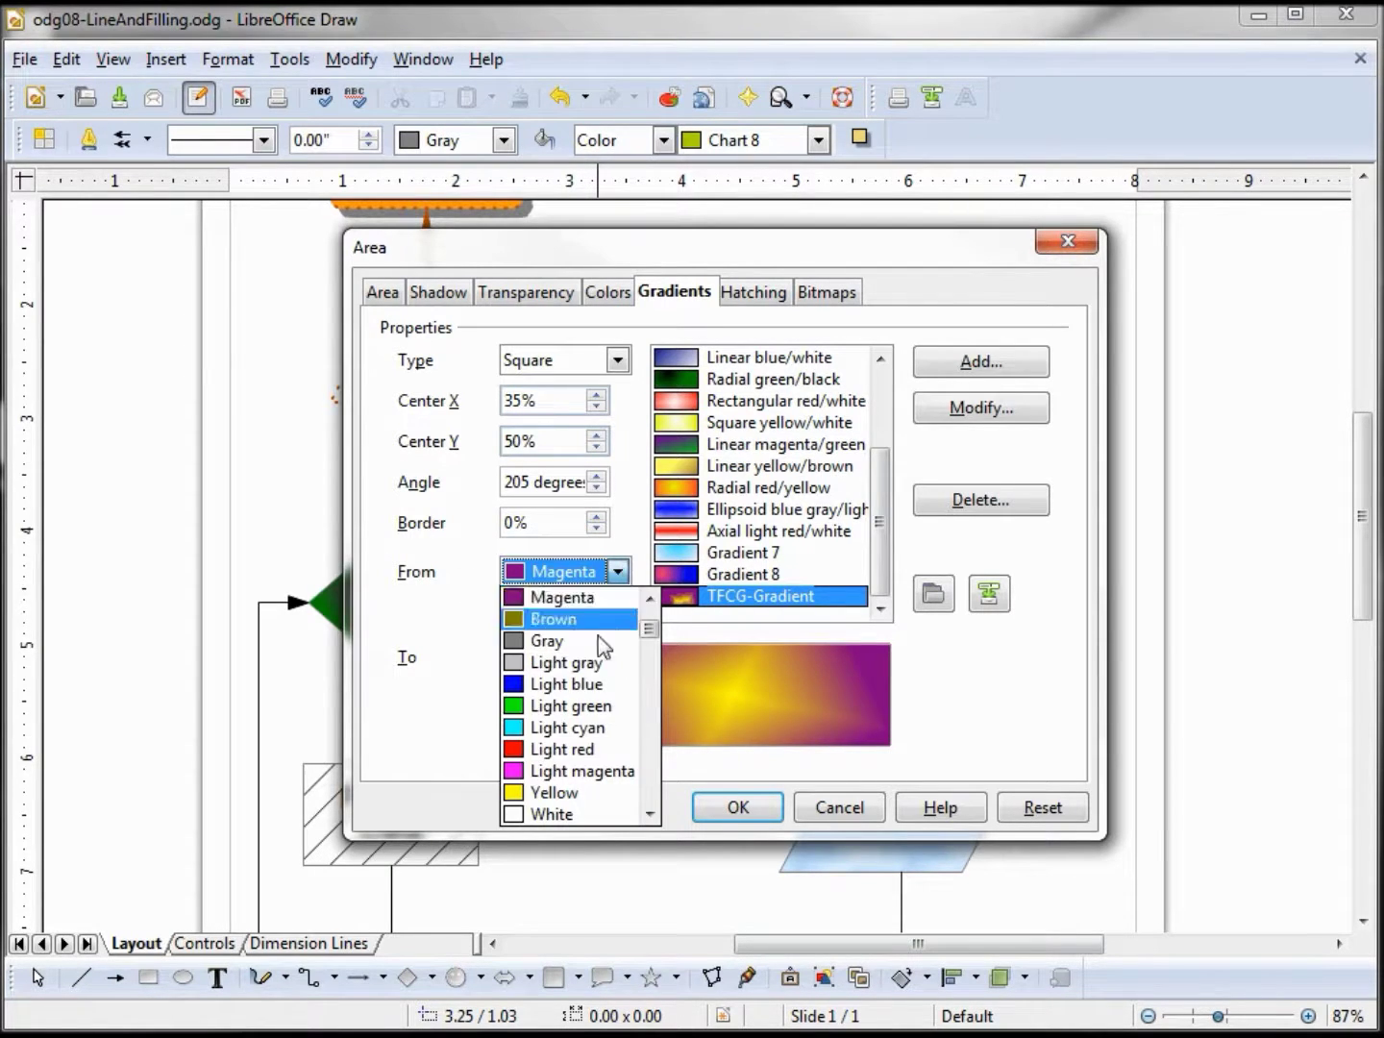
click(571, 711)
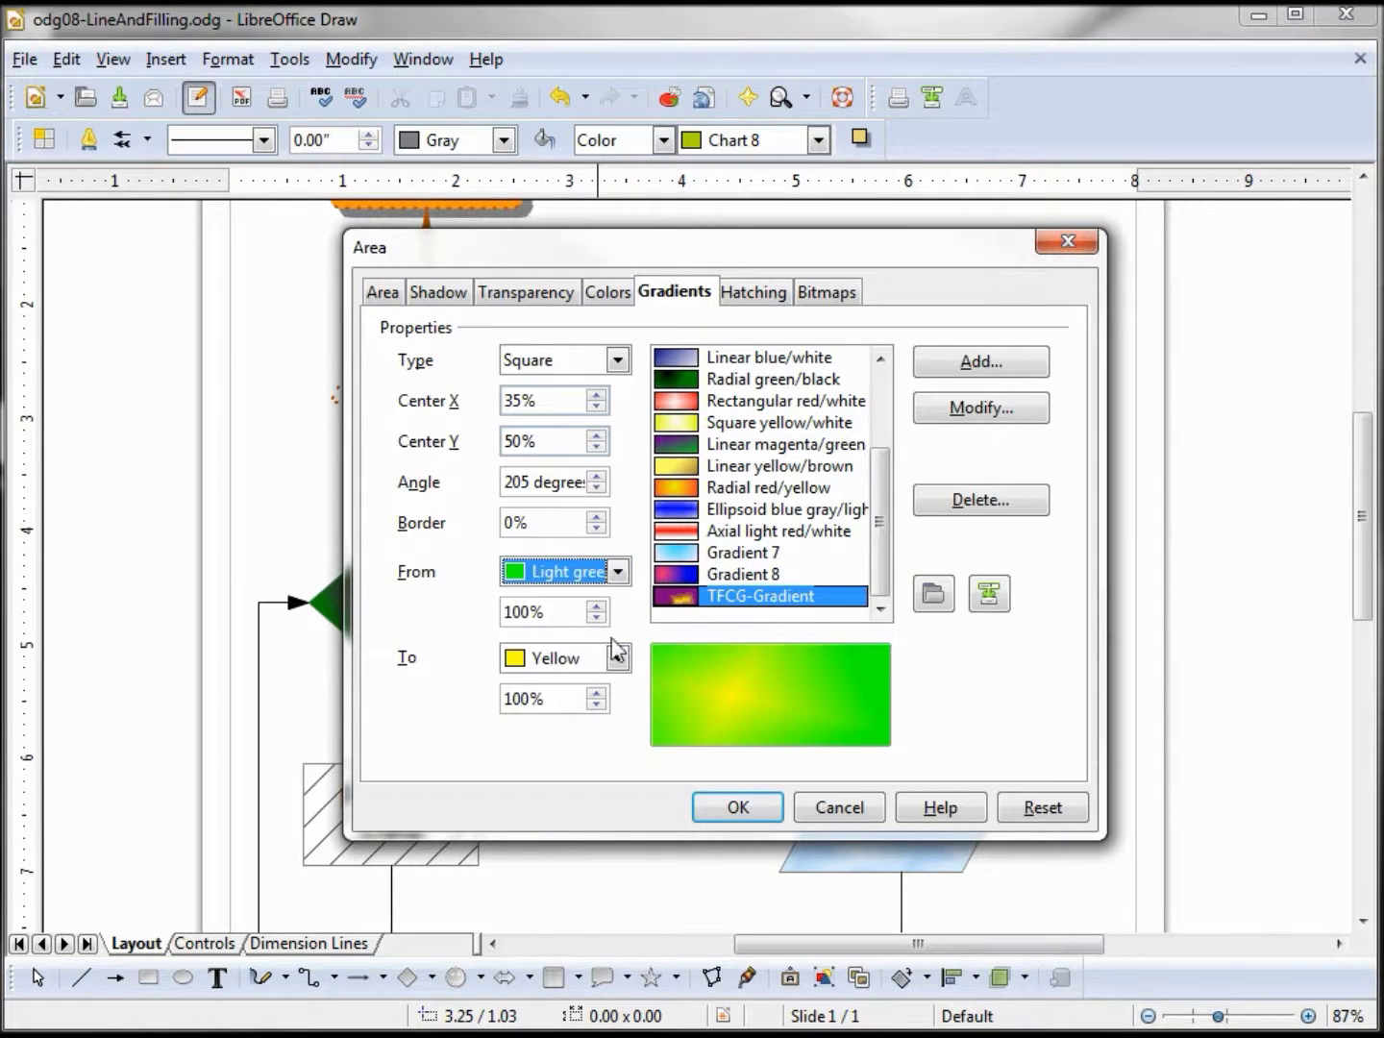
click(618, 658)
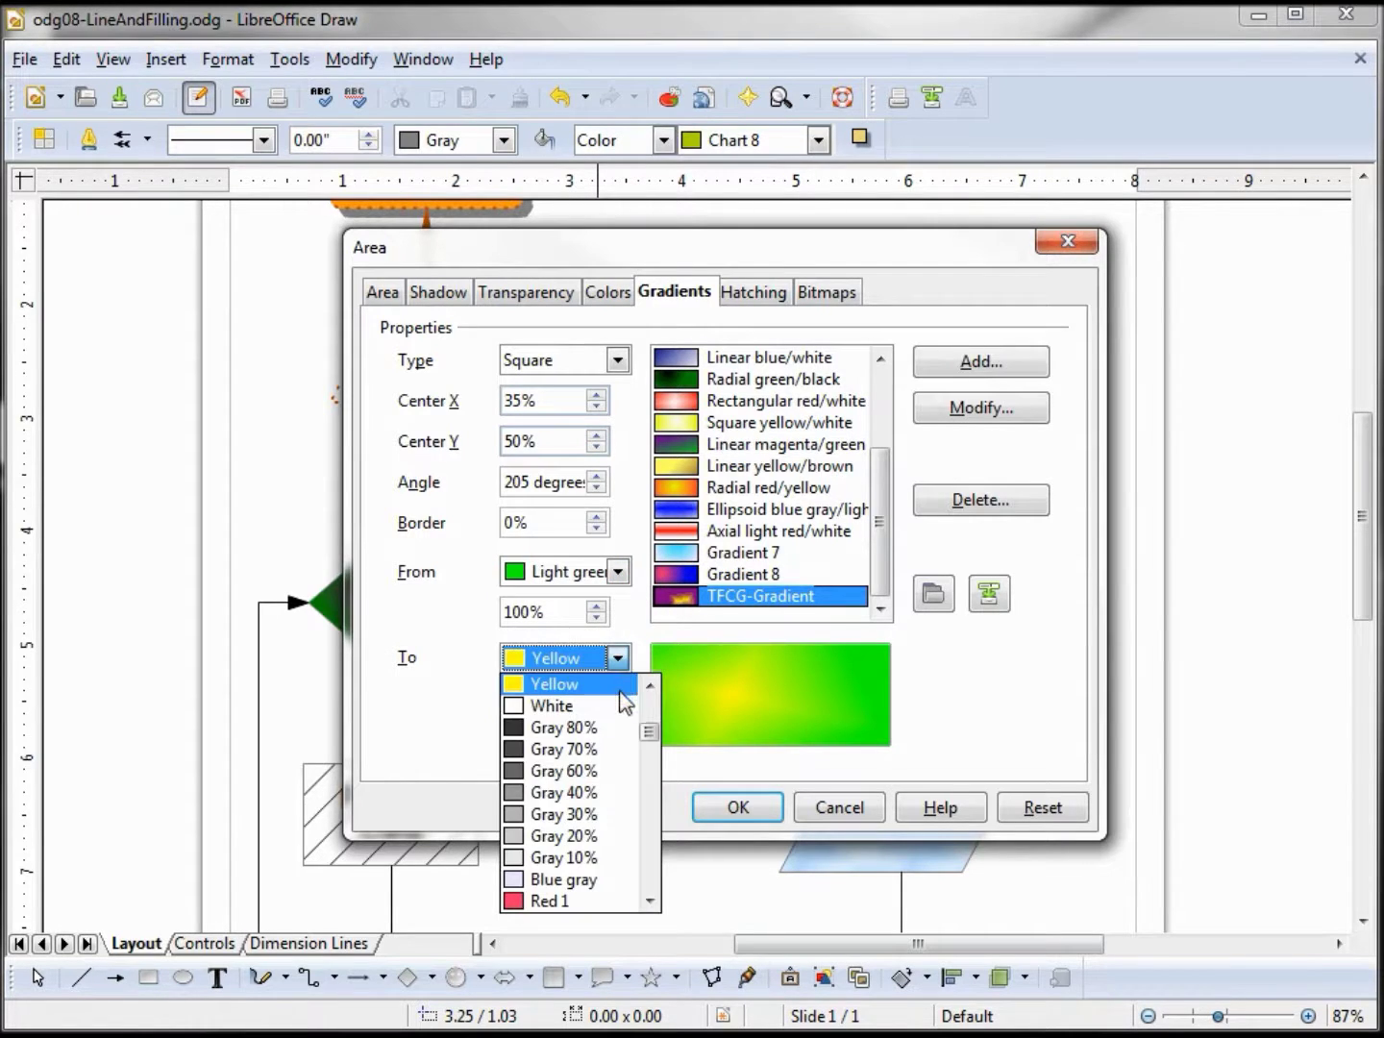
click(595, 682)
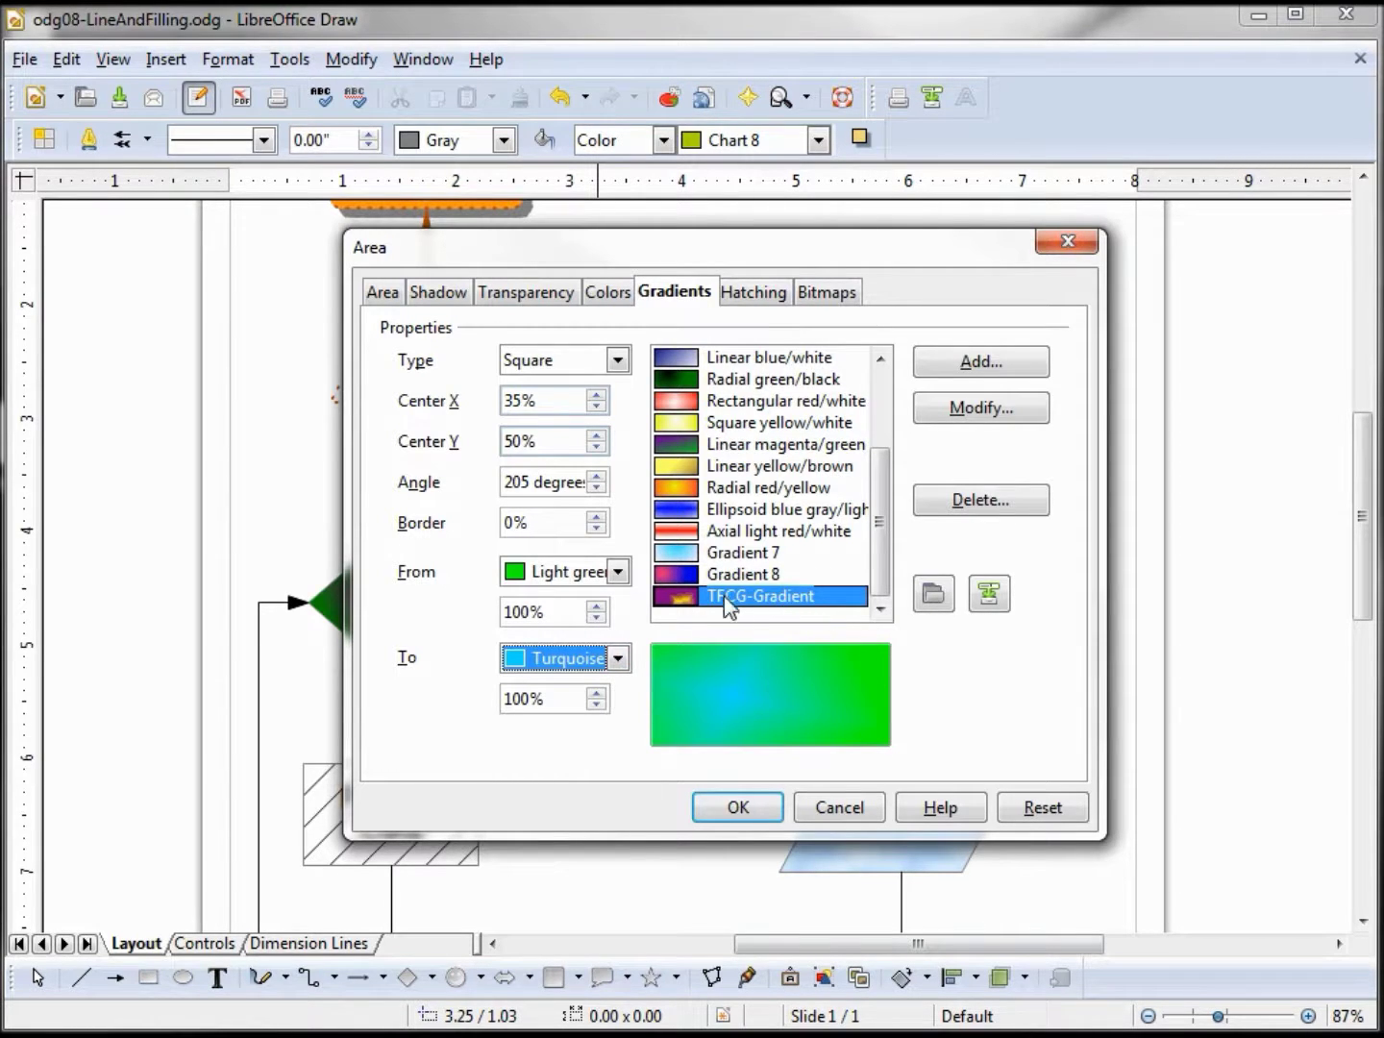
click(982, 409)
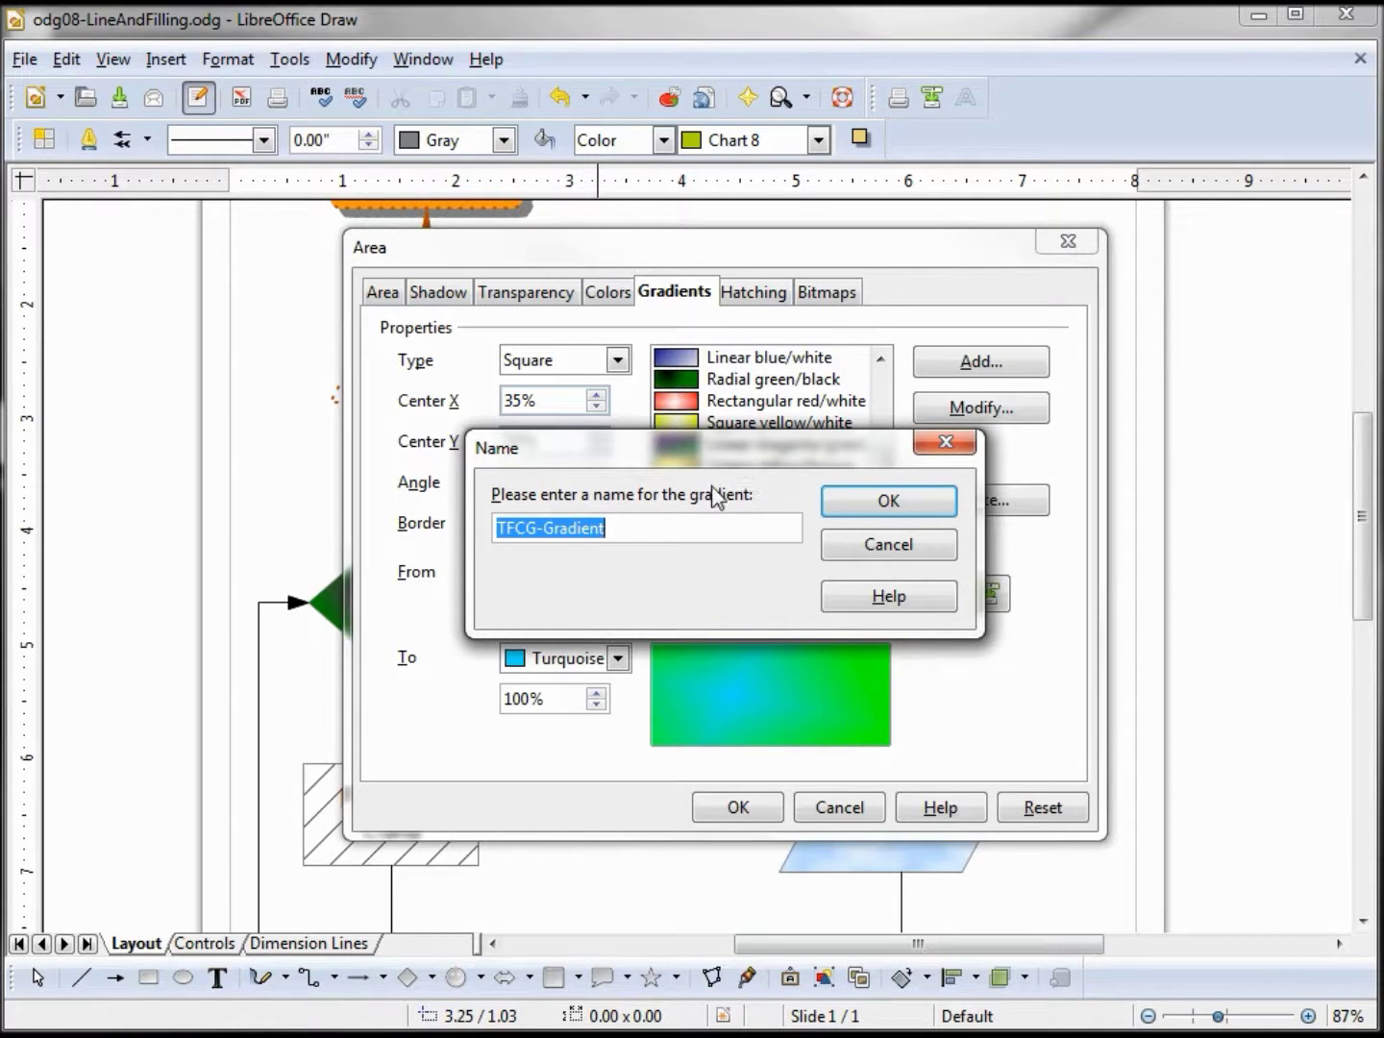
Keep the name 'TFCG-Gradient' so the saved entry holds the light green-to-turquoise square version.
click(889, 508)
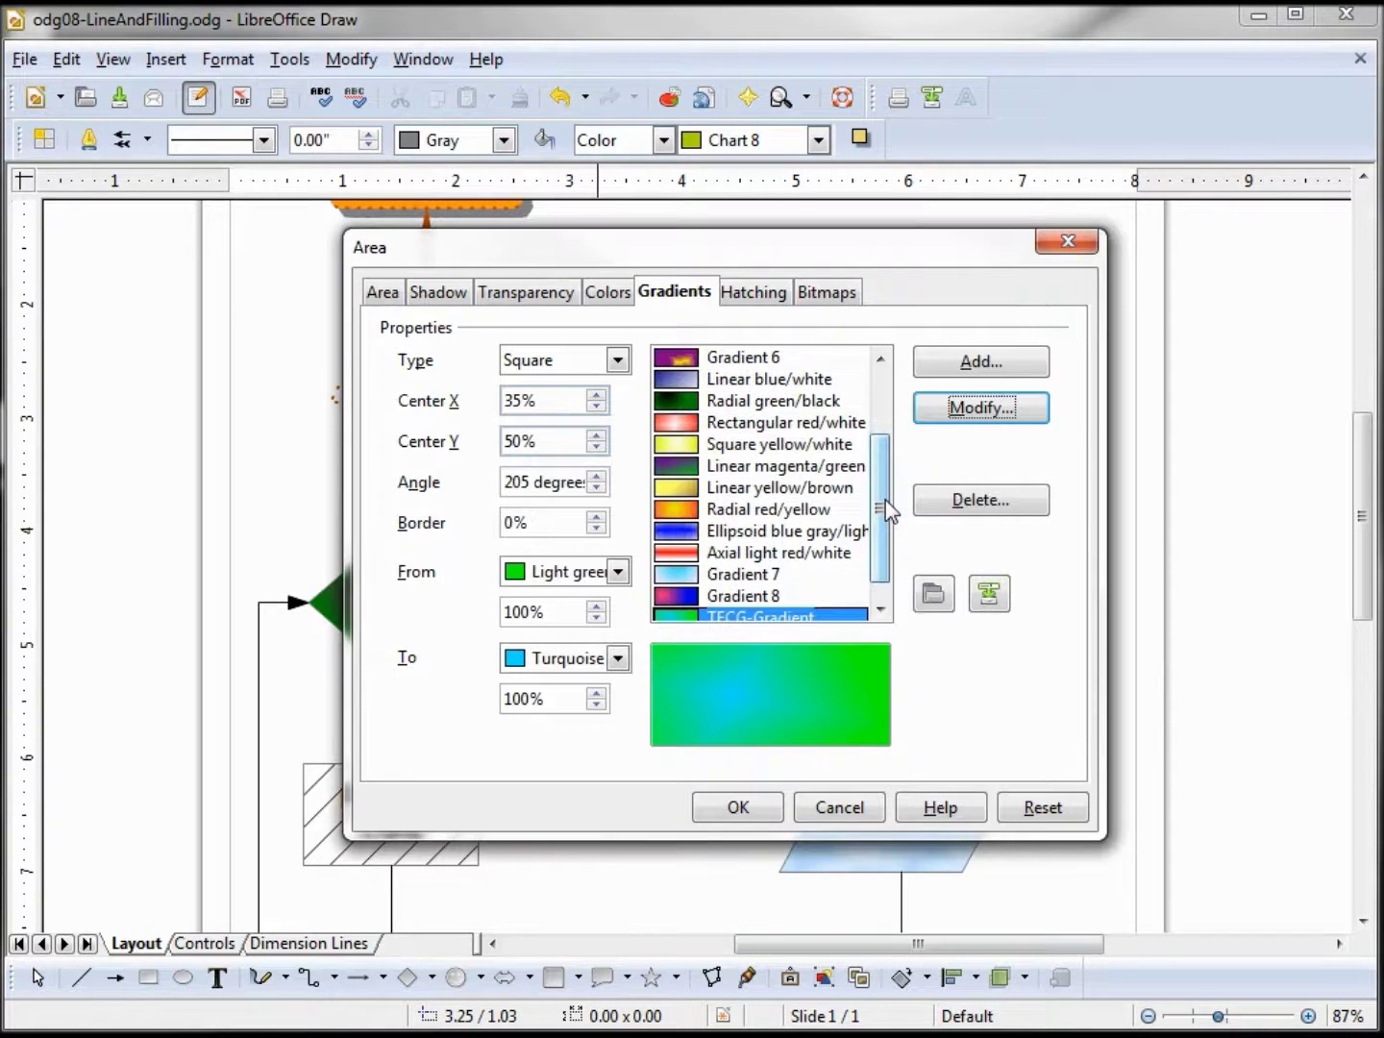
scroll(879, 510, down, 1)
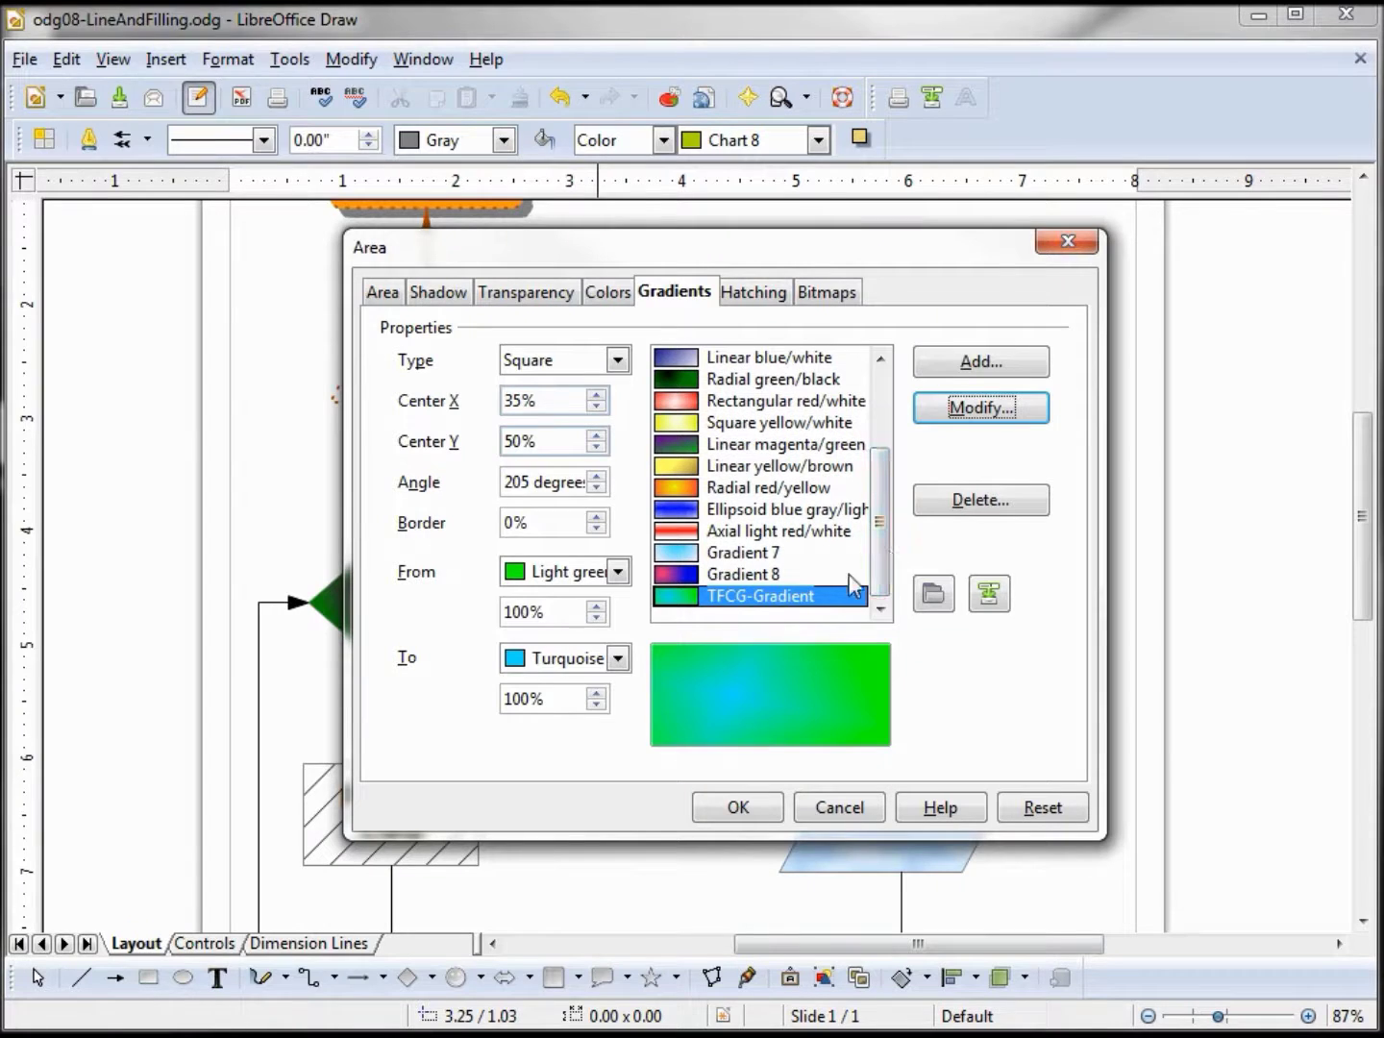